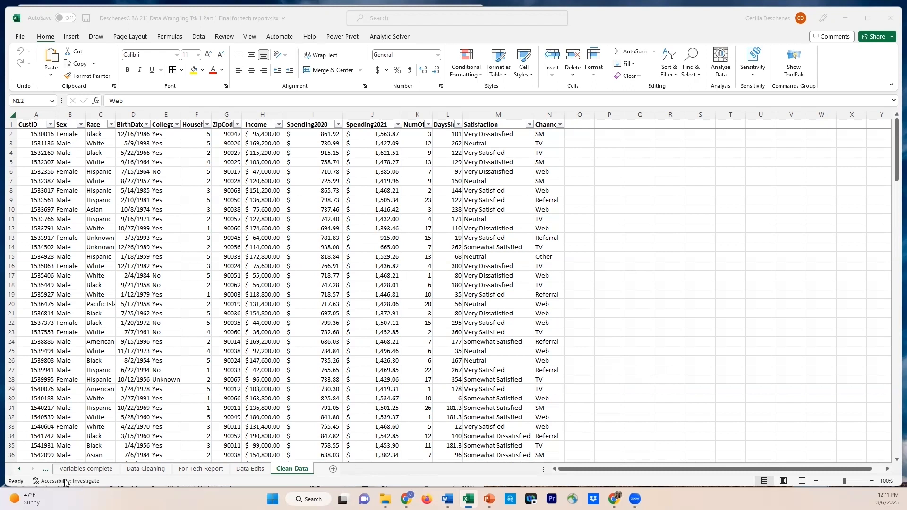
Switch to the Variables complete sheet using the workbook's full sheet list
click(21, 470)
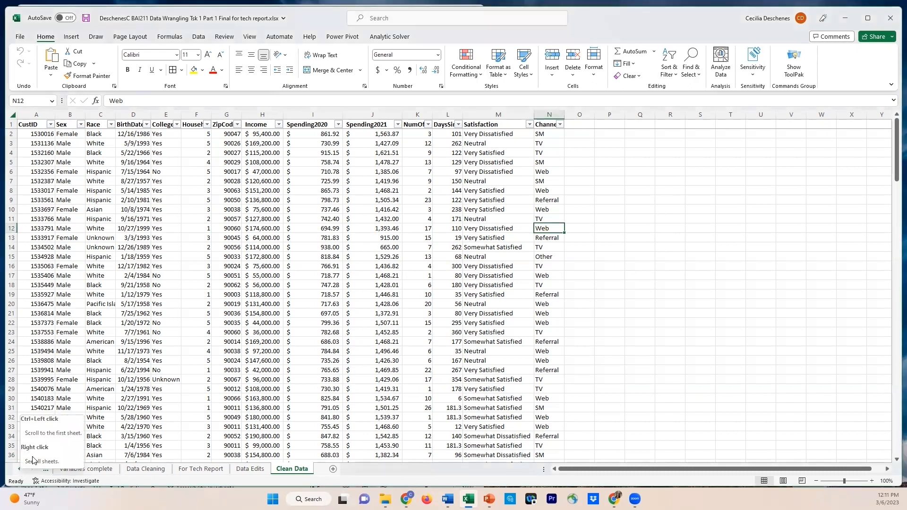
right_click(23, 469)
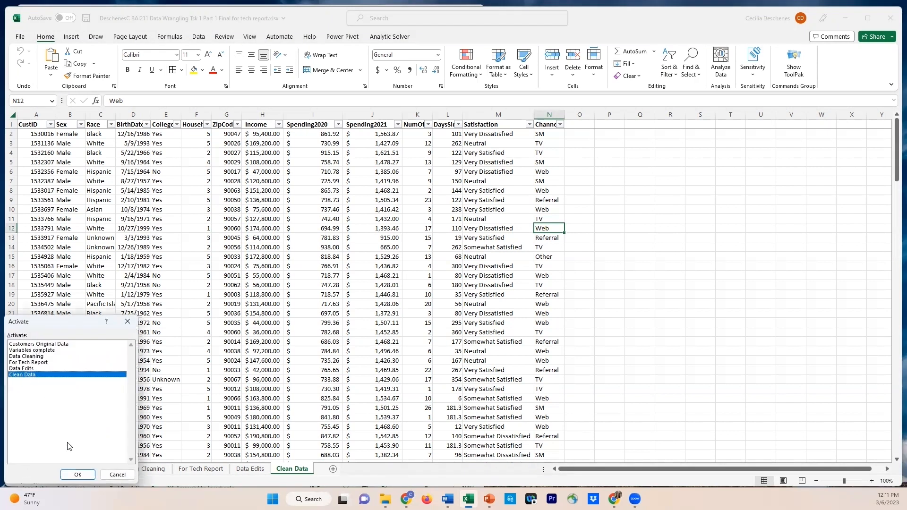
double_click(32, 350)
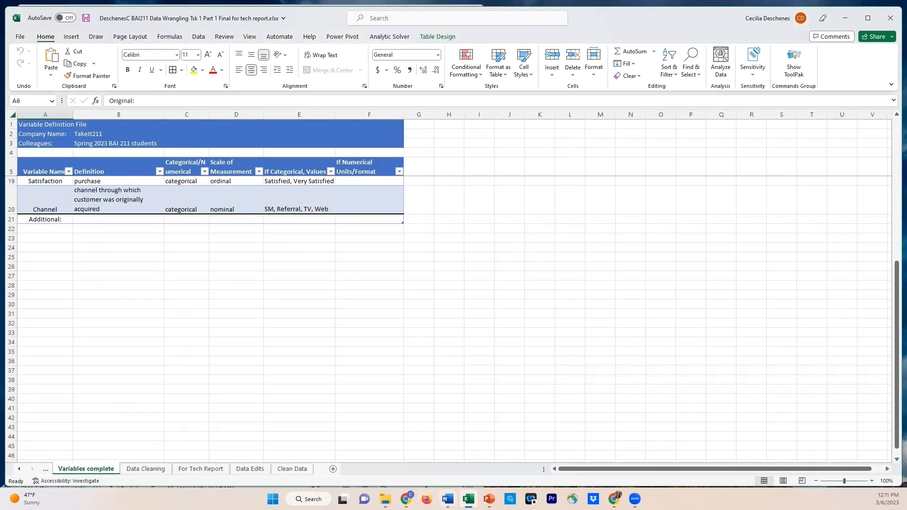
Bring up the Word document listing the additional variables and resize the Excel window so both are visible side by side
mouse_move(448, 499)
click(453, 461)
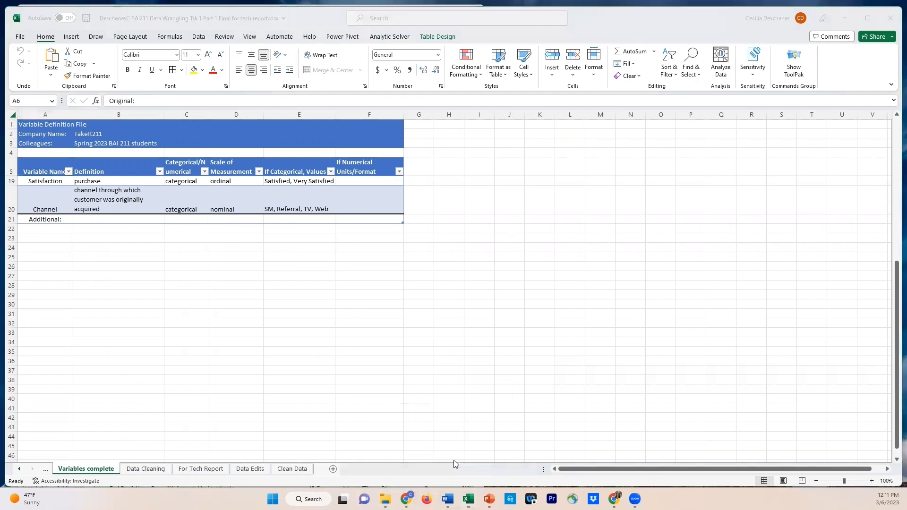
mouse_move(448, 496)
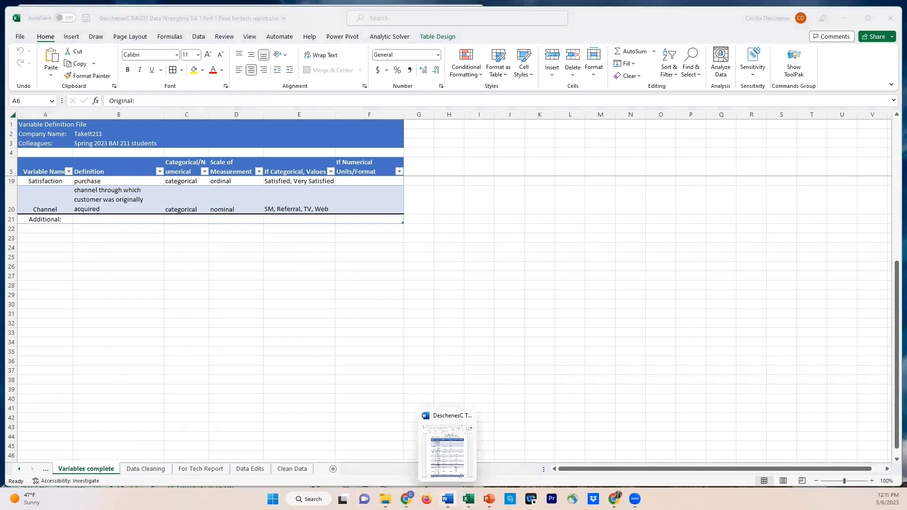
click(447, 449)
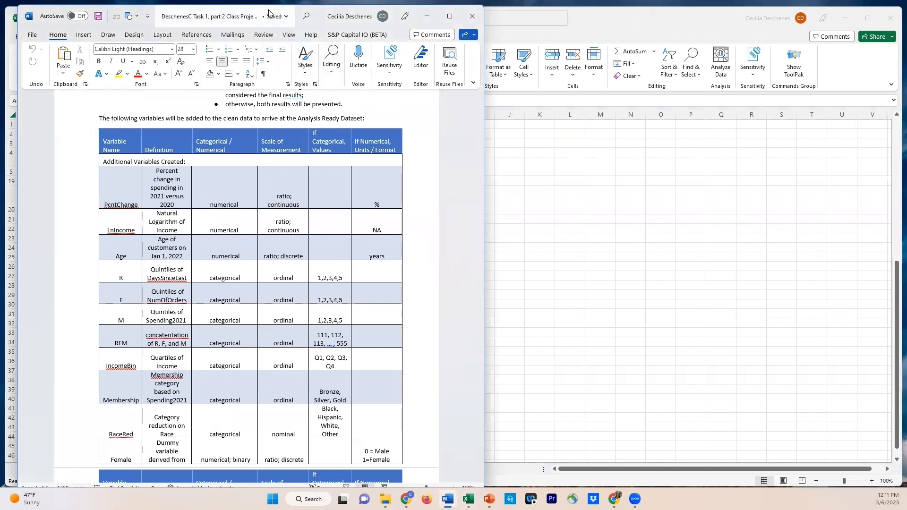
drag(269, 12, 259, 11)
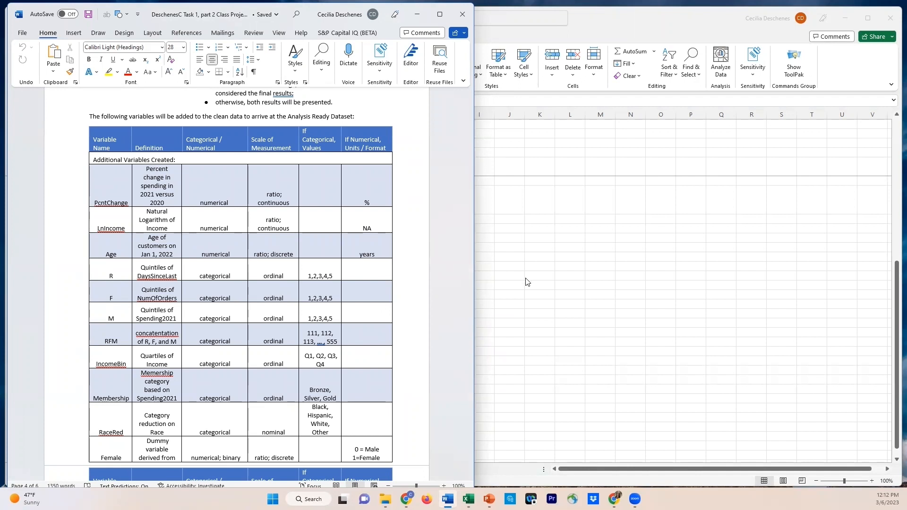
key(alt+Tab)
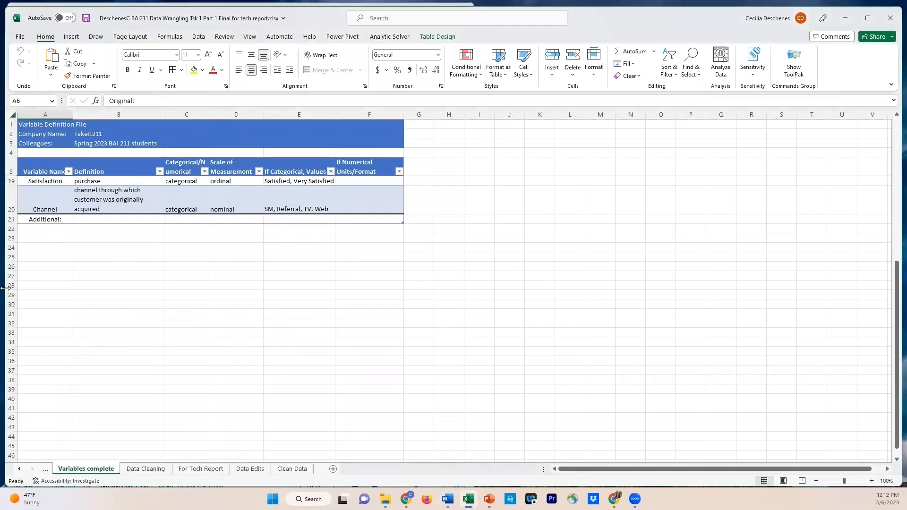
drag(5, 288, 388, 290)
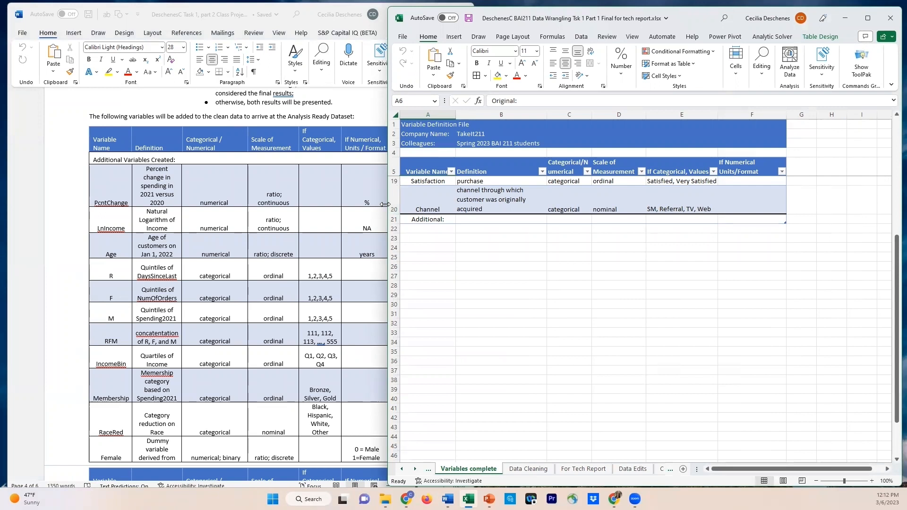
drag(385, 204, 406, 204)
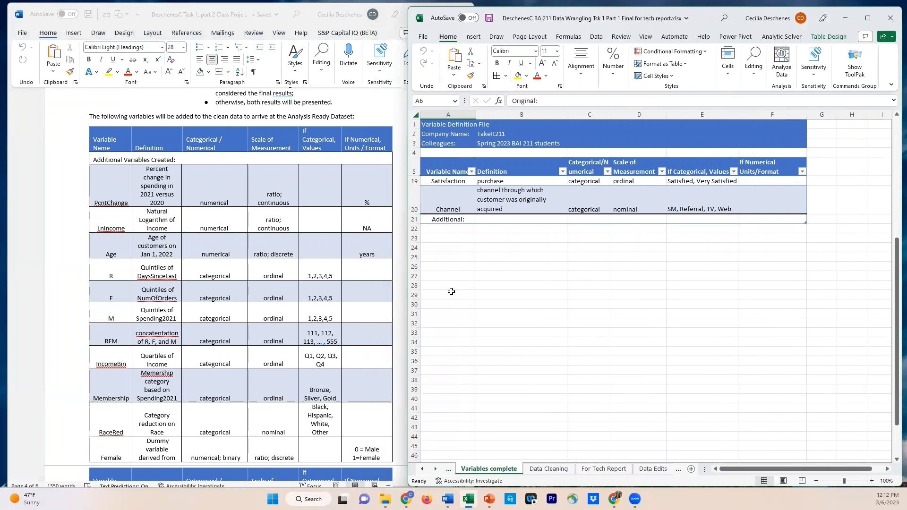
Switch to the Clean Data sheet and shift the Excel window slightly upward beside the Word document
right_click(435, 473)
click(387, 376)
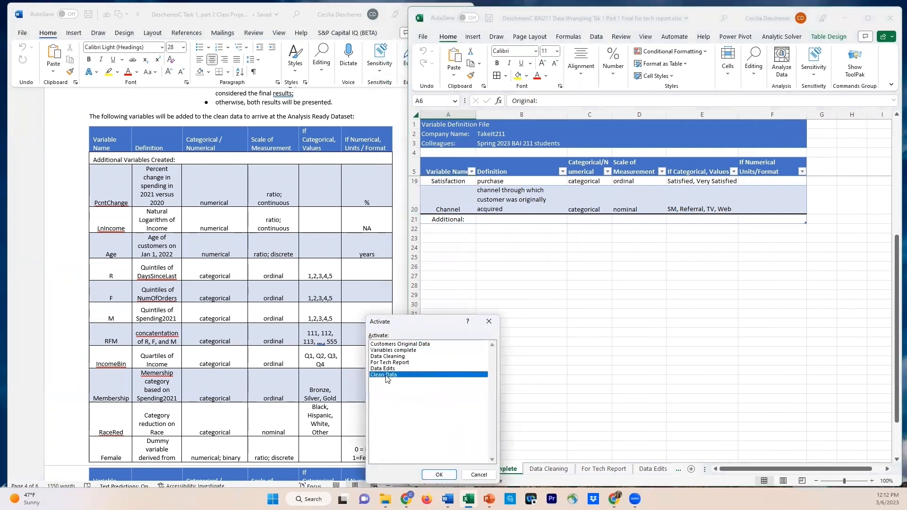
click(439, 475)
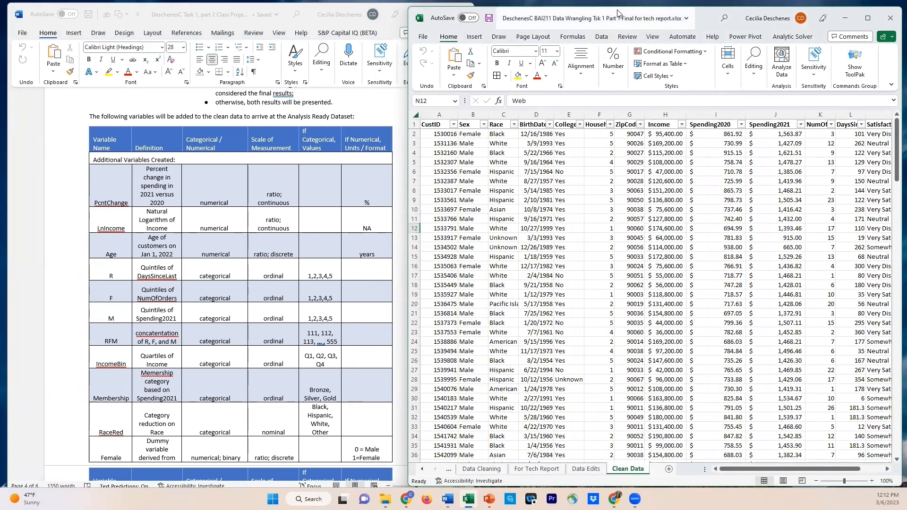
drag(617, 13, 615, 8)
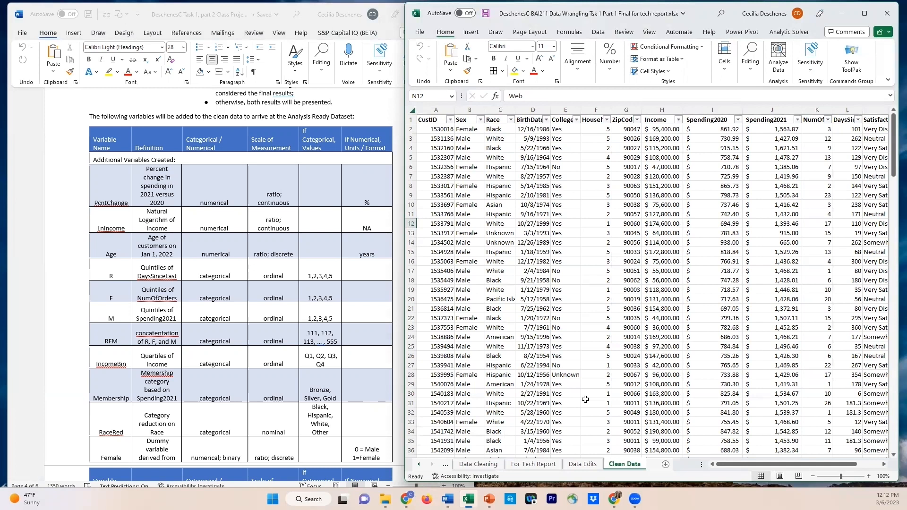
Create a copy of the Clean Data sheet at the end of the workbook
right_click(623, 466)
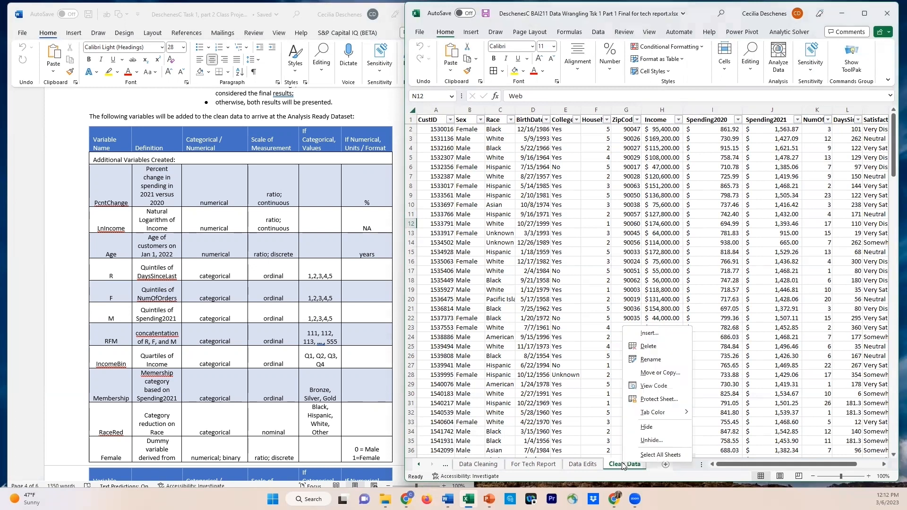
click(659, 373)
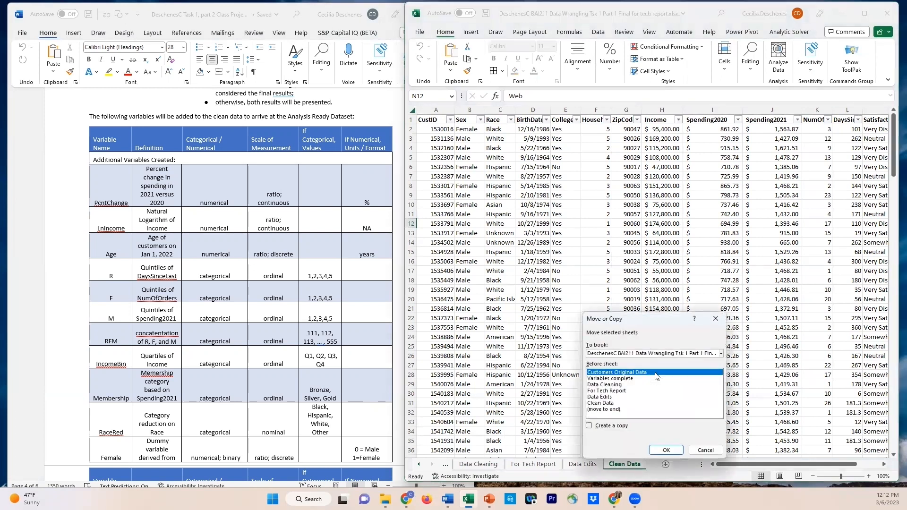
click(589, 427)
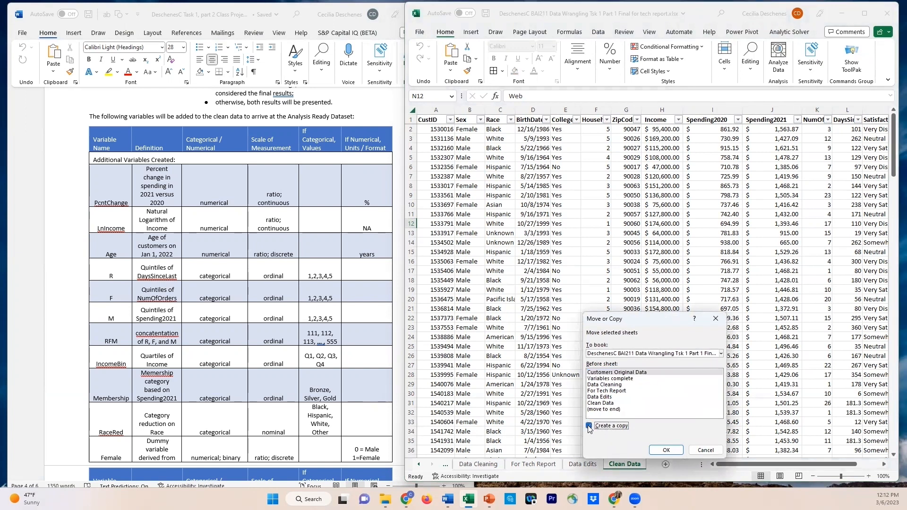
click(609, 411)
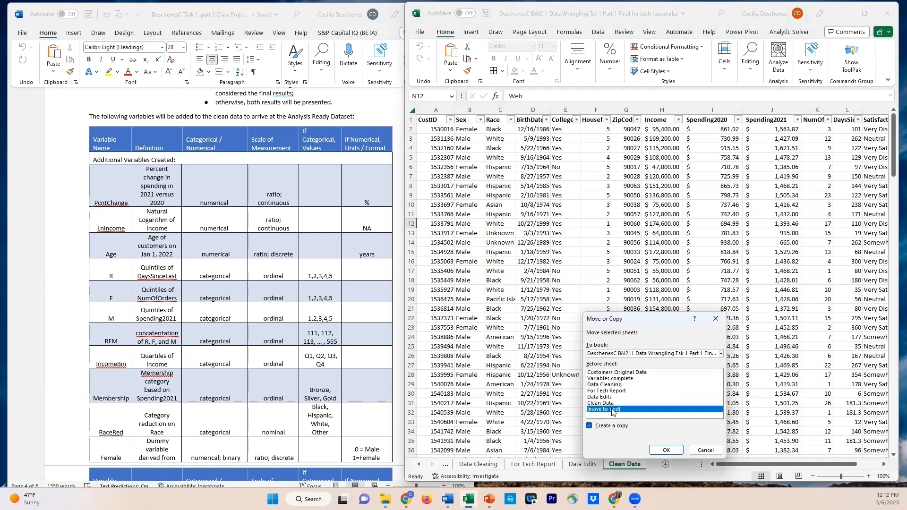
click(667, 451)
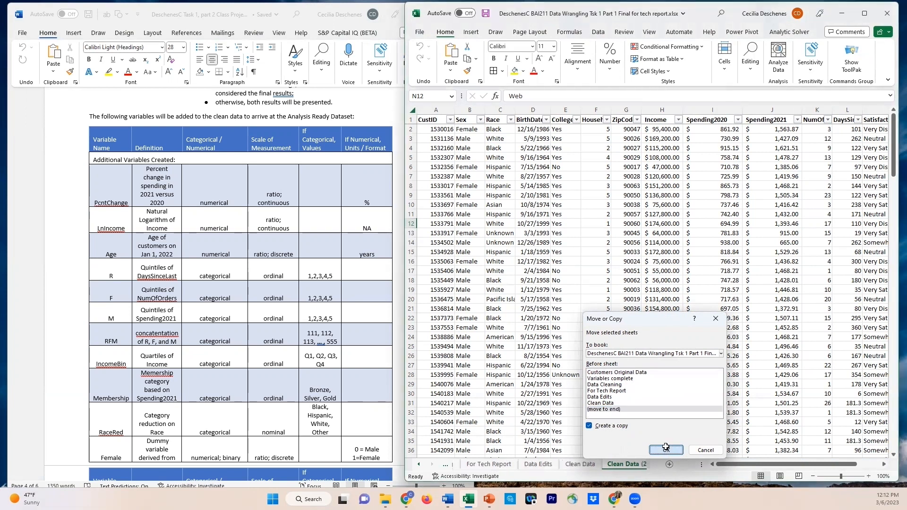
Rename the copied sheet as "Data + addl vars"
right_click(628, 468)
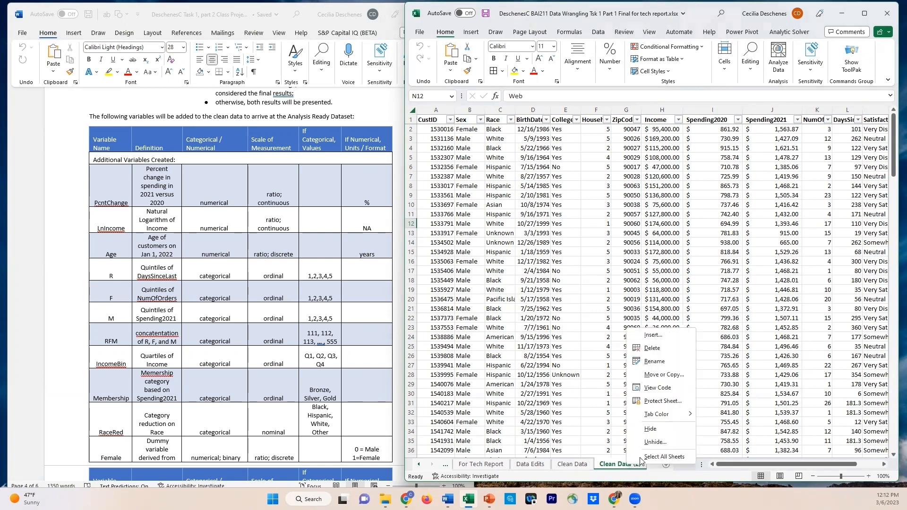
click(654, 361)
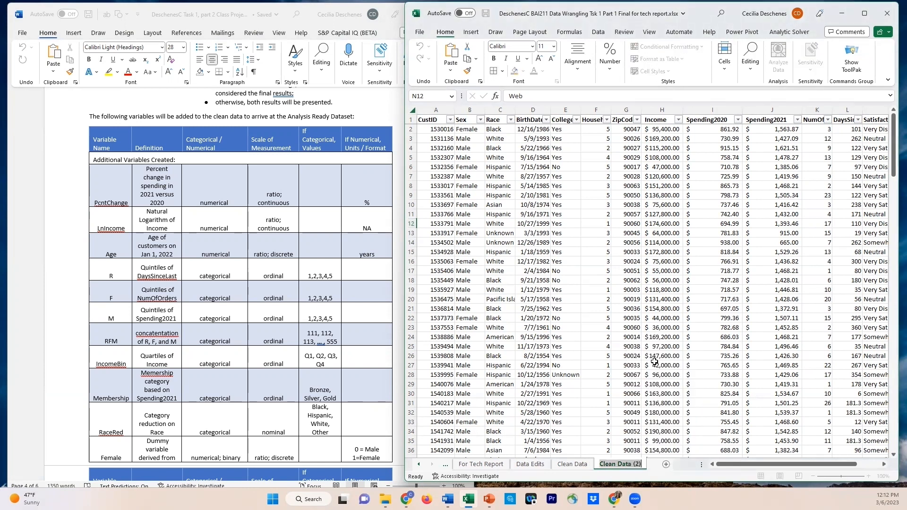
text(Data)
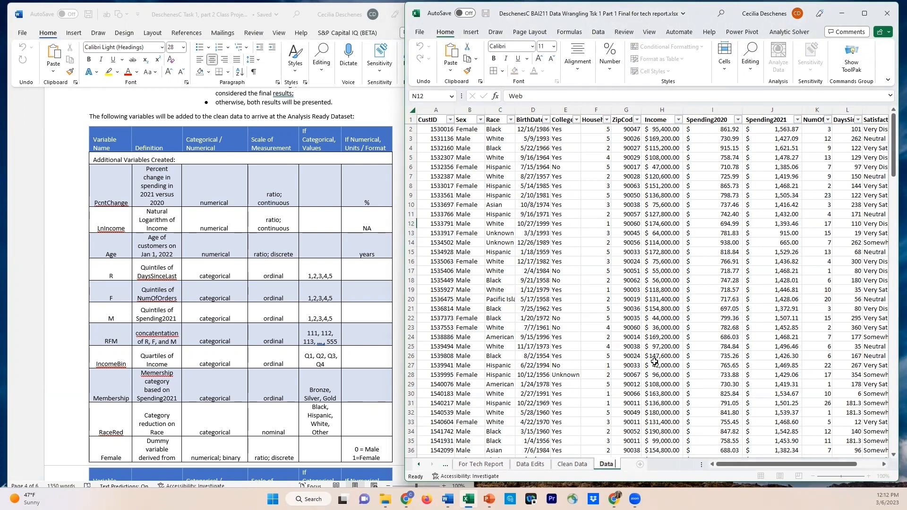
text( + addl vars)
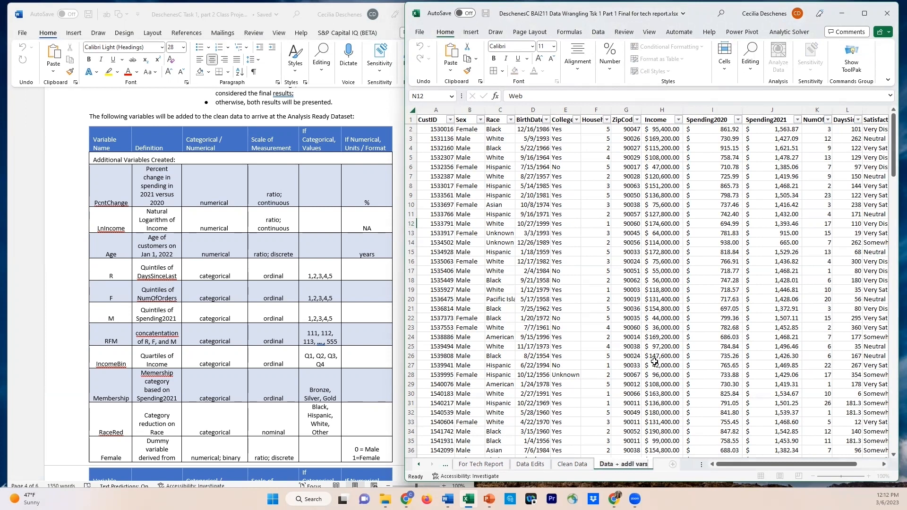
key(Return)
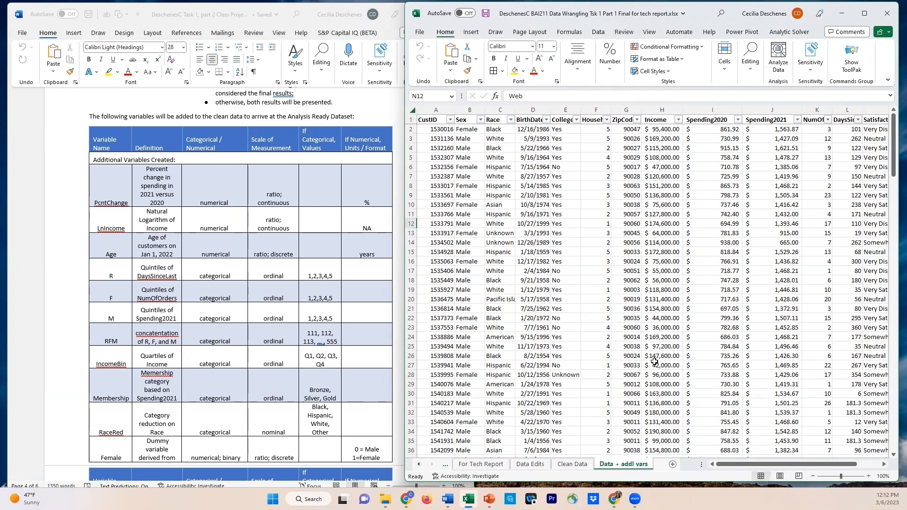
Enter the header PcntChange in cell O1, the first empty column after Channel
drag(732, 465, 760, 465)
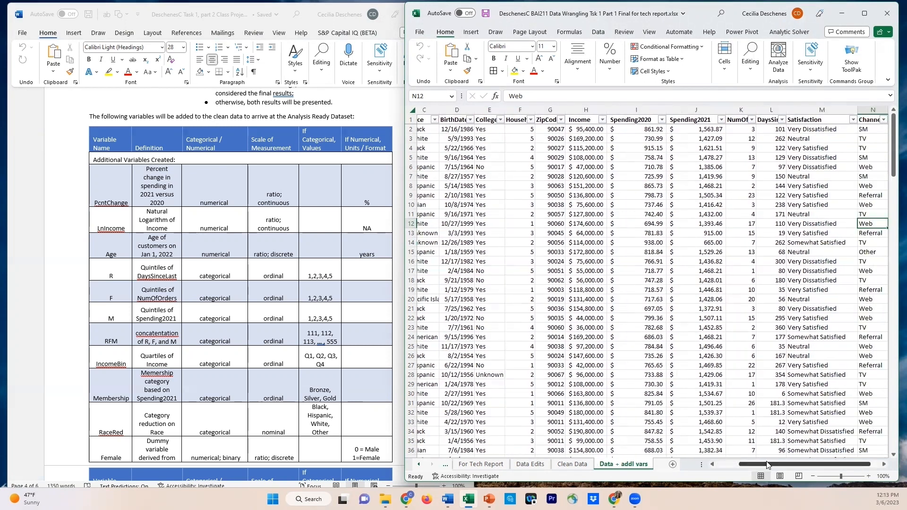
click(885, 465)
click(885, 465)
click(885, 466)
click(885, 466)
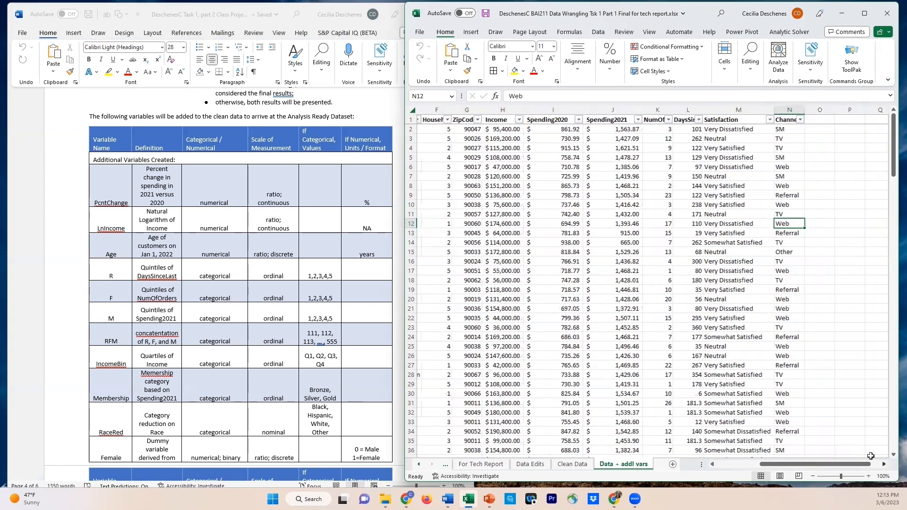
click(760, 119)
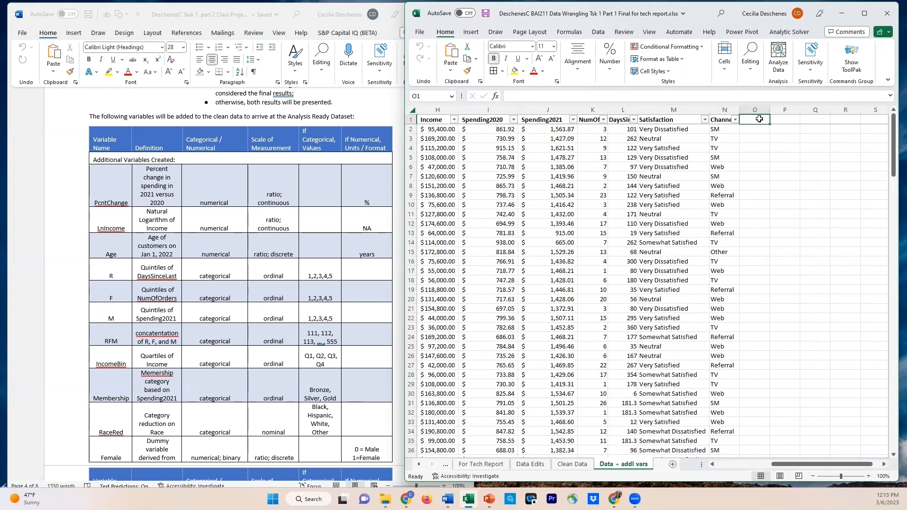
text(PcntC)
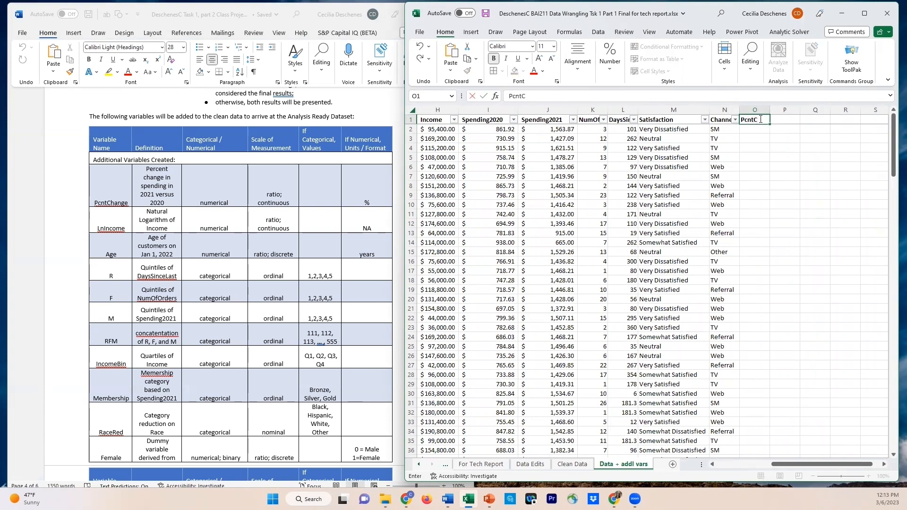
text(hange)
key(Tab)
Enter the header LnIncome in cell P1 and Age in cell Q1
text(LnIc)
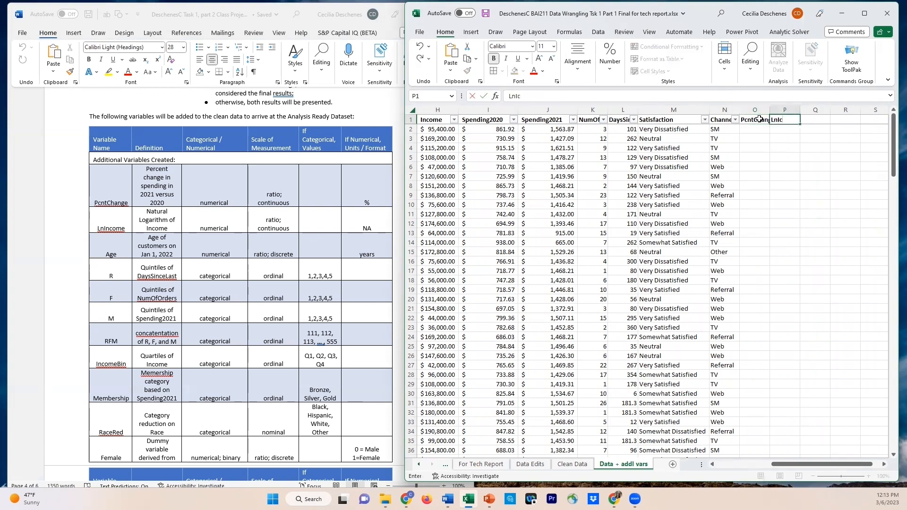
text(come)
key(Tab)
text(Age)
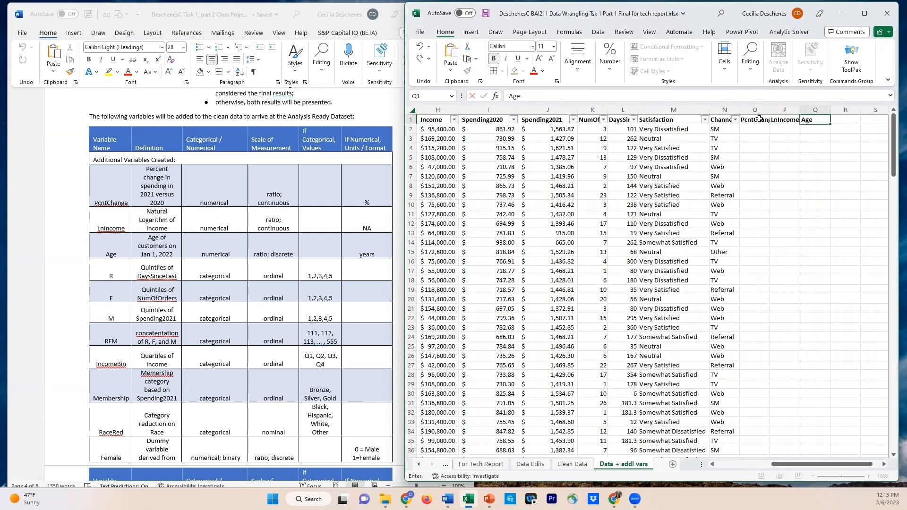
key(Tab)
Enter the headers R, F and M in cells R1, S1 and T1
text(R)
key(Tab)
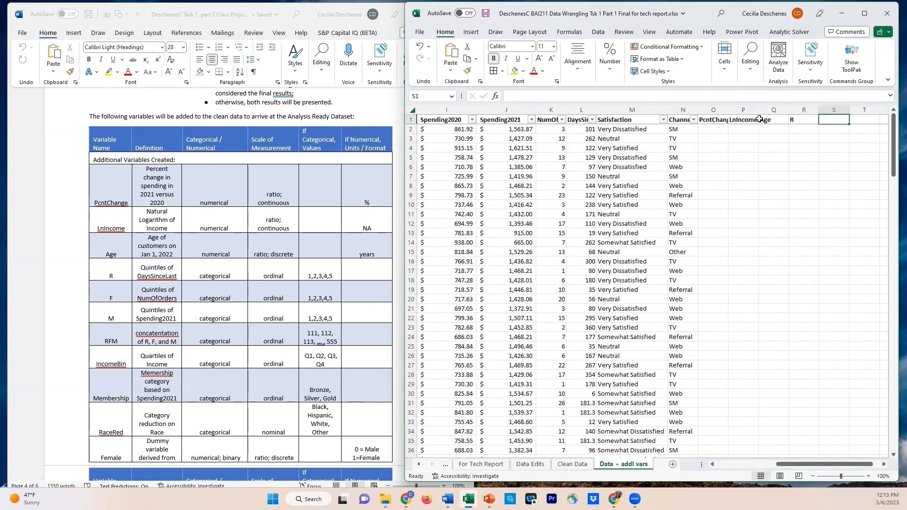
text(F)
key(Tab)
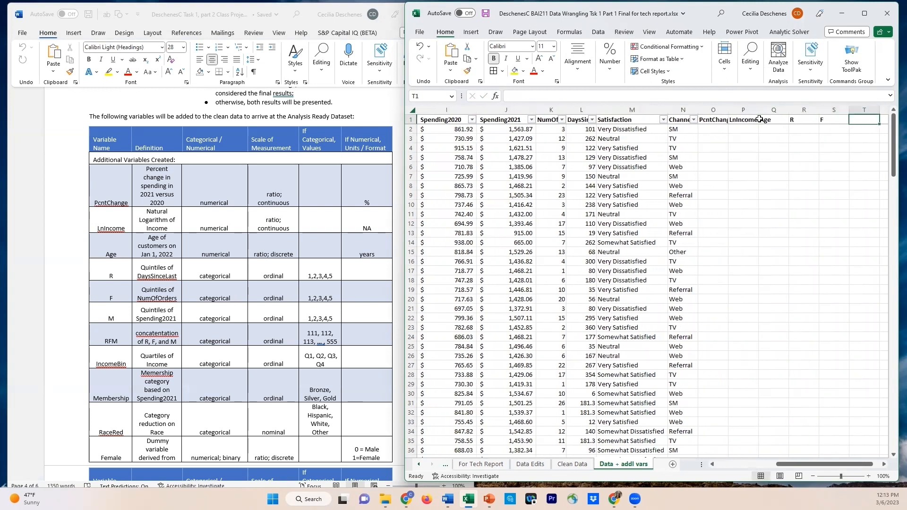
text(m)
key(BackSpace)
text(M)
key(Tab)
Enter the headers RFM in cell U1 and IncomeBin in cell V1
text(RFM)
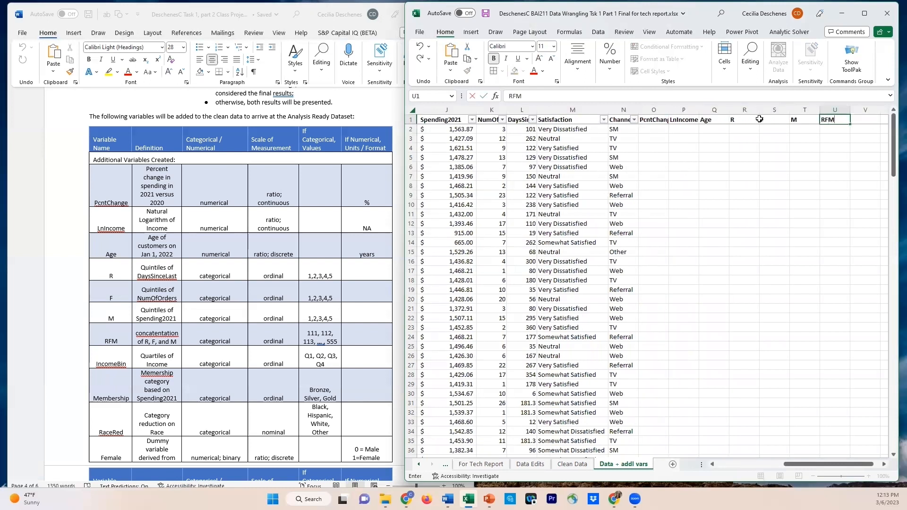
key(Tab)
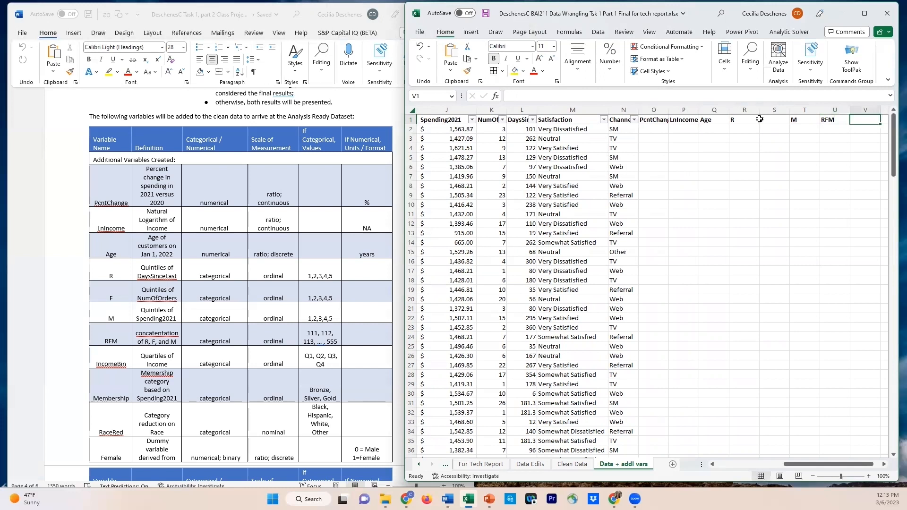
text(Income)
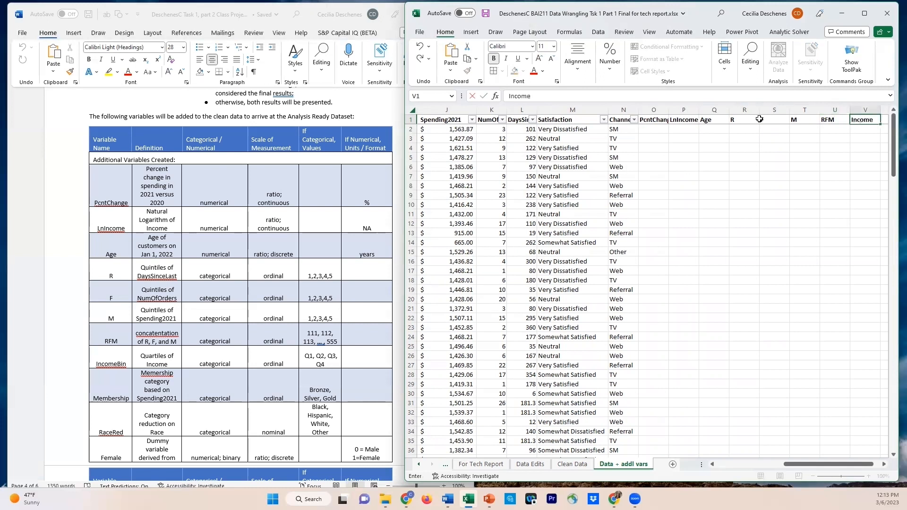
text(Bin)
key(Tab)
Enter the header Membership in cell W1
text(Meme)
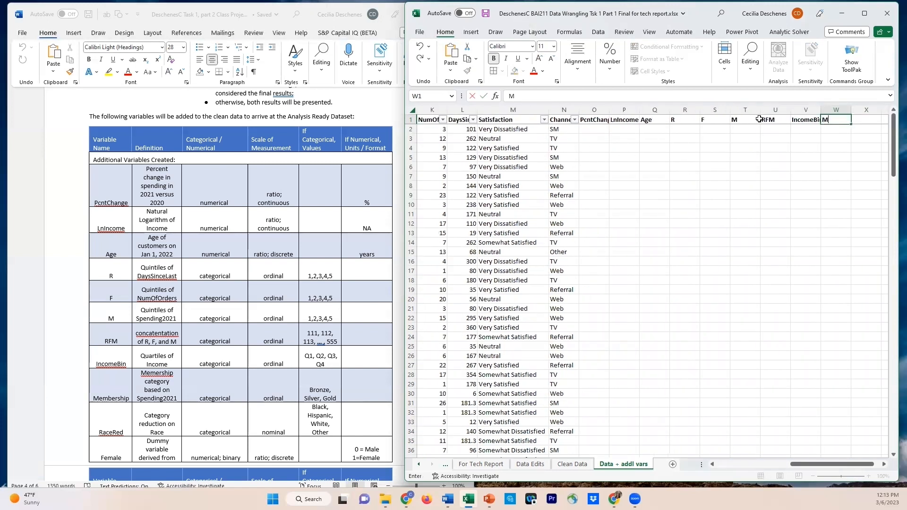
key(BackSpace)
text(bership)
key(Tab)
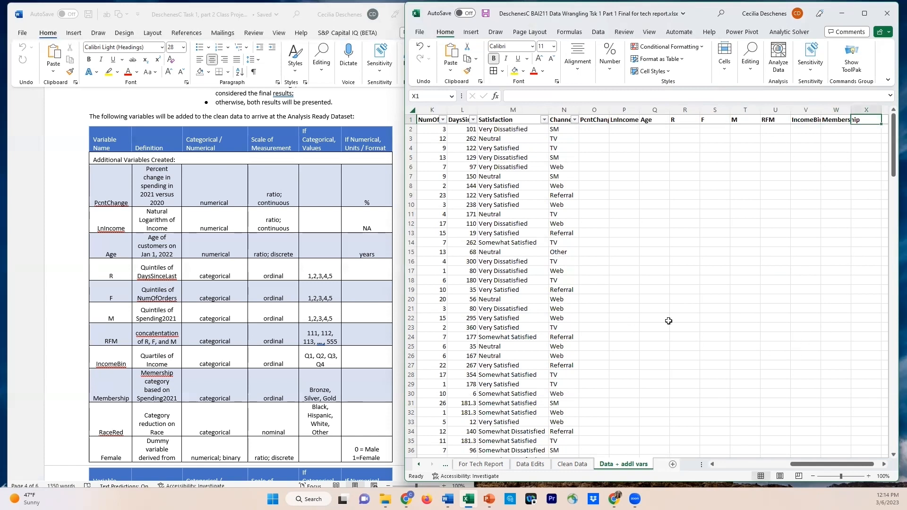
Enter the headers RaceRed in cell X1 and Female in cell Y1
text(RaceRed)
key(Tab)
text(Fema)
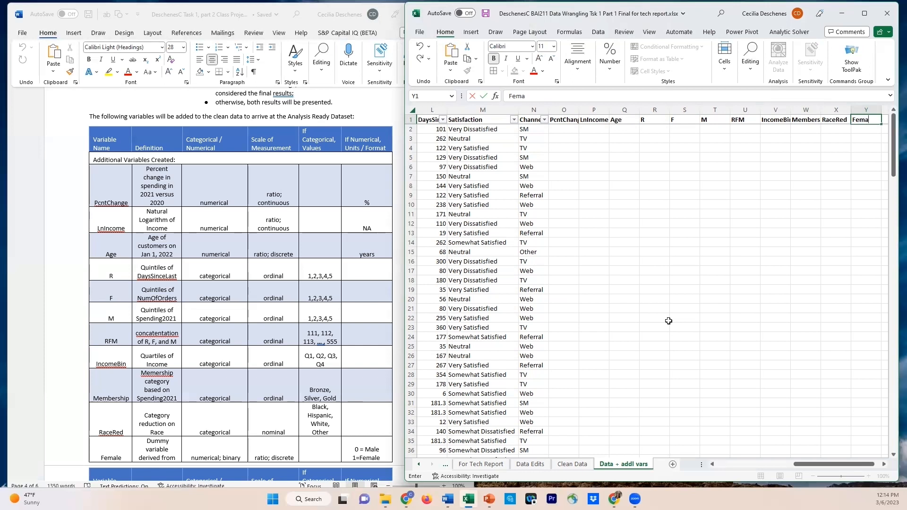
text(e)
key(Tab)
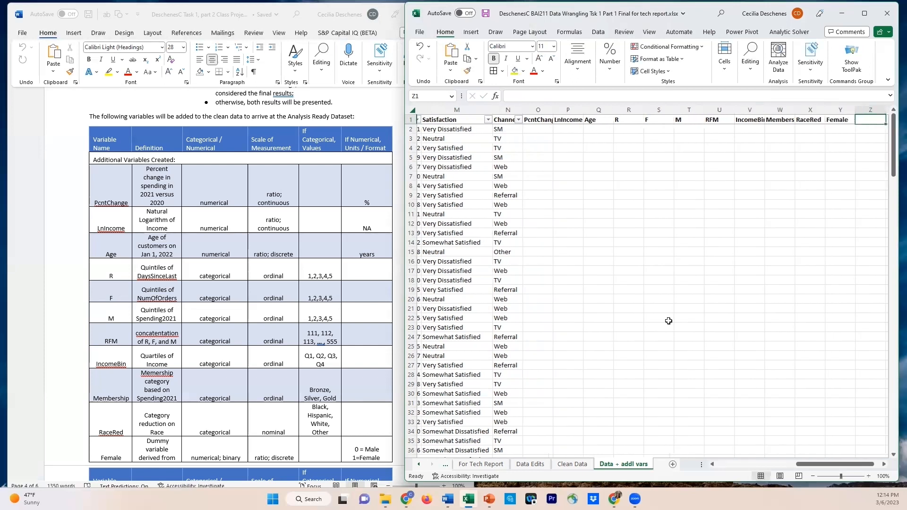
Enter the channel dummy headers TV in cell Z1 and SM in cell AA1, following the rest of the Word report's variable table
scroll(254, 324, down, 4)
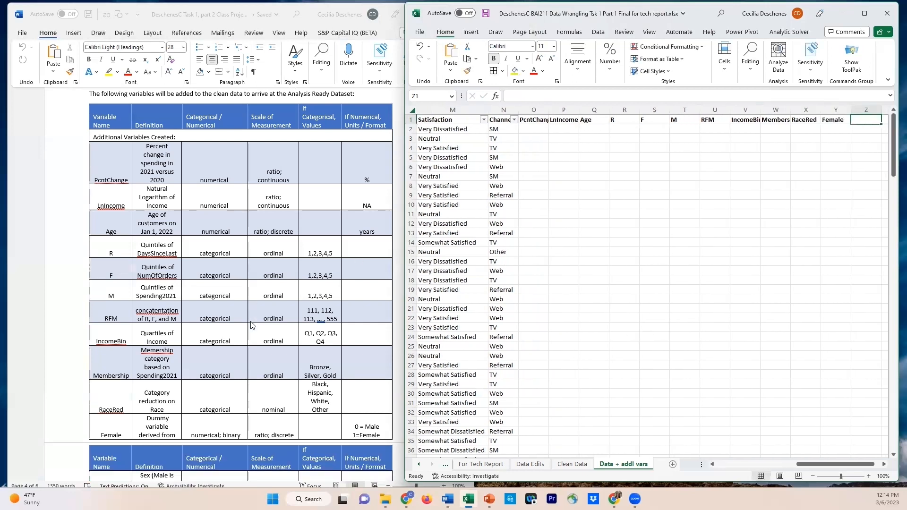
scroll(186, 442, down, 1)
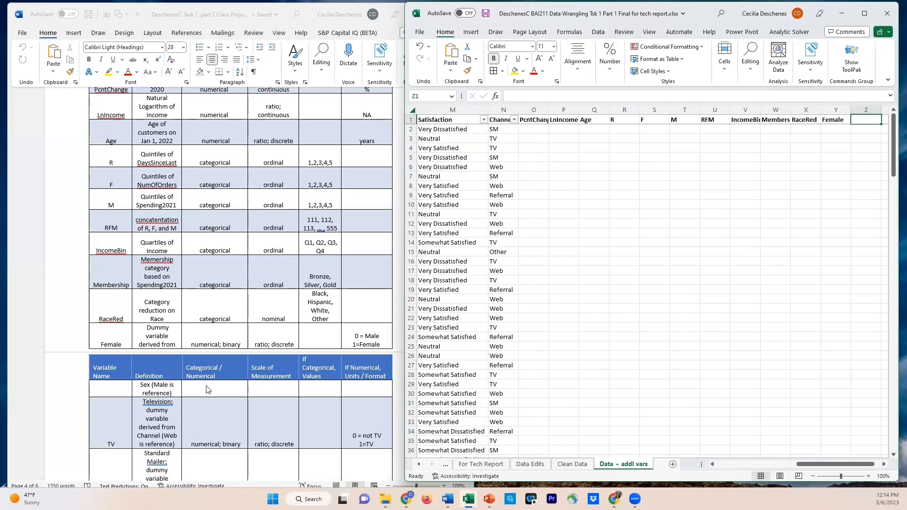
scroll(261, 402, down, 5)
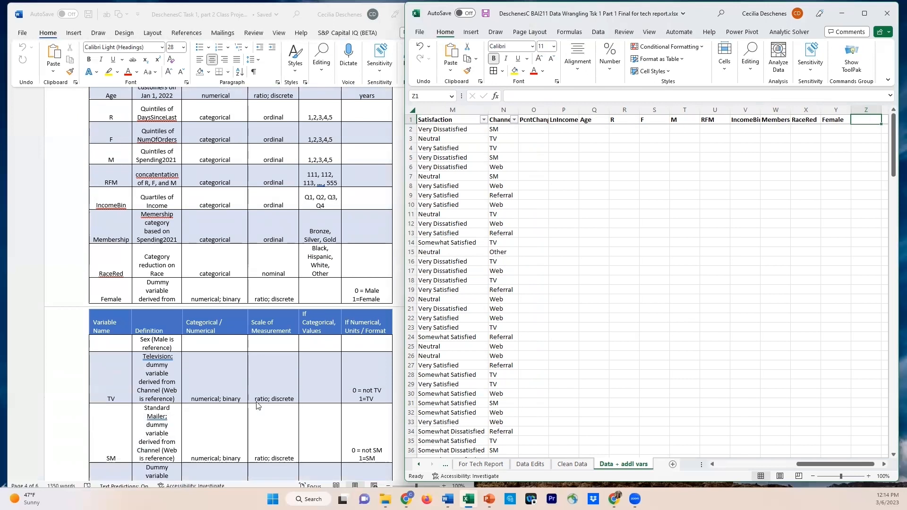
scroll(252, 401, down, 1)
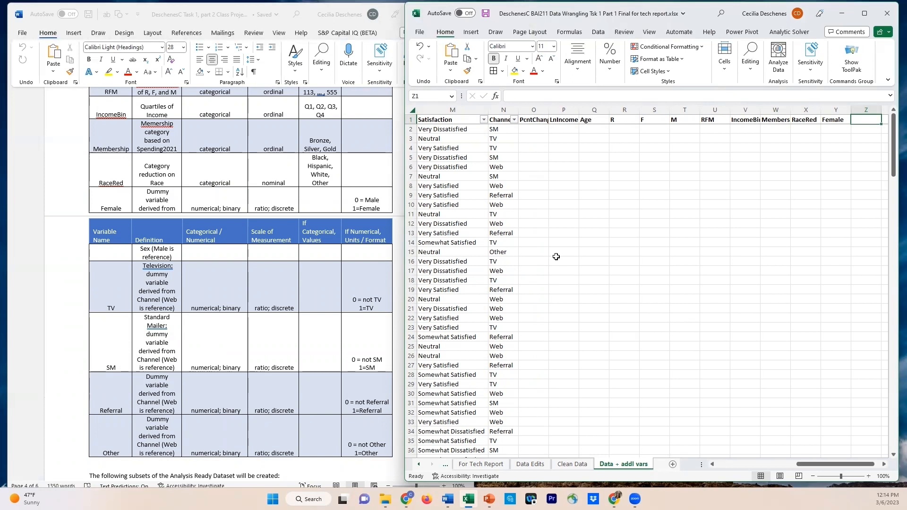
text(TV)
key(Tab)
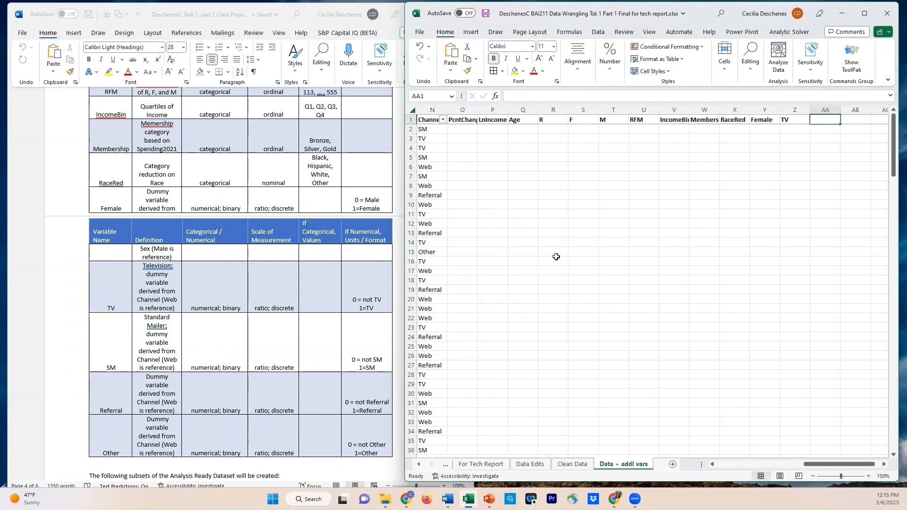
text(SM)
key(Tab)
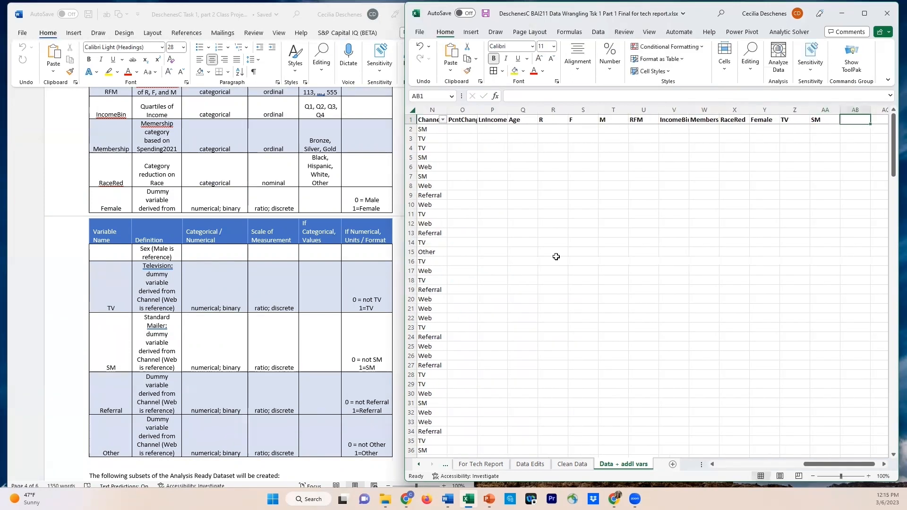
Enter the header Referal in cell AB1 and Other in cell AC1
text(Refferal)
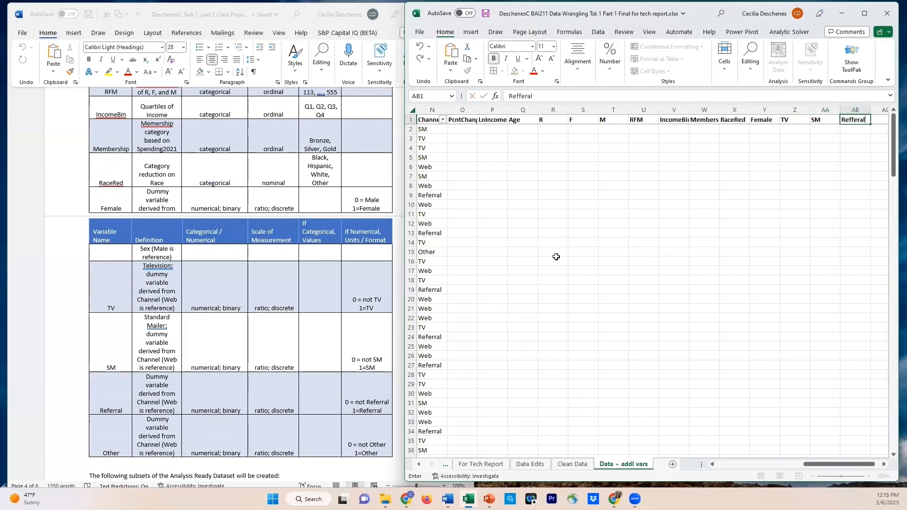
key(BackSpace)
key(BackSpace)
key(BackSpace)
text(er)
key(Tab)
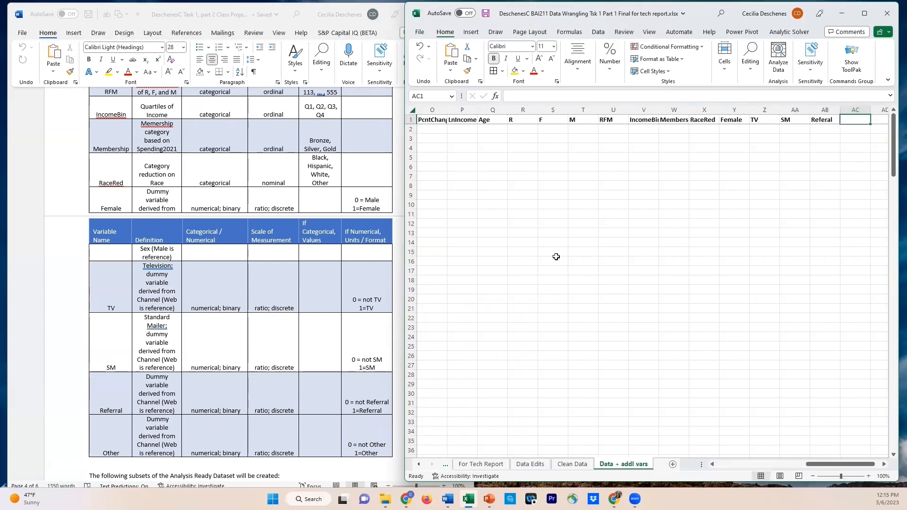
text(Other)
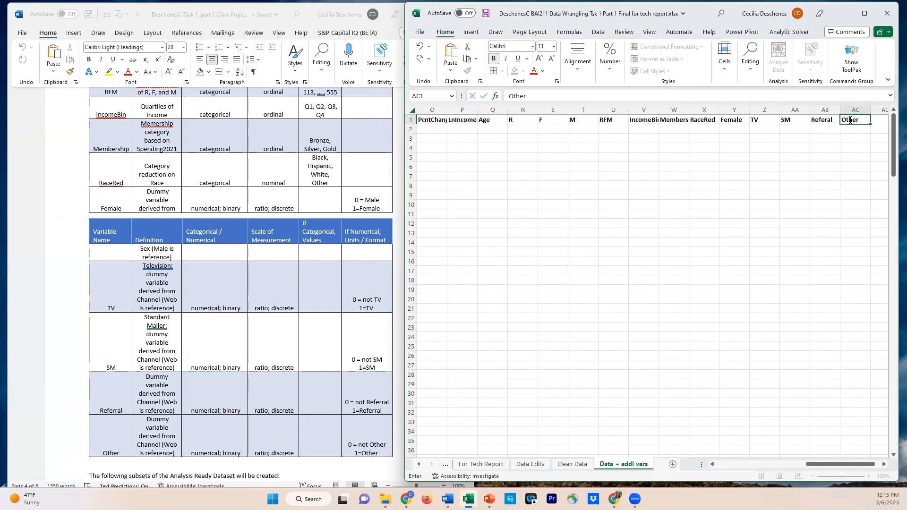
Switch to the Word report and rename the variable Other in the variable table as OtherCh
click(123, 450)
click(123, 451)
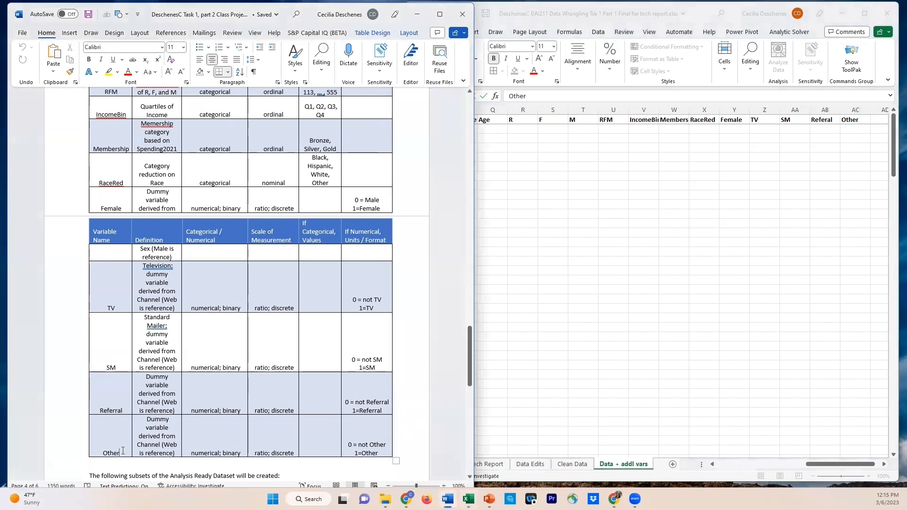
text(Ch)
Return to the Excel workbook and extend the header in cell AC1 to OtherCh
click(862, 120)
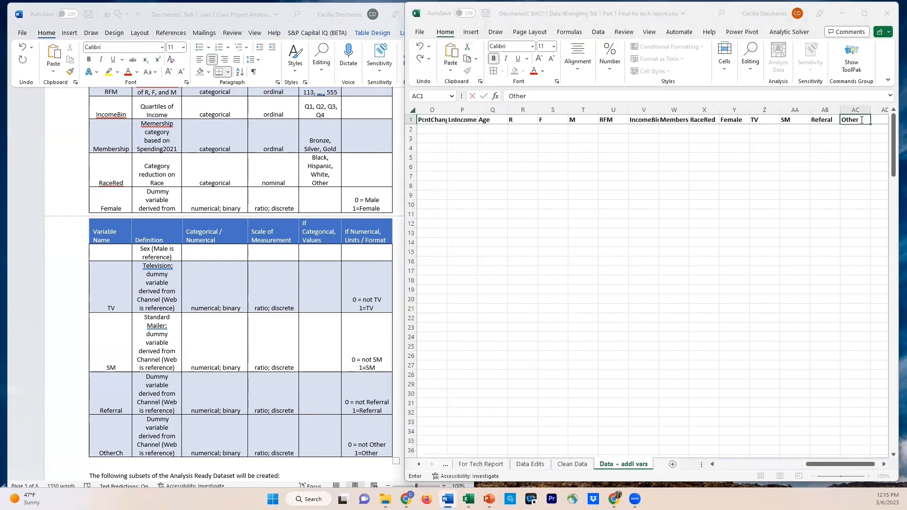
text(Ch)
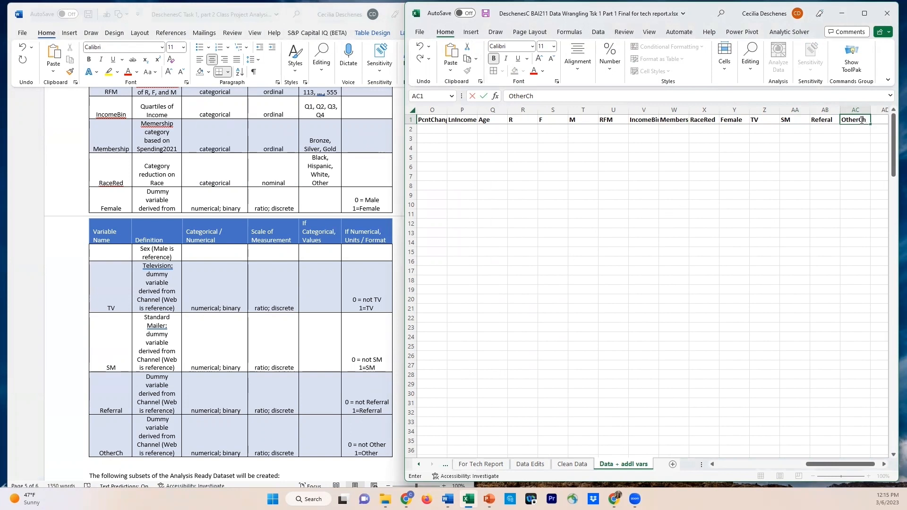
key(Return)
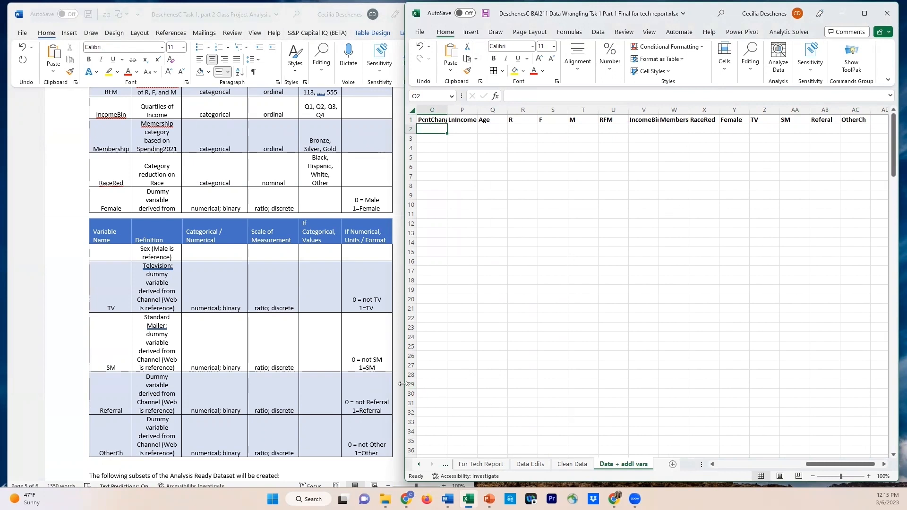
Widen the workbook window and autofit the widths of columns O through AC, from PcntChange to OtherCh
drag(403, 384, 21, 383)
drag(692, 466, 639, 468)
drag(303, 110, 728, 119)
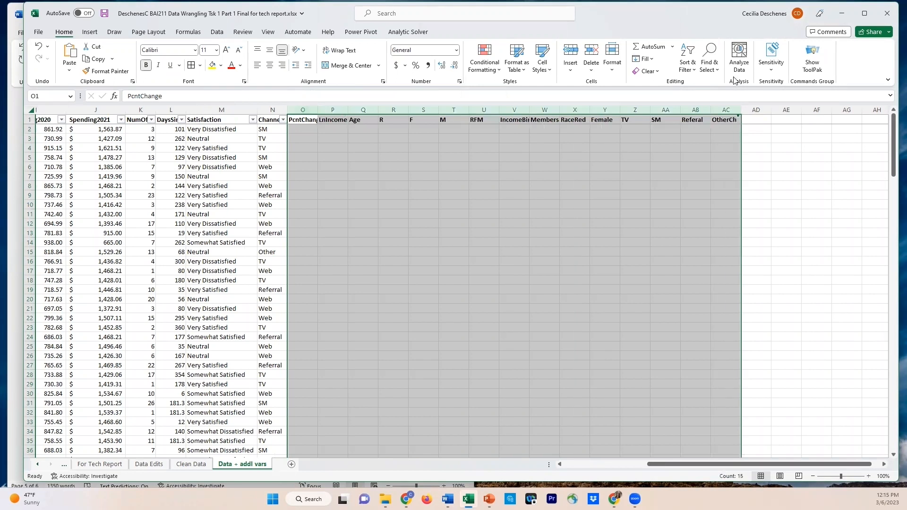
click(613, 60)
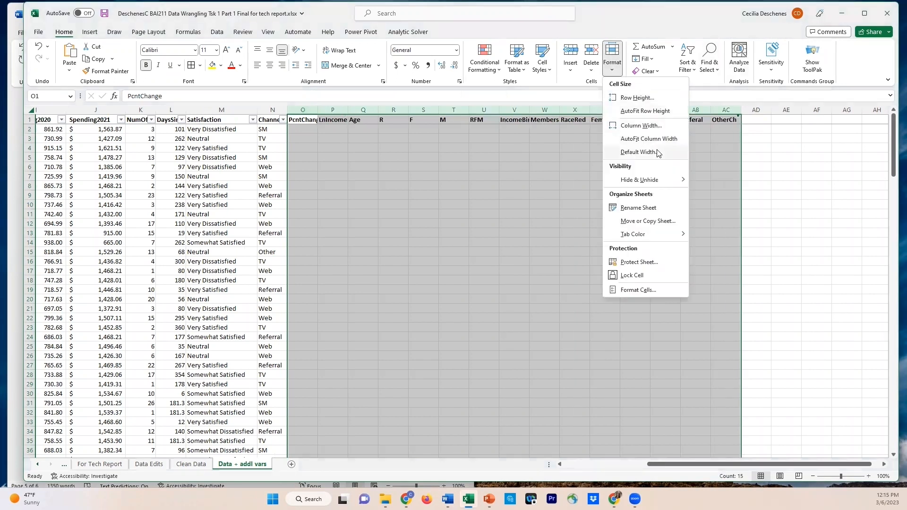
click(660, 140)
click(420, 173)
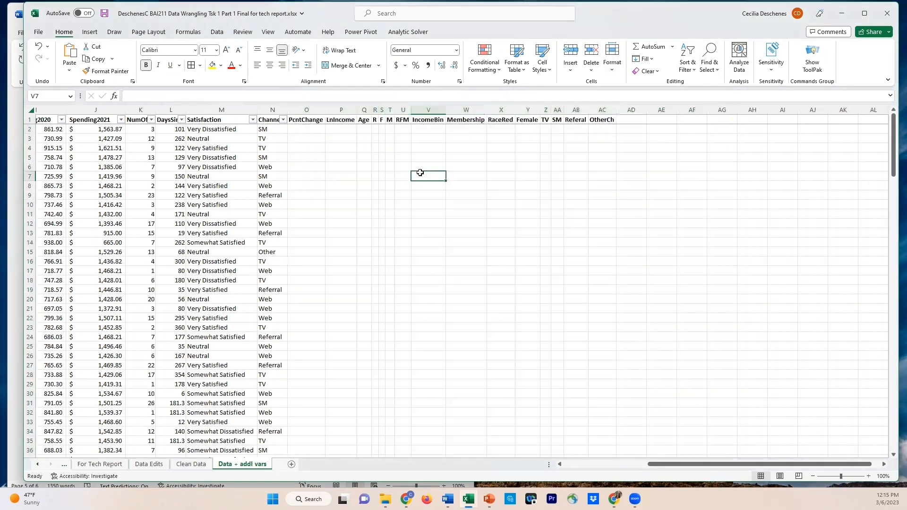
Widen the LnIncome column, P, slightly beyond its header, with cell P2 selected
click(307, 131)
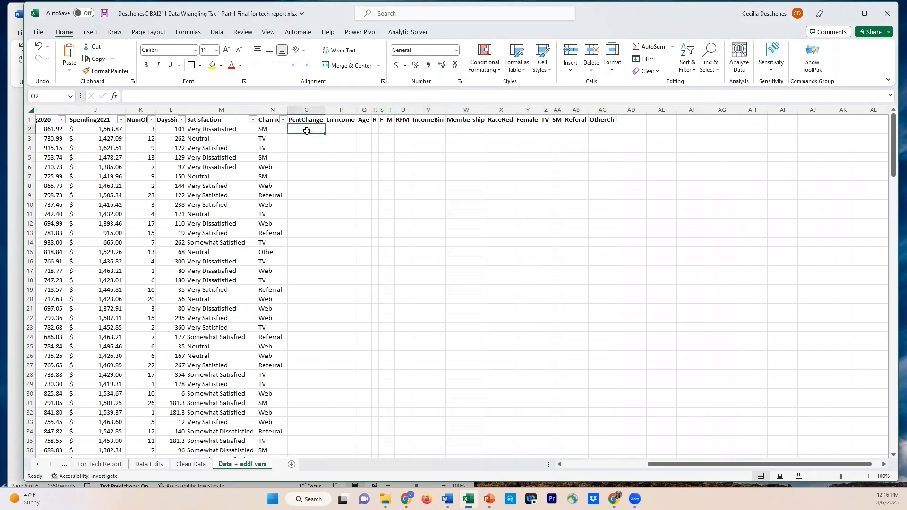
drag(664, 466, 594, 471)
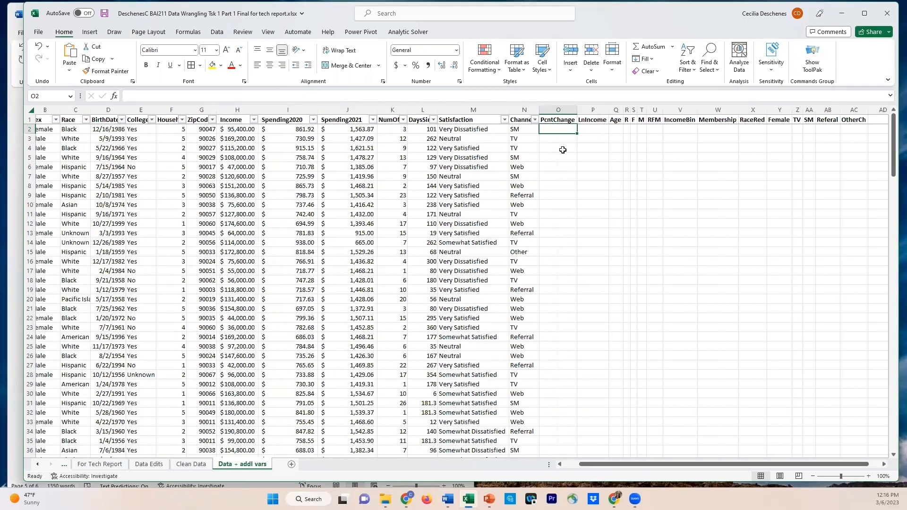
click(593, 130)
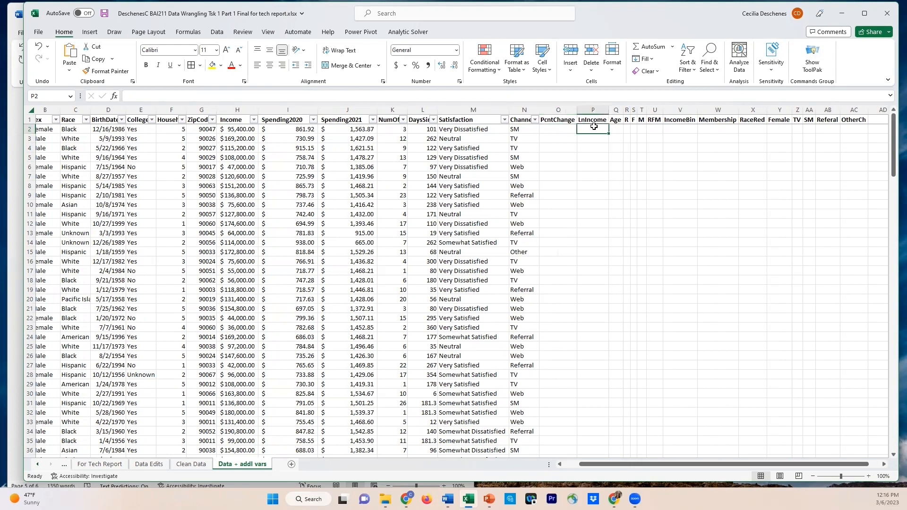
drag(609, 109, 617, 109)
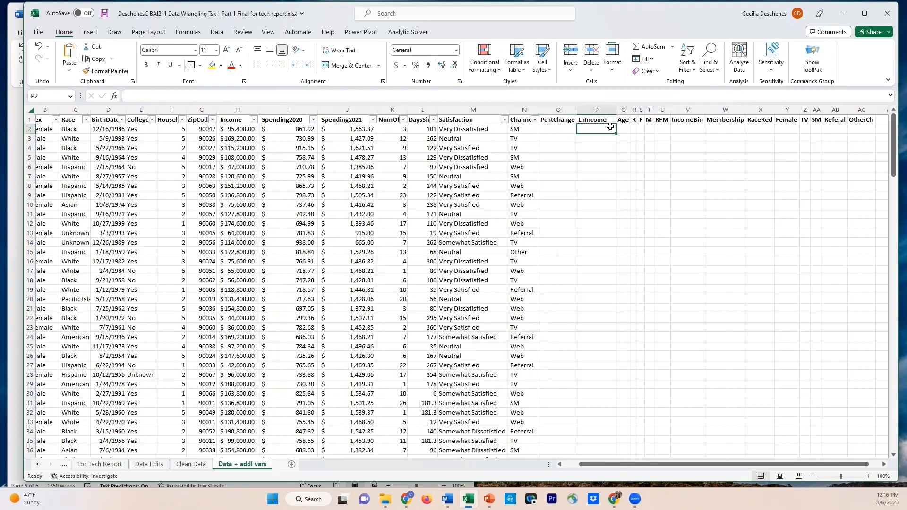
Enter the formula =LN(H2) in cell P2 and fill it down the LnIncome column for all records
text(=)
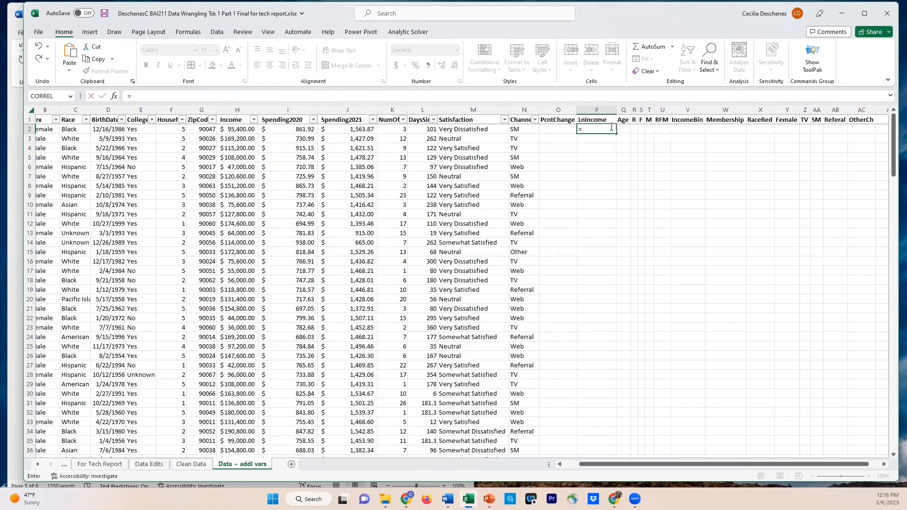
text(LN)
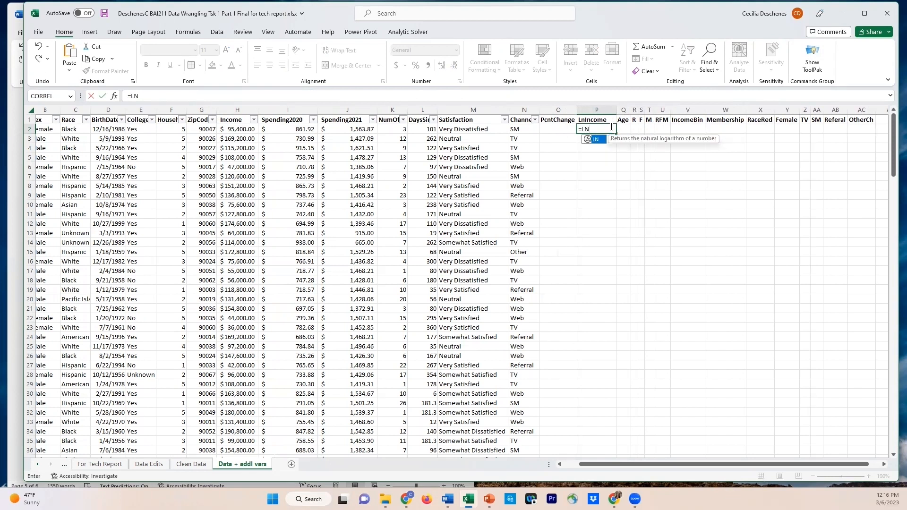
text(()
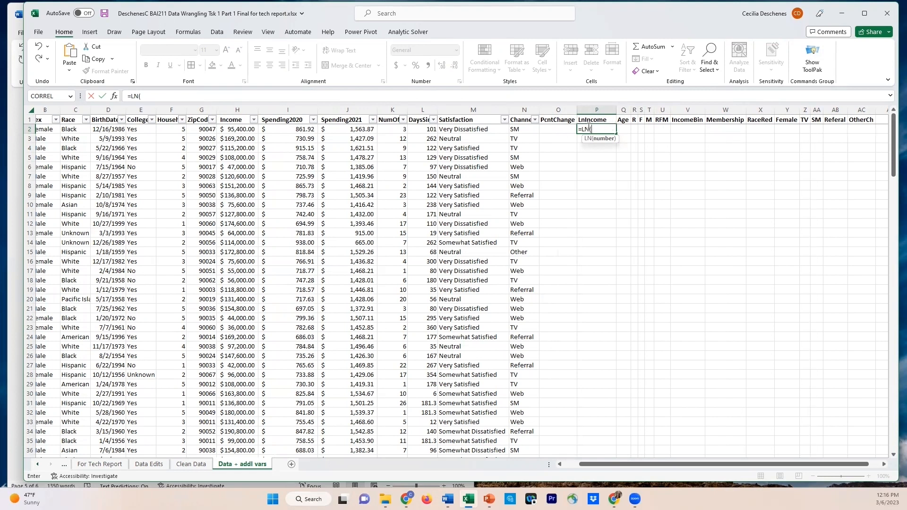
click(243, 129)
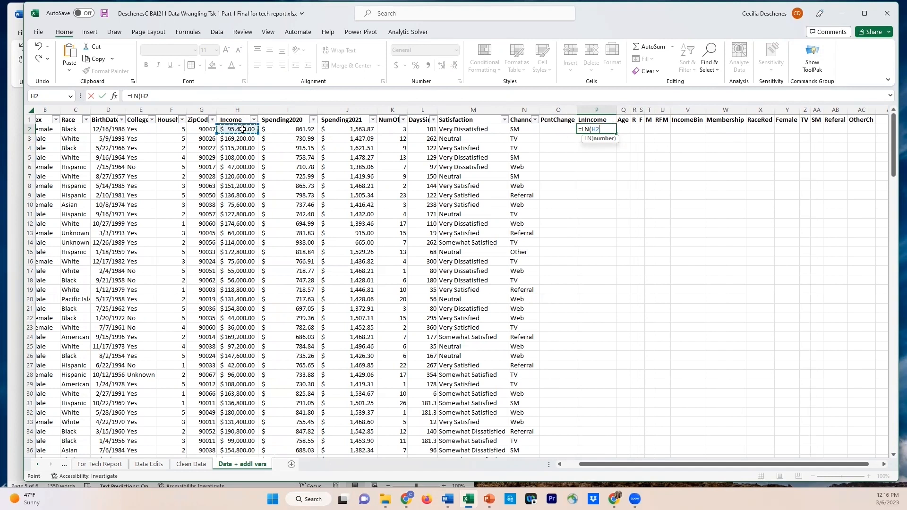
text())
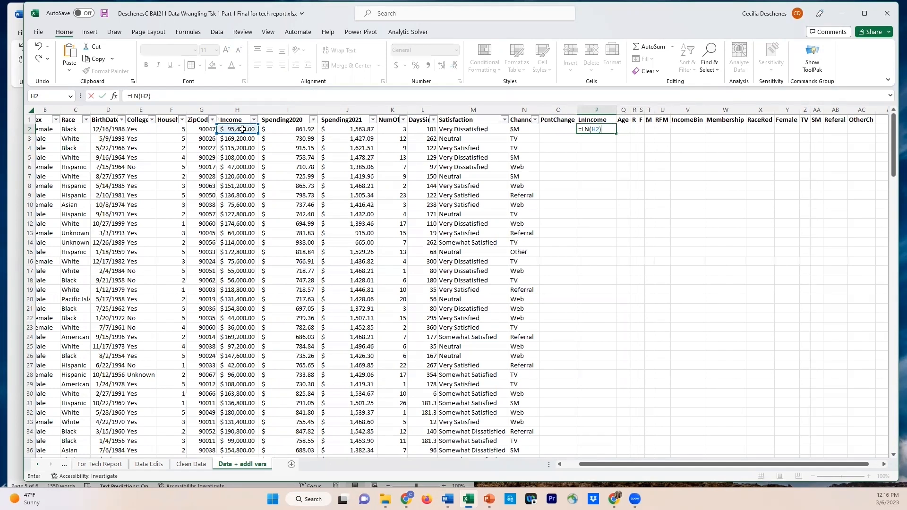
key(Return)
click(609, 130)
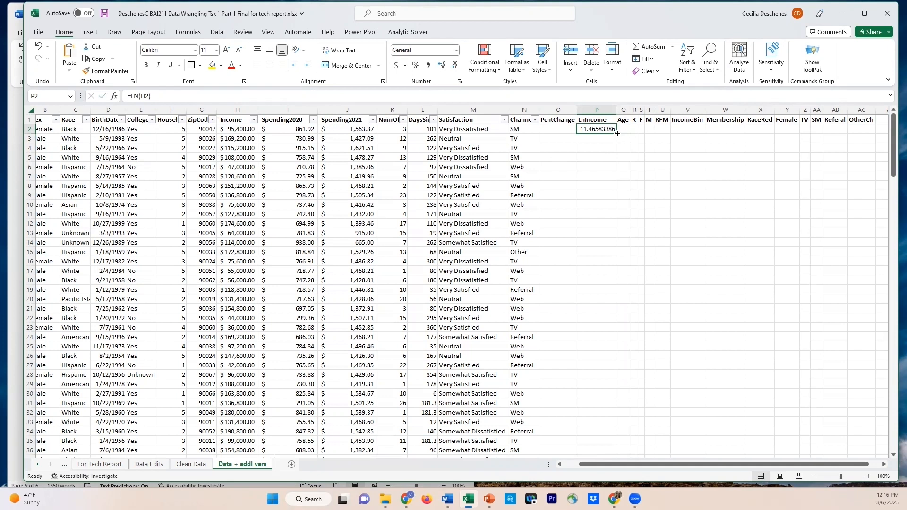
double_click(617, 133)
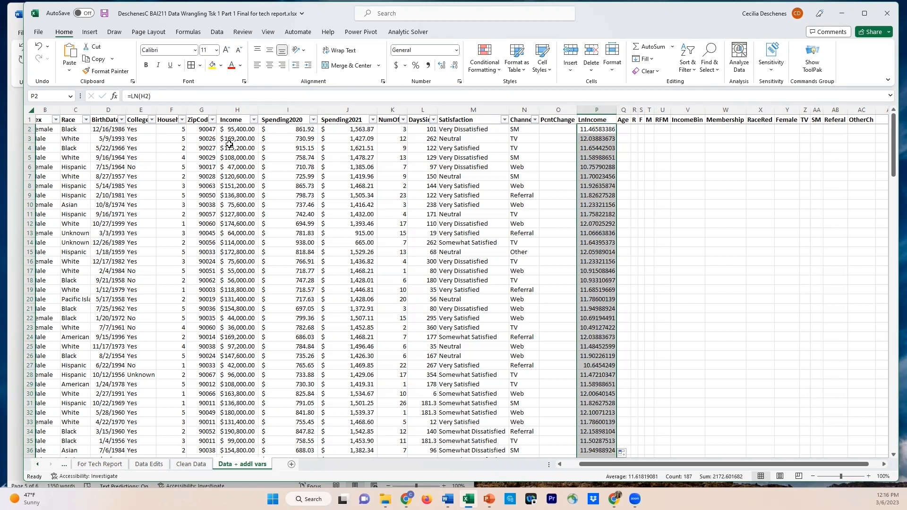
Widen the Age column, Q, and select its first data cell, Q2
drag(630, 113, 655, 112)
click(647, 129)
click(647, 129)
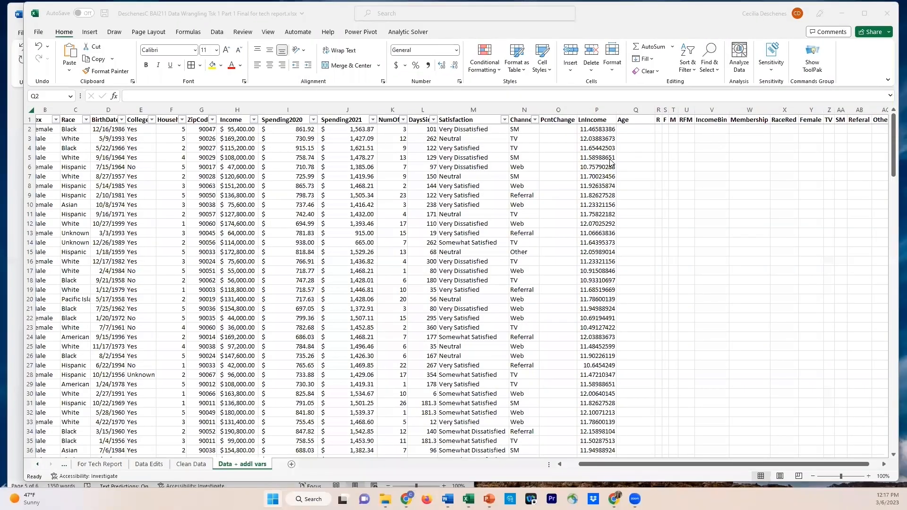
Consult the Age definition in the Word report, and enter =YEARFRAC(D2, DATE(2022,1, 1)) in cell Q2 of the workbook
key(alt+Tab)
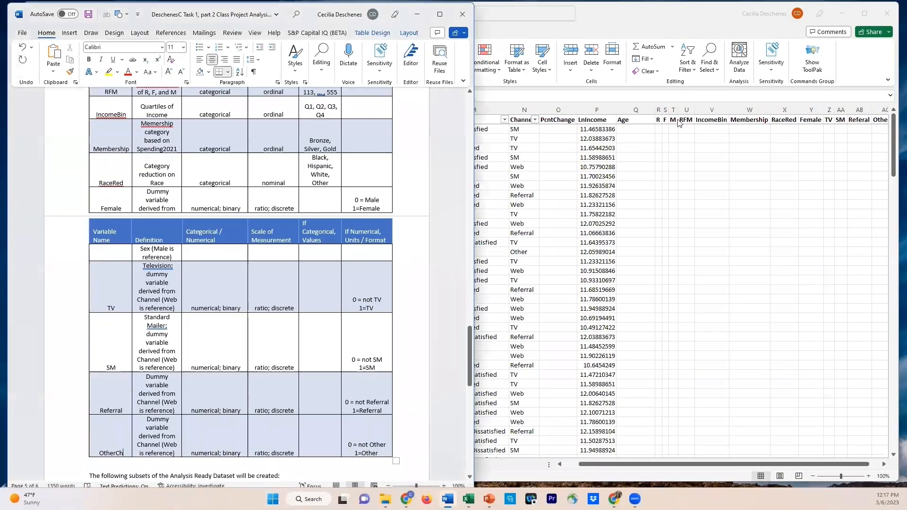
scroll(312, 179, up, 8)
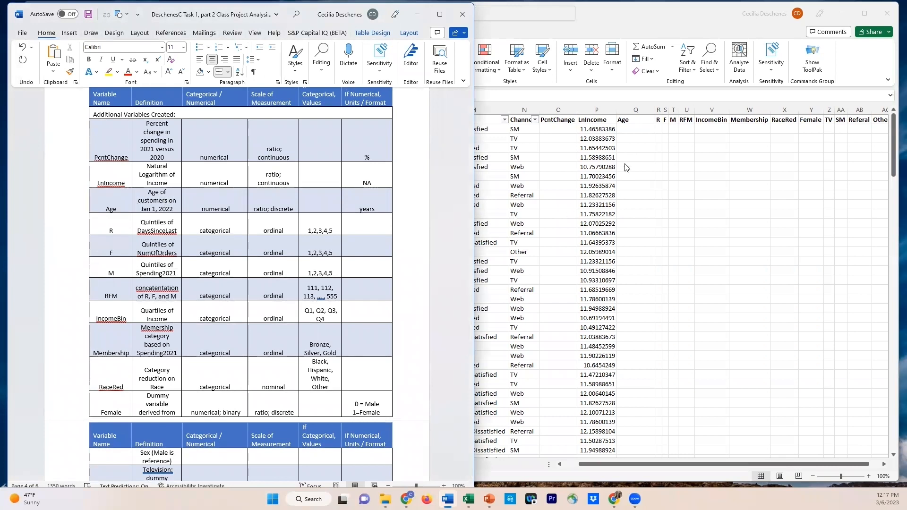
click(635, 131)
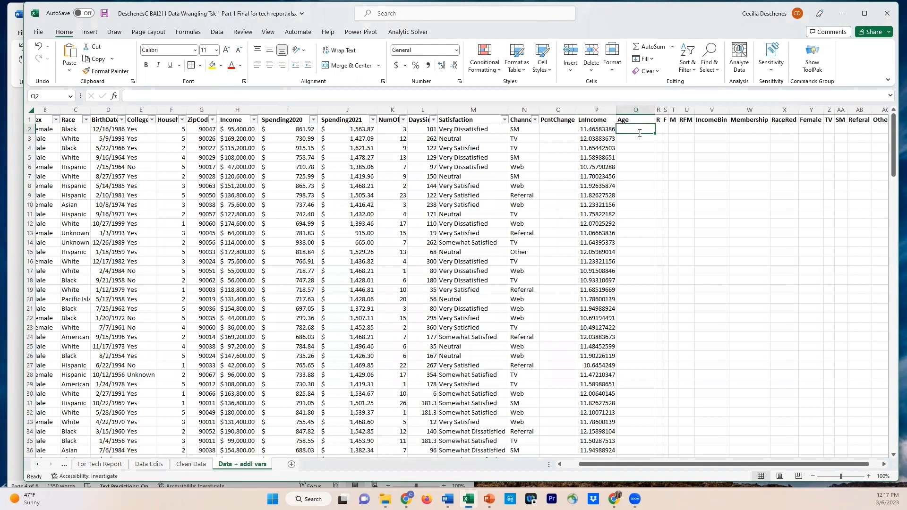
text(=)
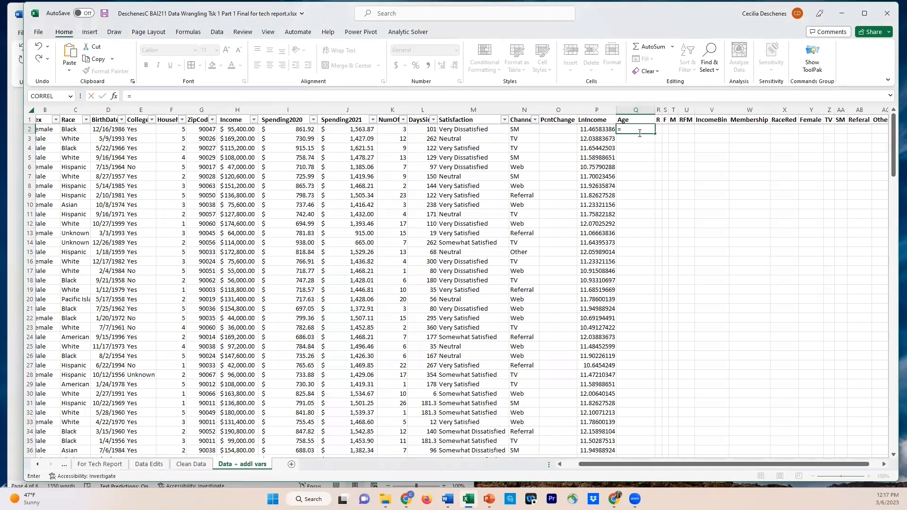
text(YEAR)
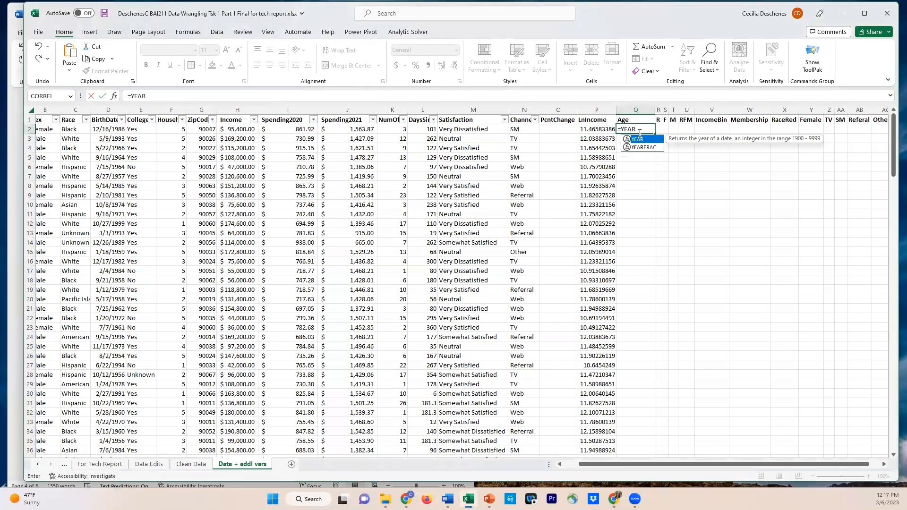
key(Down)
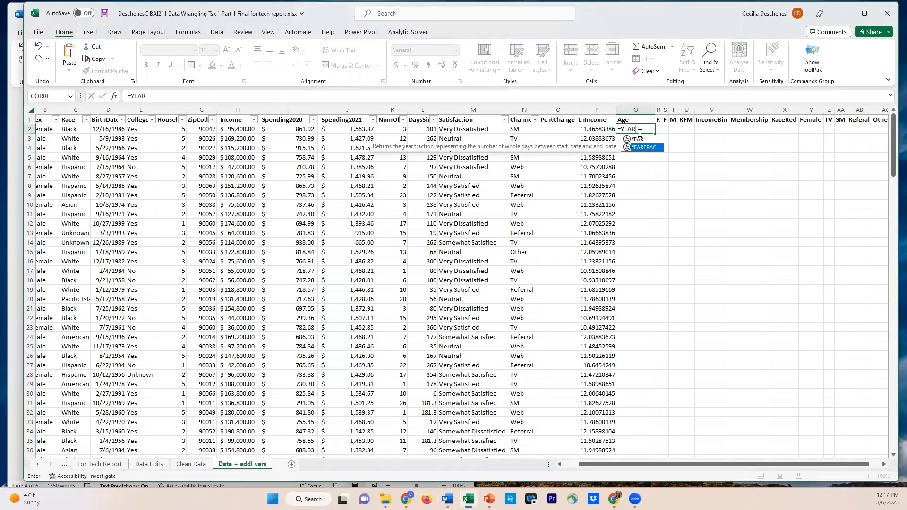
key(Tab)
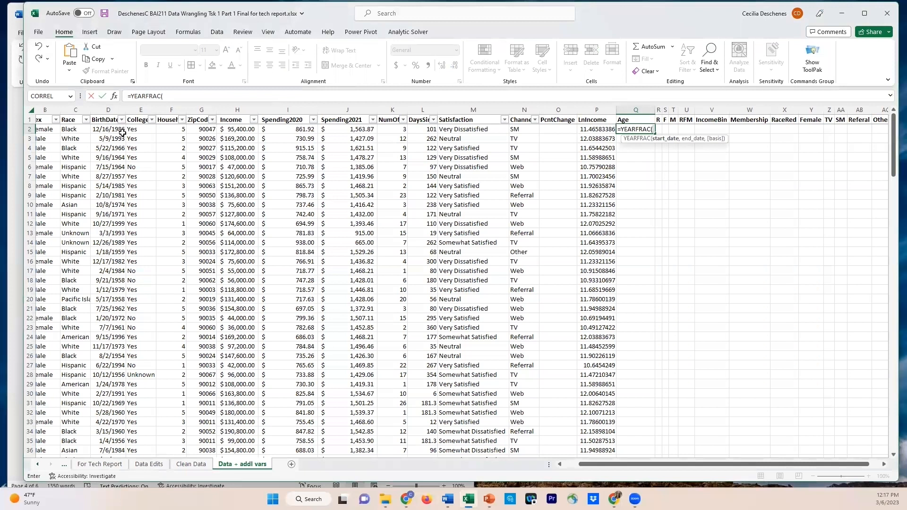
click(103, 130)
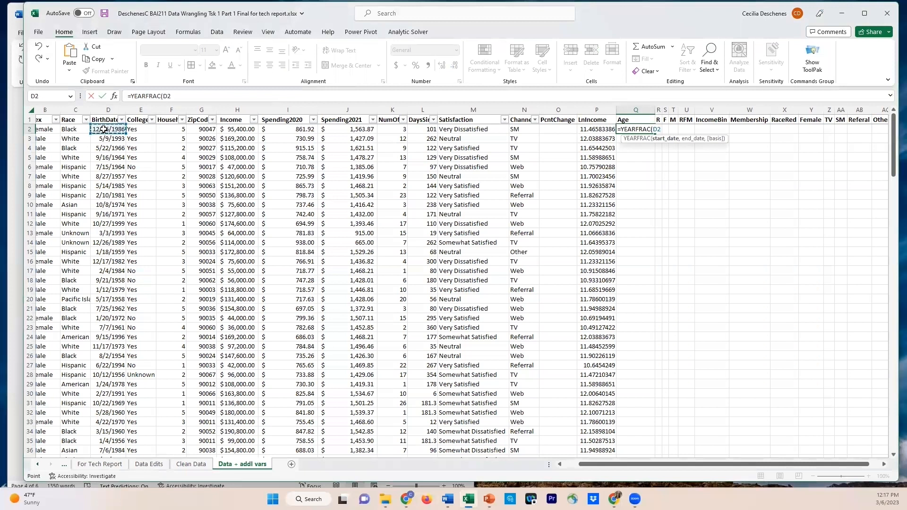
text(, D)
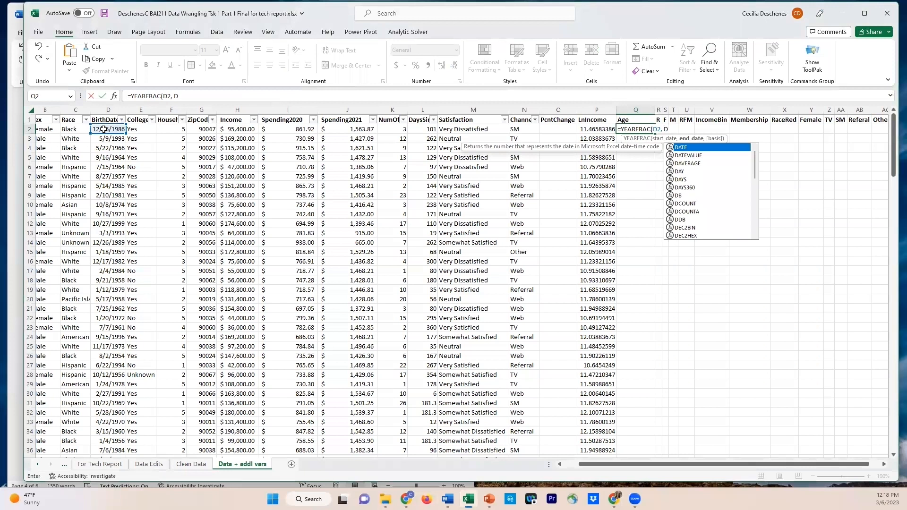
text(ATE)
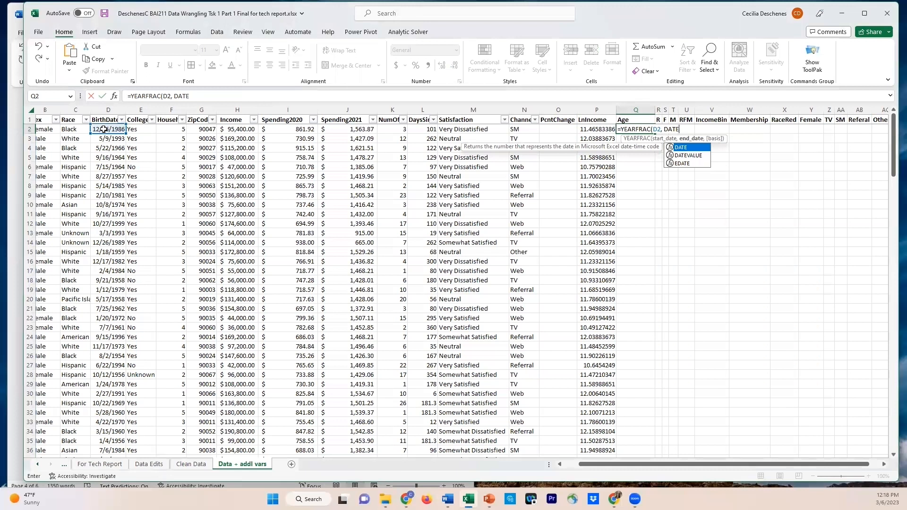
text(()
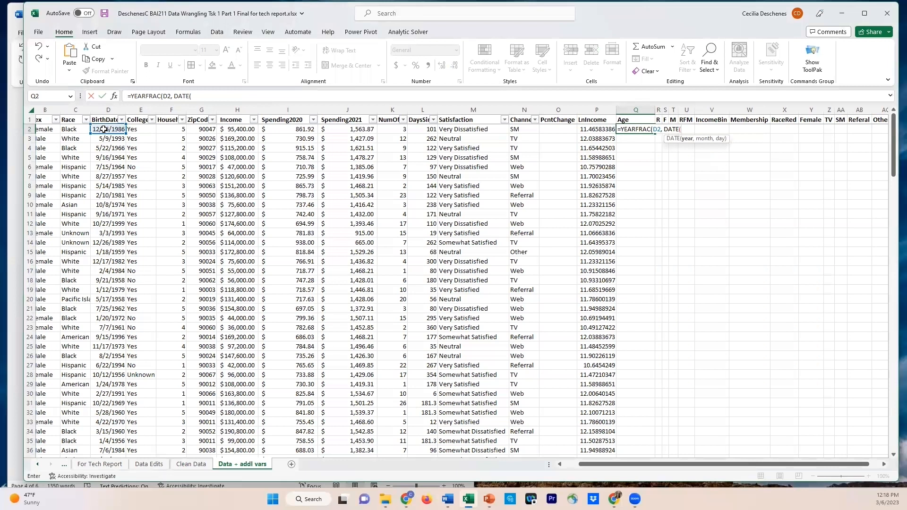
text(2022,1, 1))
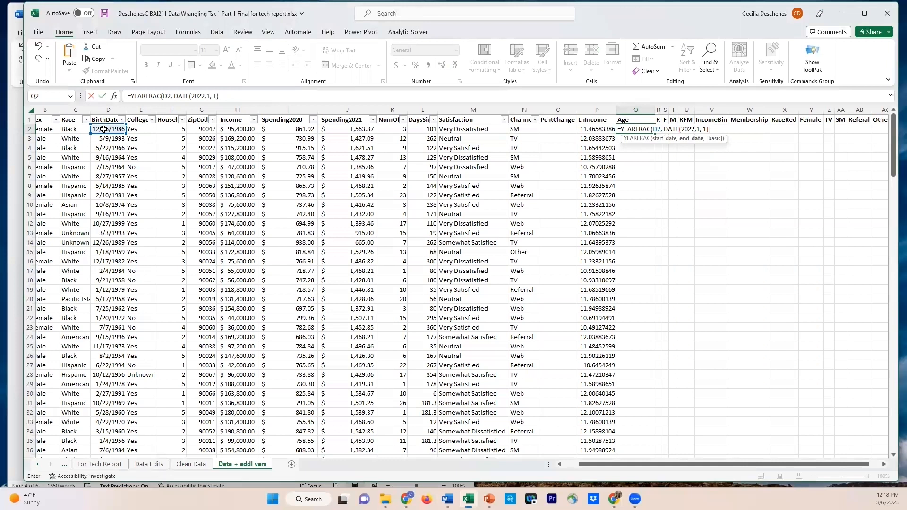
text())
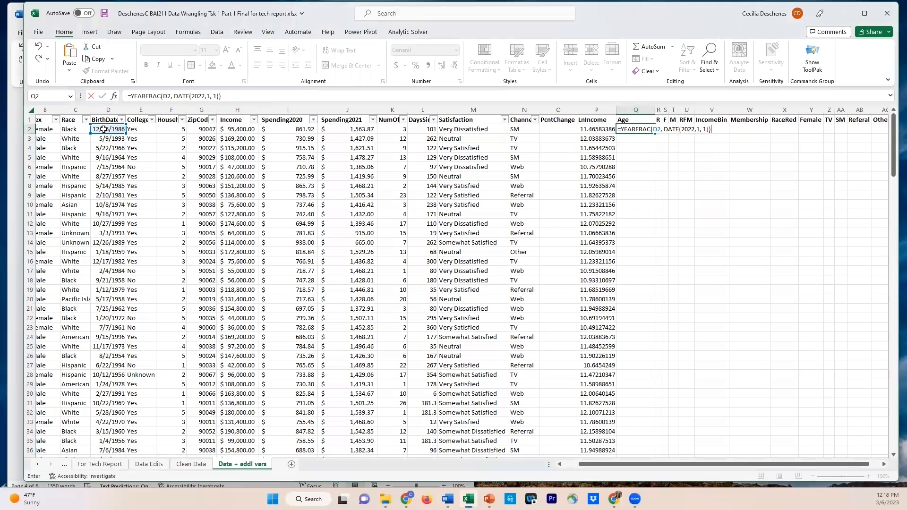
key(Return)
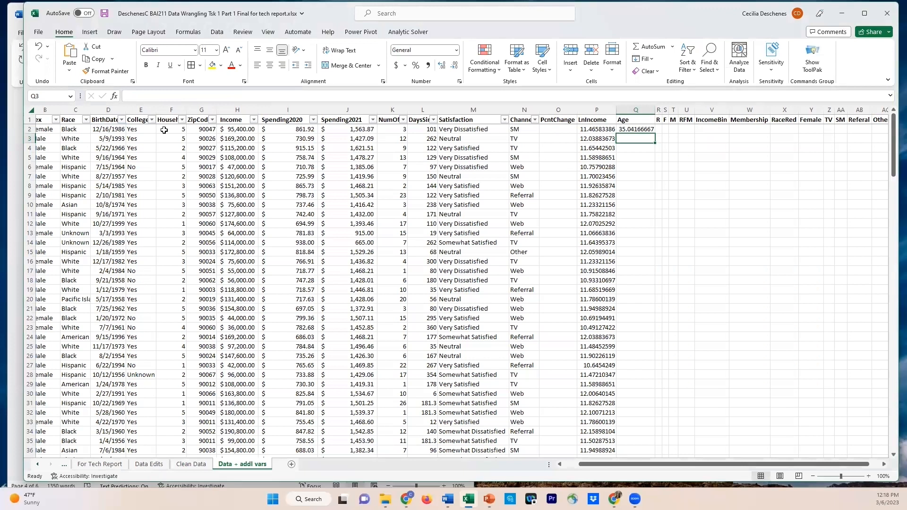
Wrap the YEARFRAC formula in cell Q2 in INT( ) to get whole years and fill it down the Age column for all records
click(636, 129)
drag(656, 109, 673, 108)
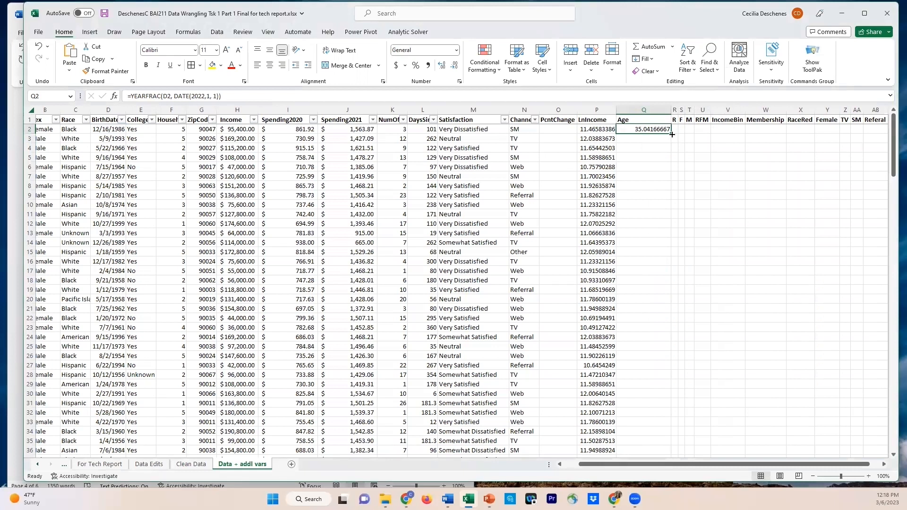
click(133, 96)
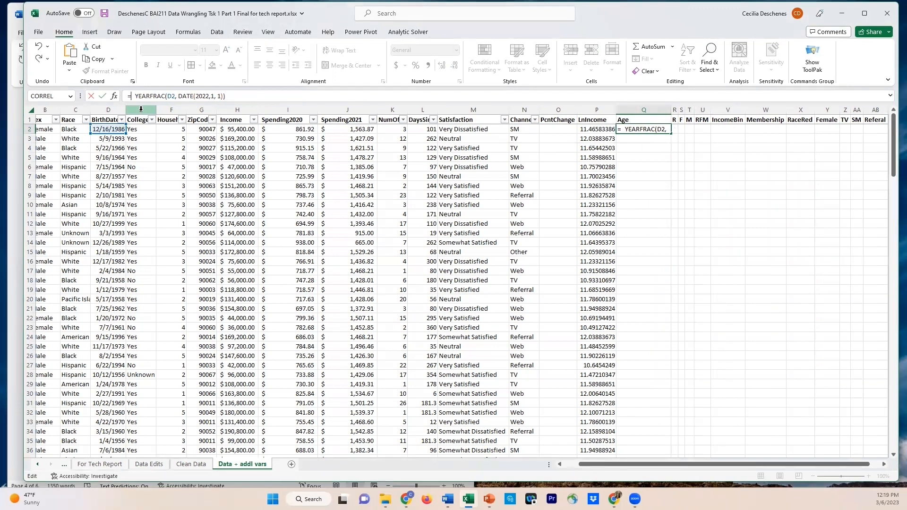
text(INT()
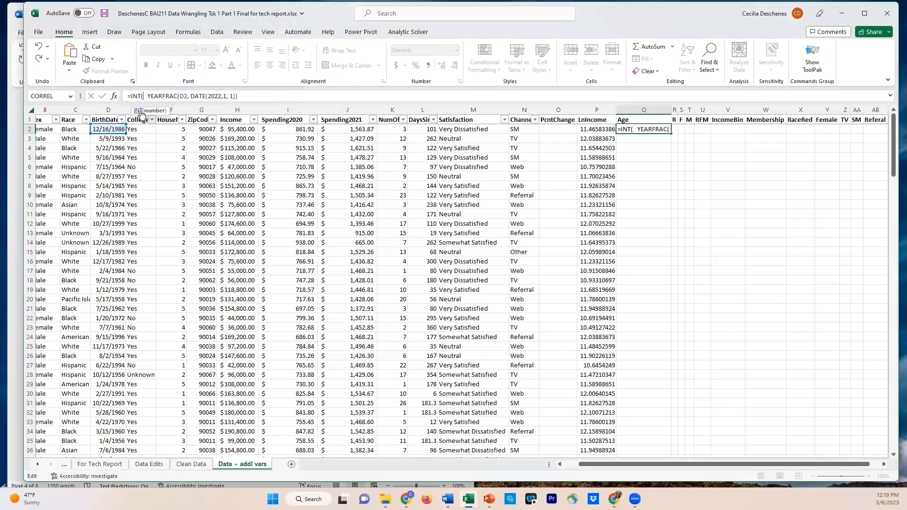
click(257, 94)
text())
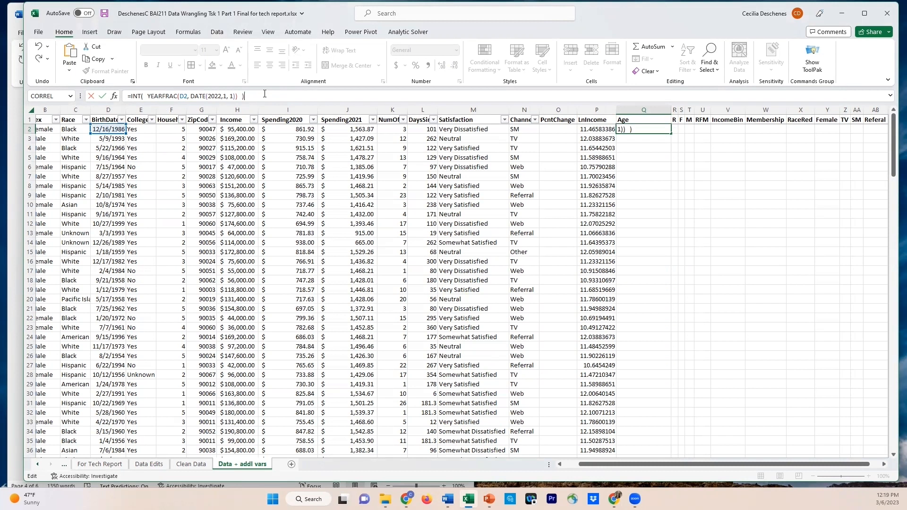
key(Return)
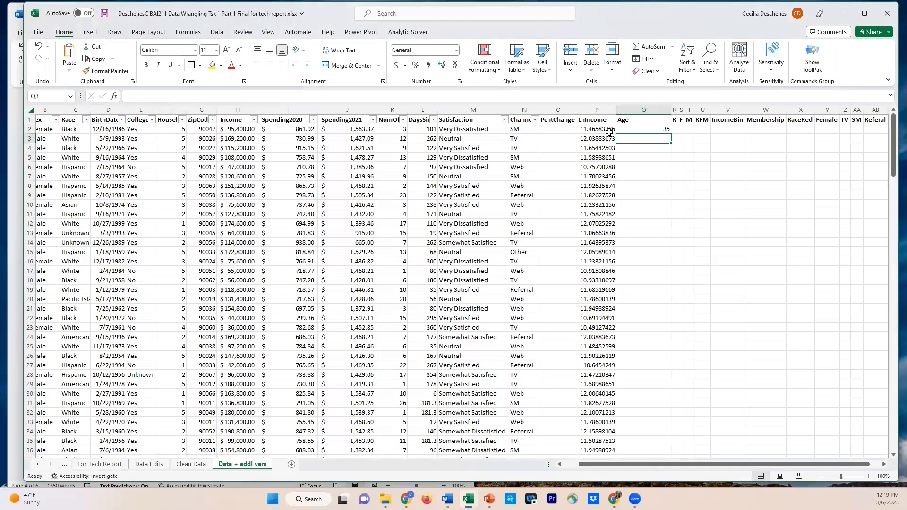
click(644, 129)
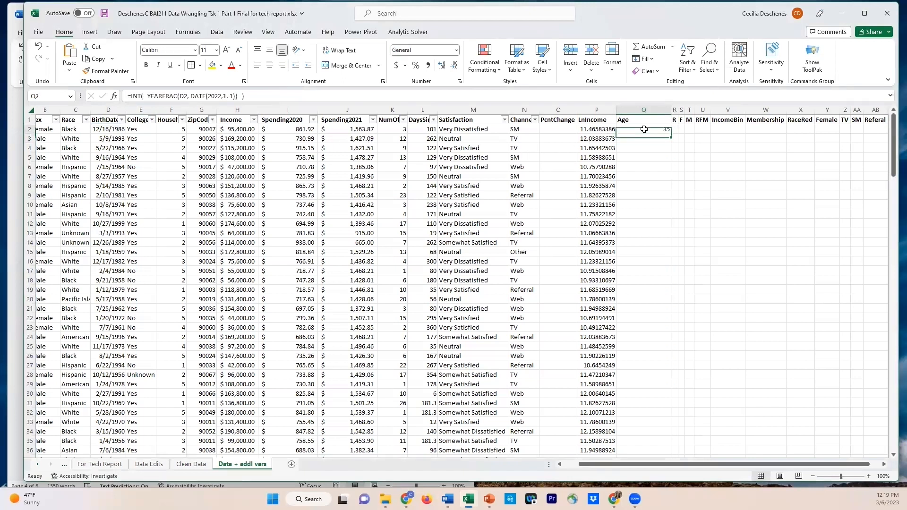
double_click(671, 134)
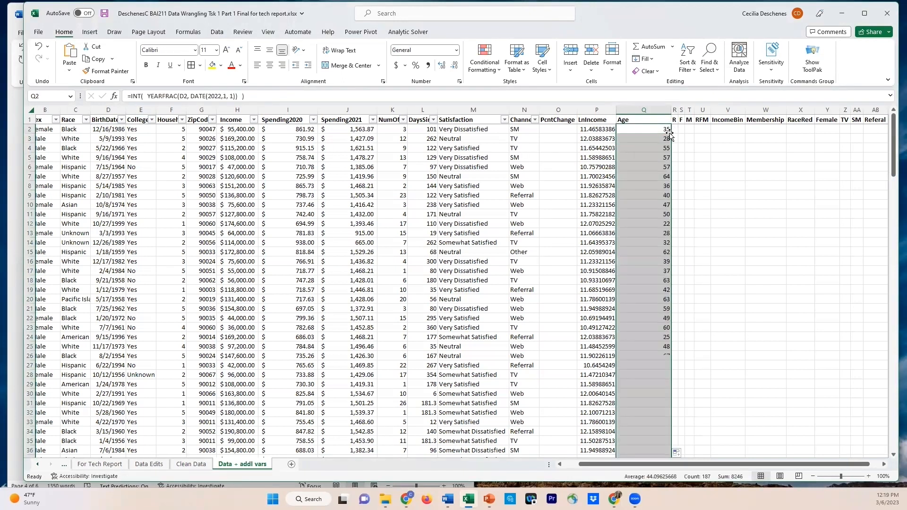
Center and narrow the Age column, and slightly widen the R, F and M columns
click(655, 106)
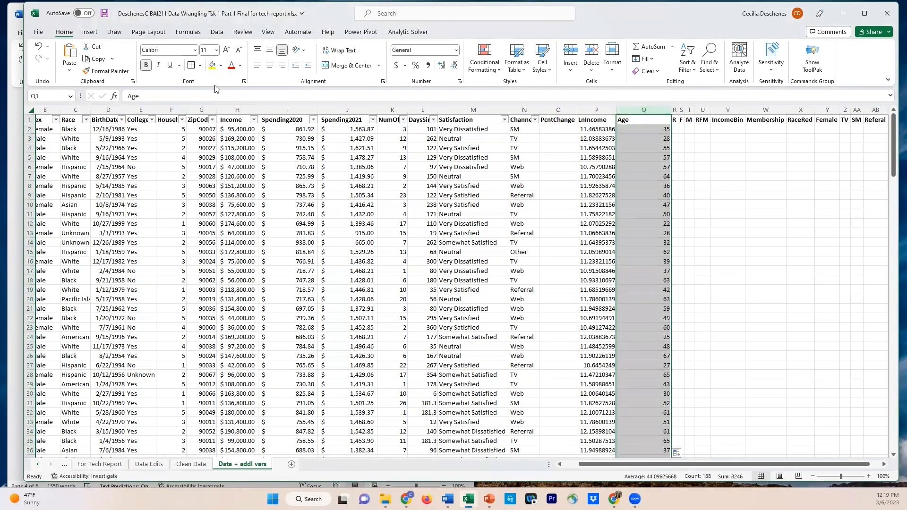
click(270, 66)
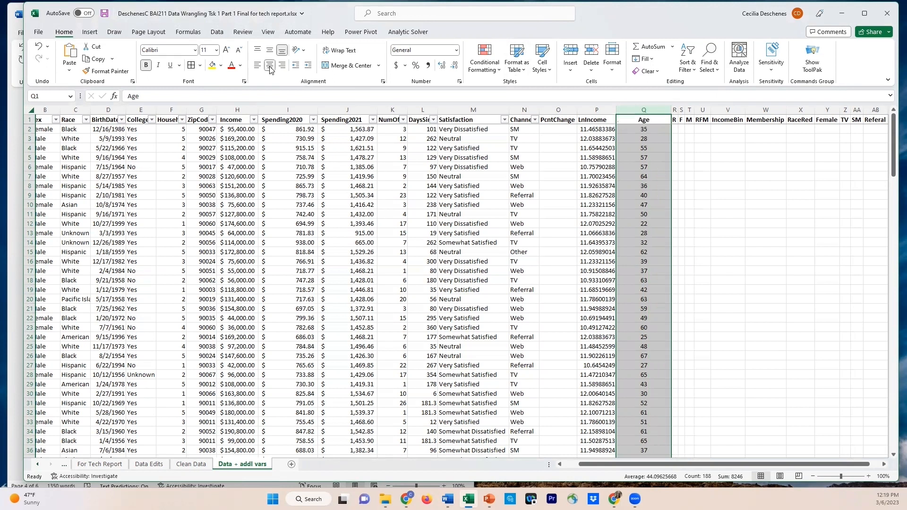
drag(669, 110, 656, 110)
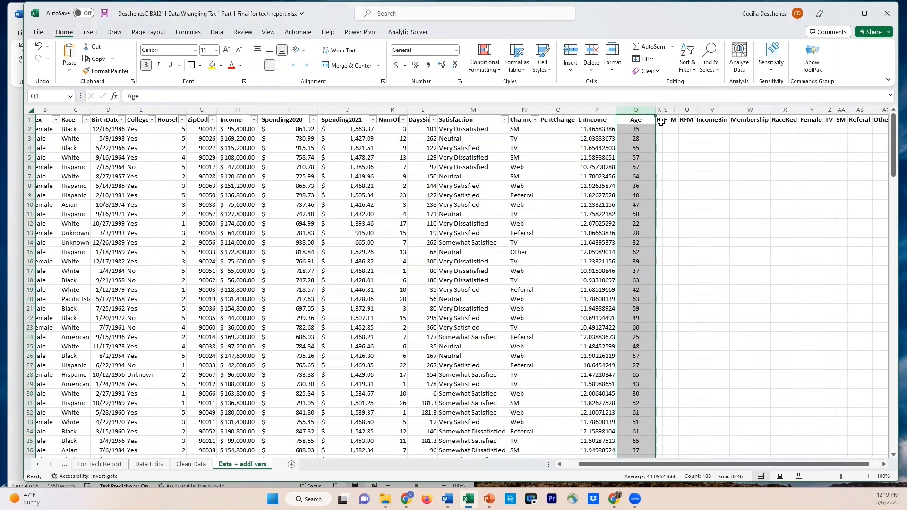
click(666, 120)
mouse_move(663, 110)
mouse_down()
mouse_move(696, 110)
mouse_move(670, 110)
mouse_up()
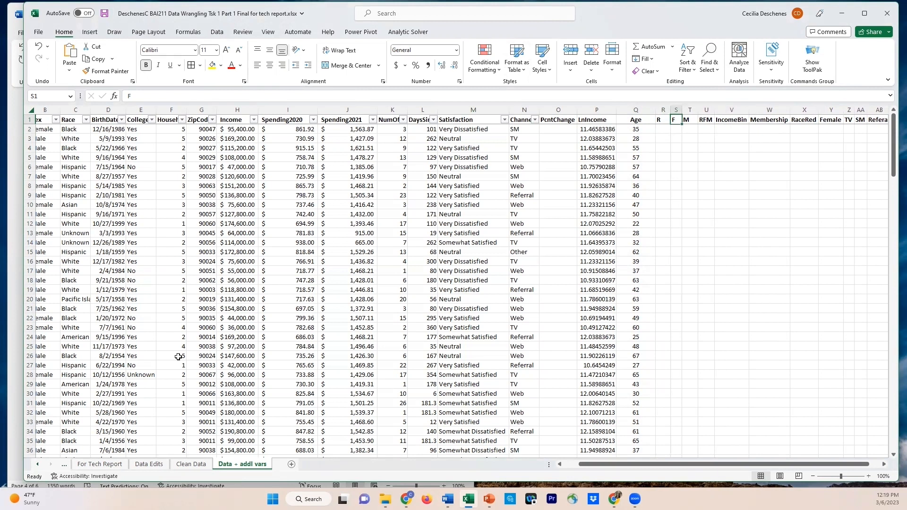
Check the quintile variable definitions in the Word report, and add a new worksheet named "add var calcs" to the workbook
key(alt+Tab)
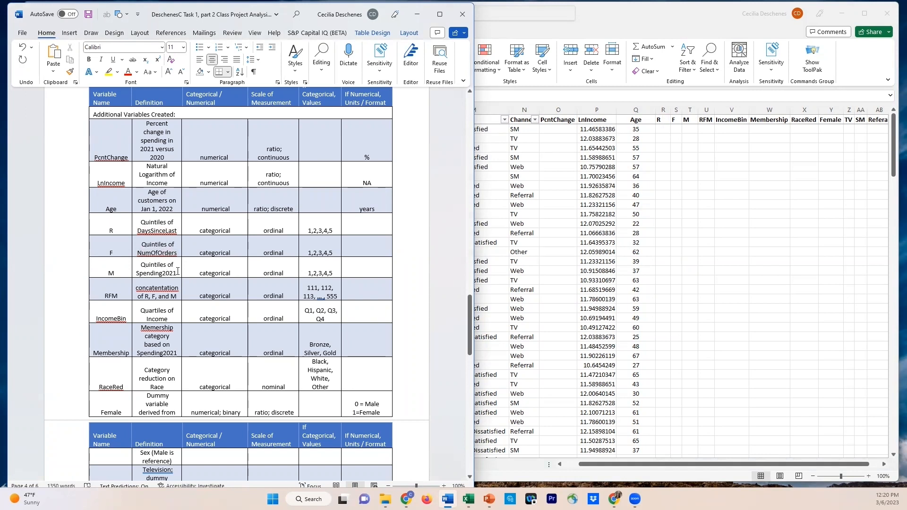
click(580, 475)
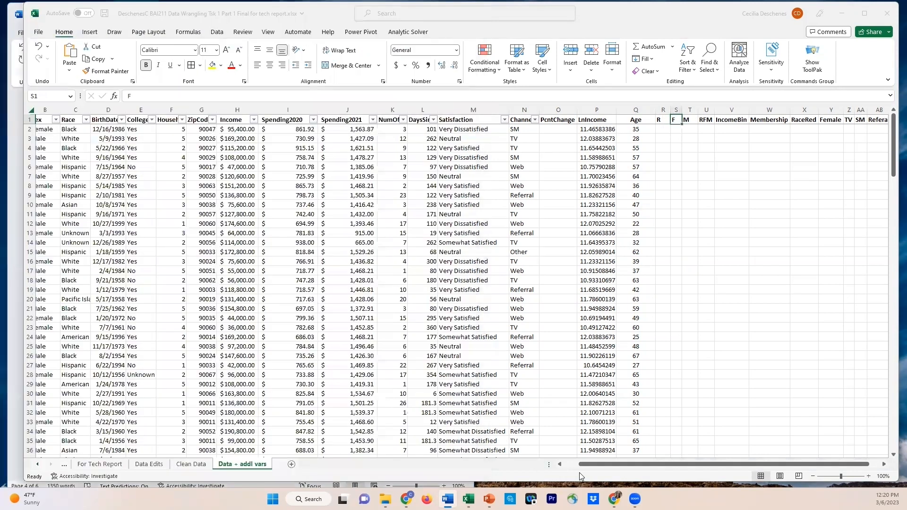
click(291, 467)
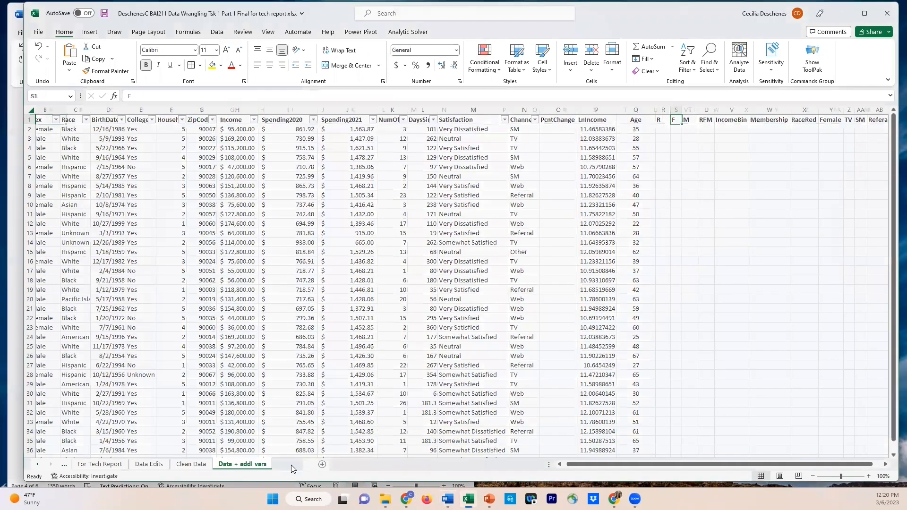
right_click(291, 468)
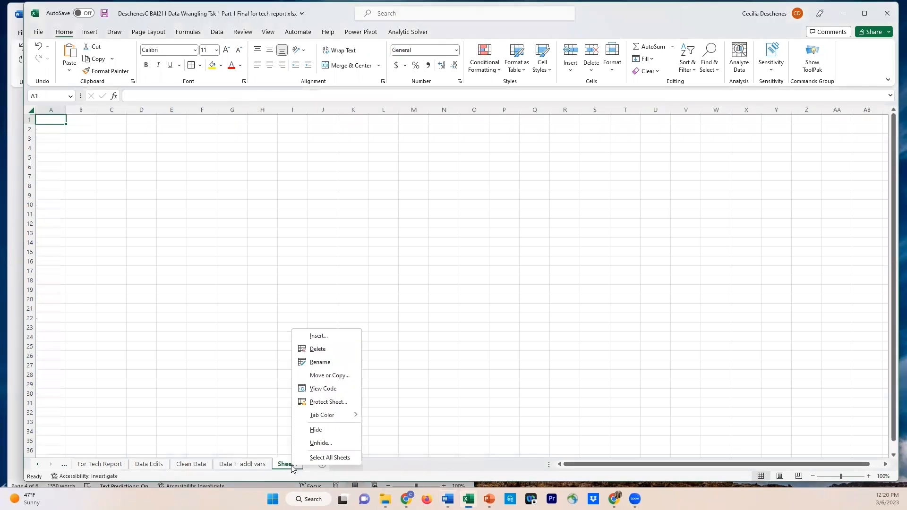
click(320, 362)
text(add var cals)
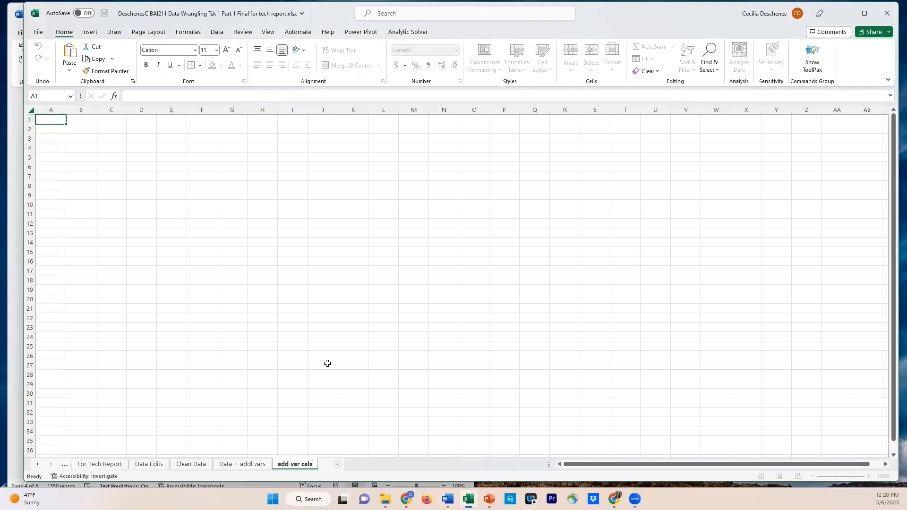
key(BackSpace)
text(cs)
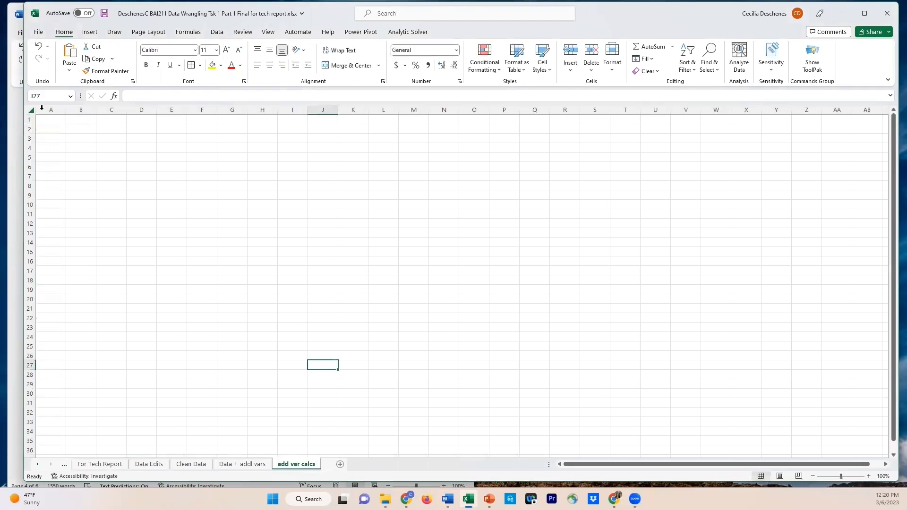
key(ctrl+Home)
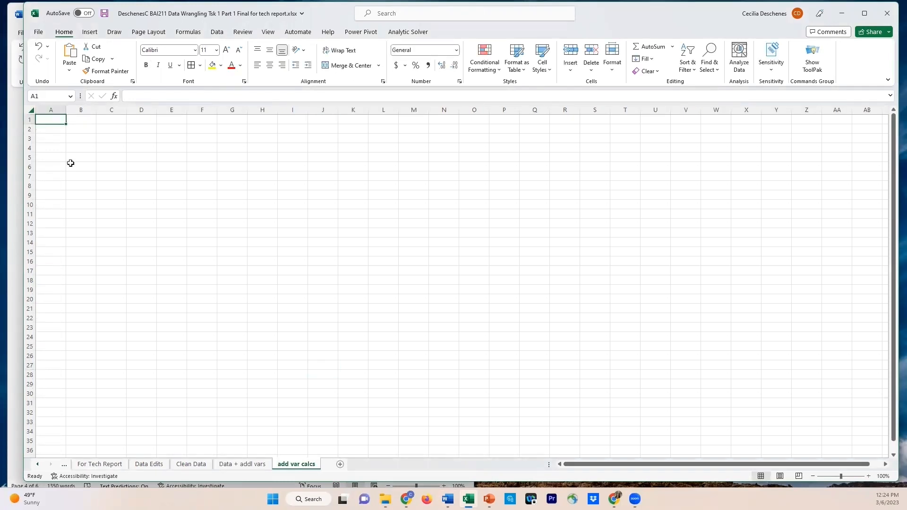
Enter the note "This worksheet contains lookup tables used to create new variables in the data." in cell A1
text(This worksheet contains lookup bables used to create new)
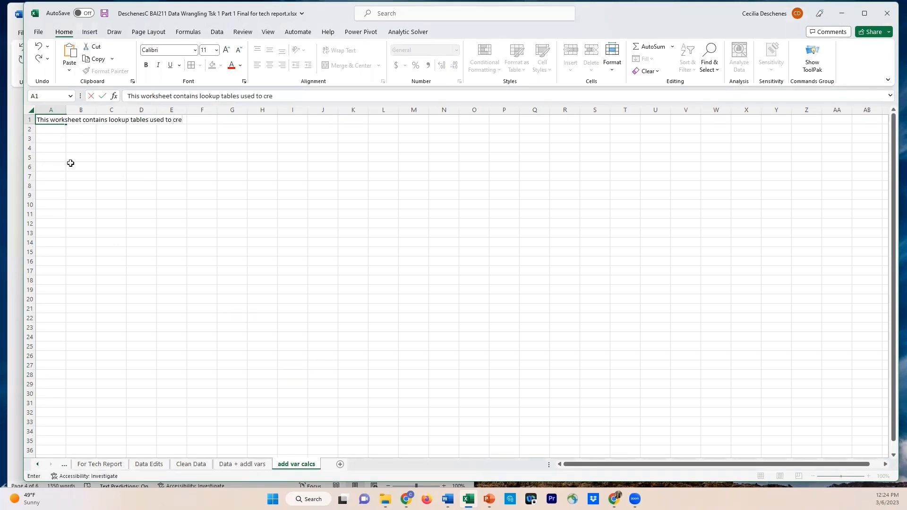
text( variables in the data.)
key(Return)
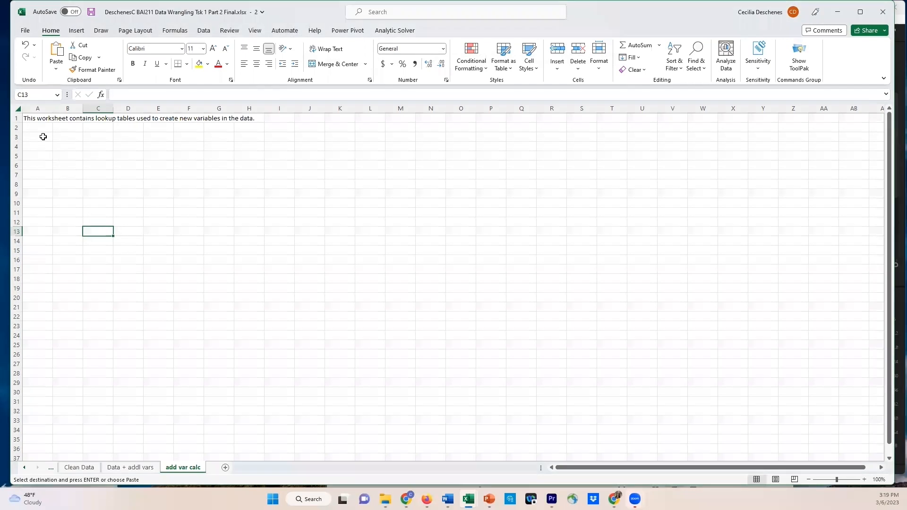
Enter the table title "The quintiles of Recency (based on DaysSinceLast)" in cell A3 of the add var calc sheet
click(43, 137)
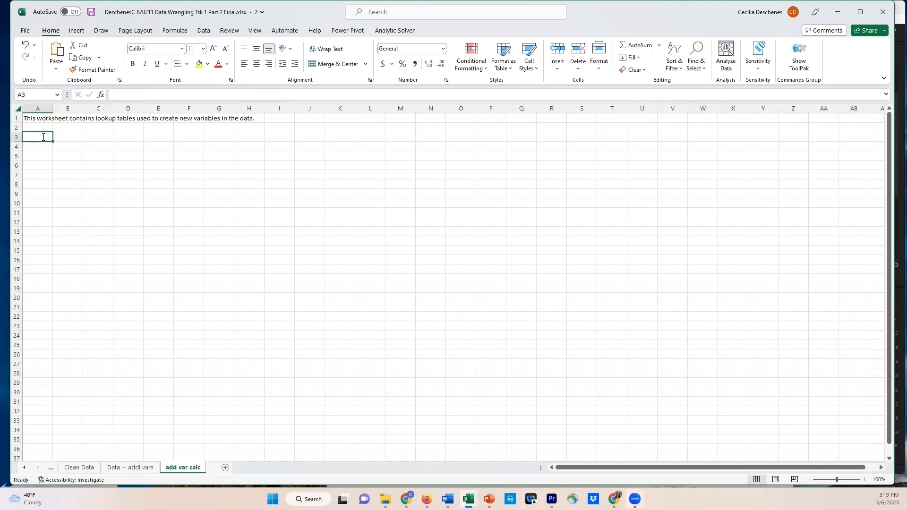
text(The quintiles)
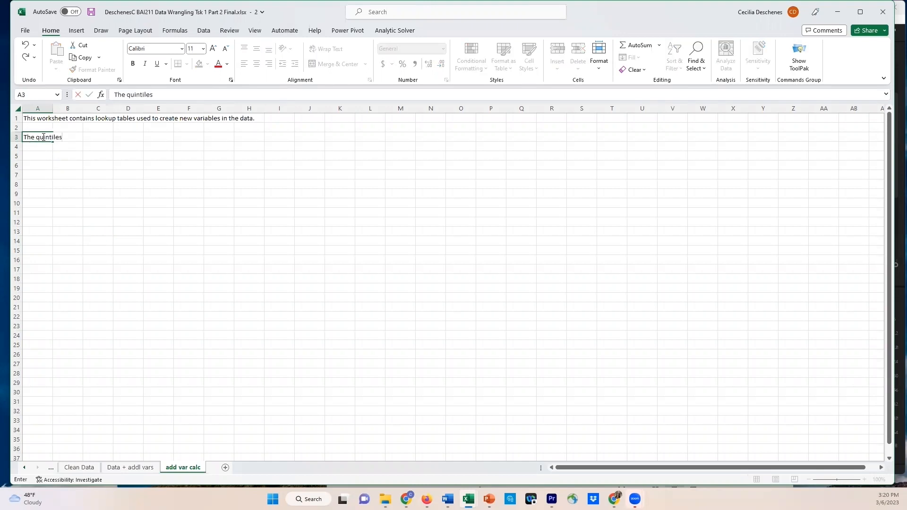
text( of Recency  (based on Days)
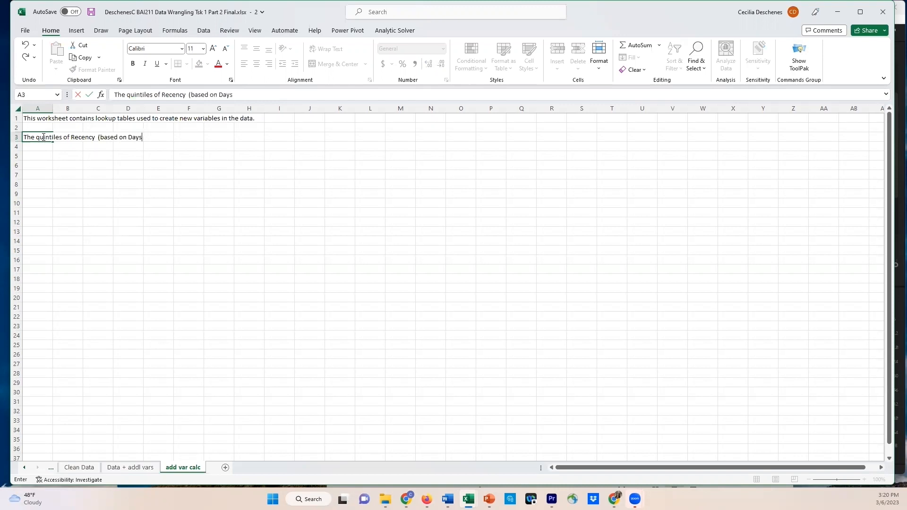
text(SinceLast)
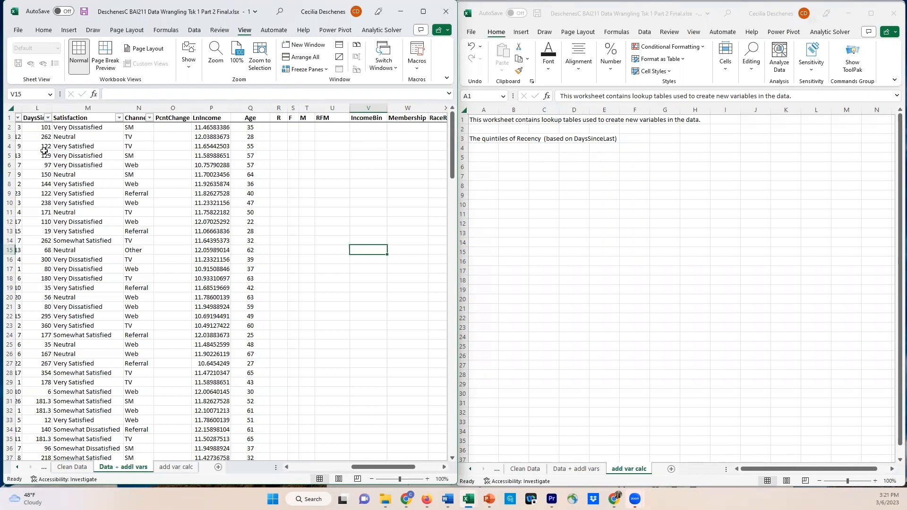
Slightly widen the DaysSinceLast column on the "Data + addl vars" sheet
drag(363, 471, 362, 471)
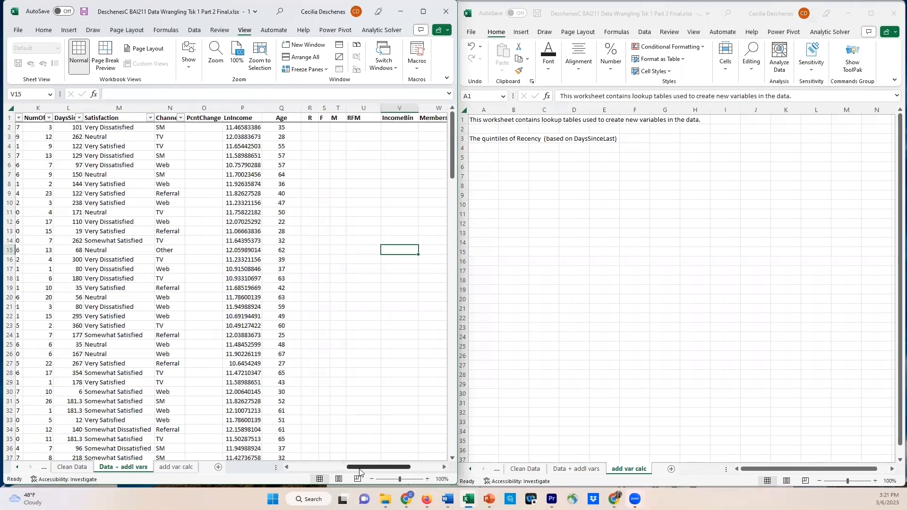
drag(84, 110, 89, 111)
click(72, 130)
Insert a new column before the R variable on the data sheet and head it "Recency"
drag(354, 470, 362, 470)
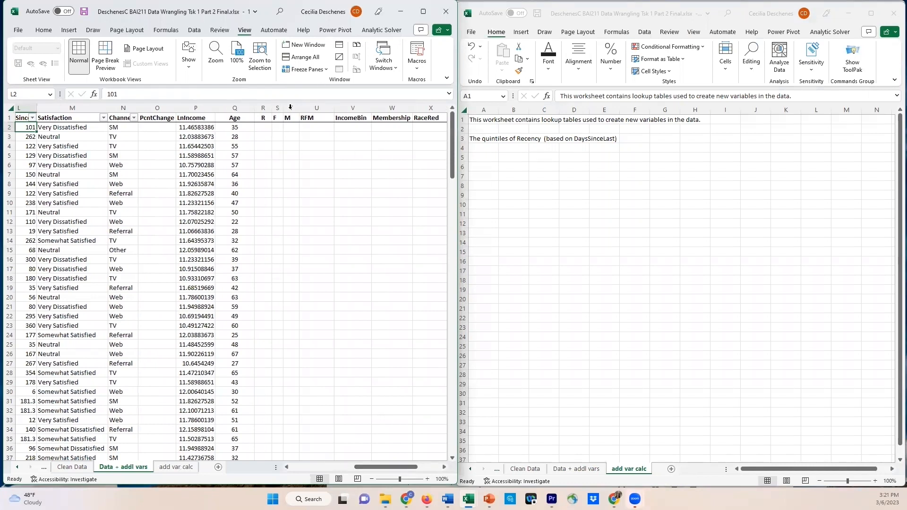
click(266, 107)
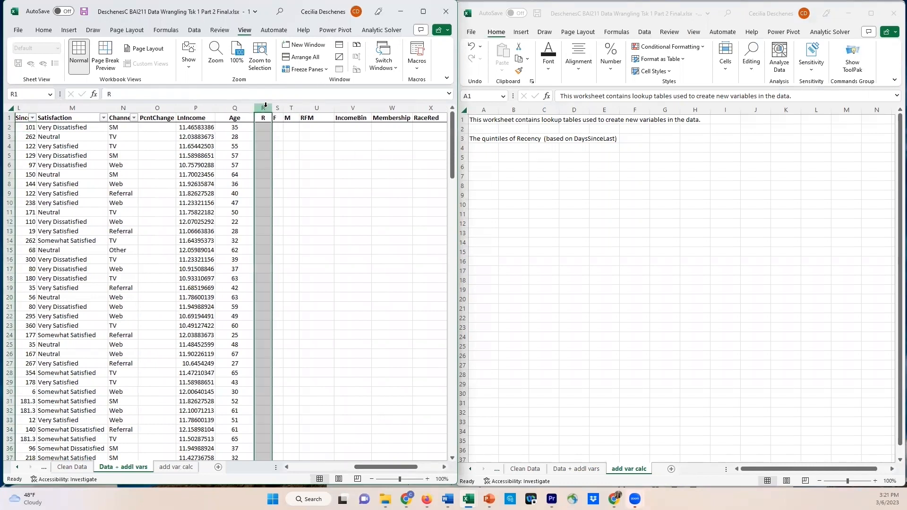
right_click(265, 108)
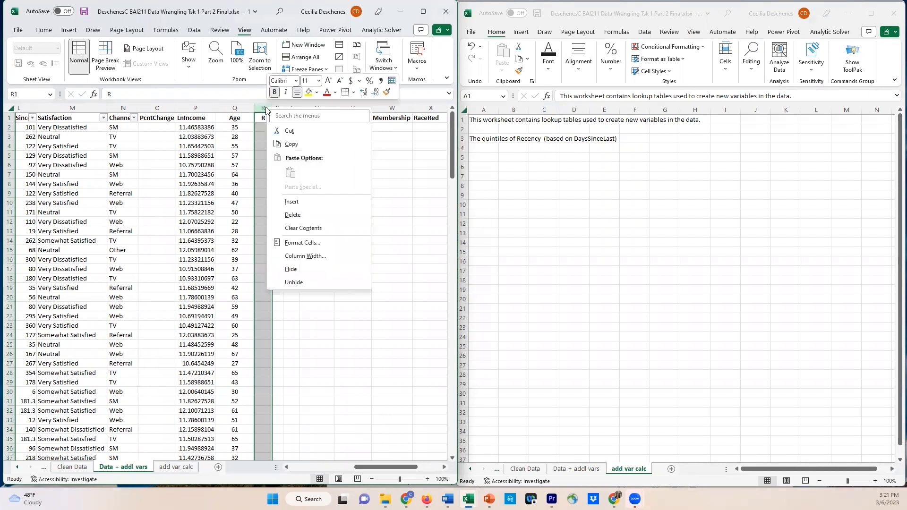
click(291, 203)
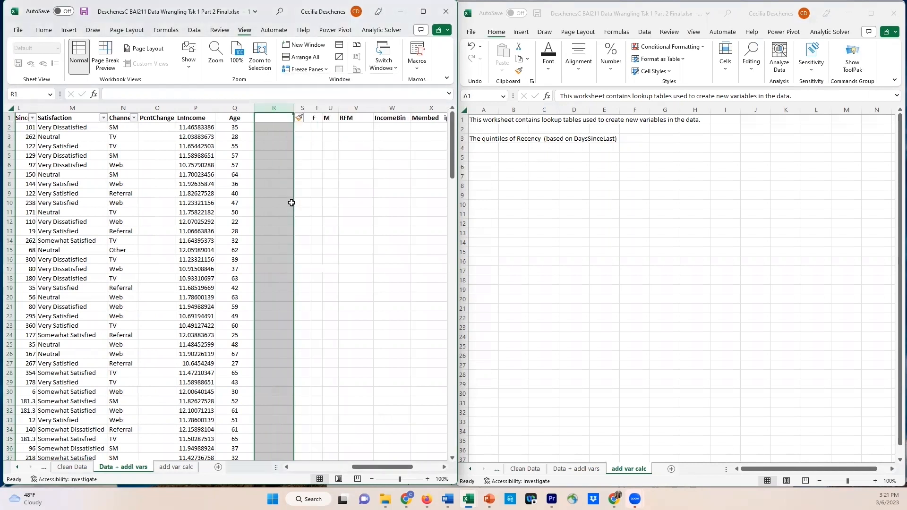
click(272, 120)
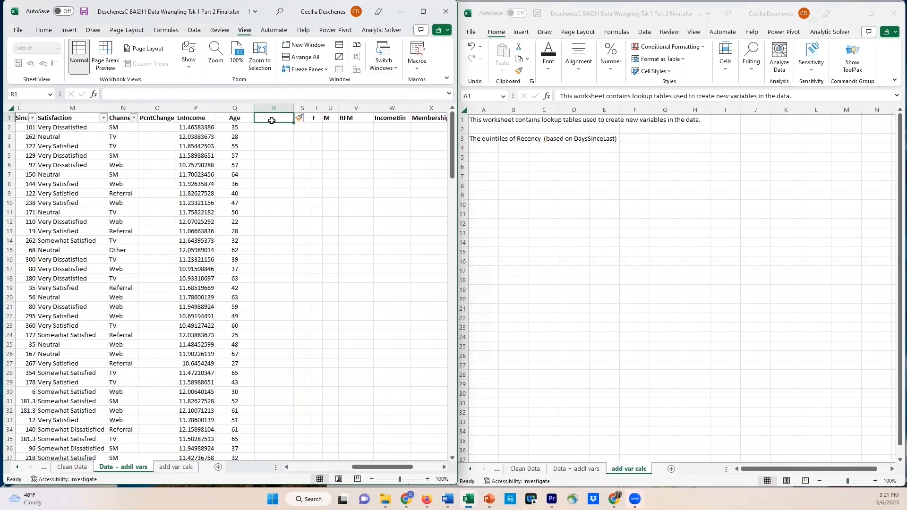
text(Re)
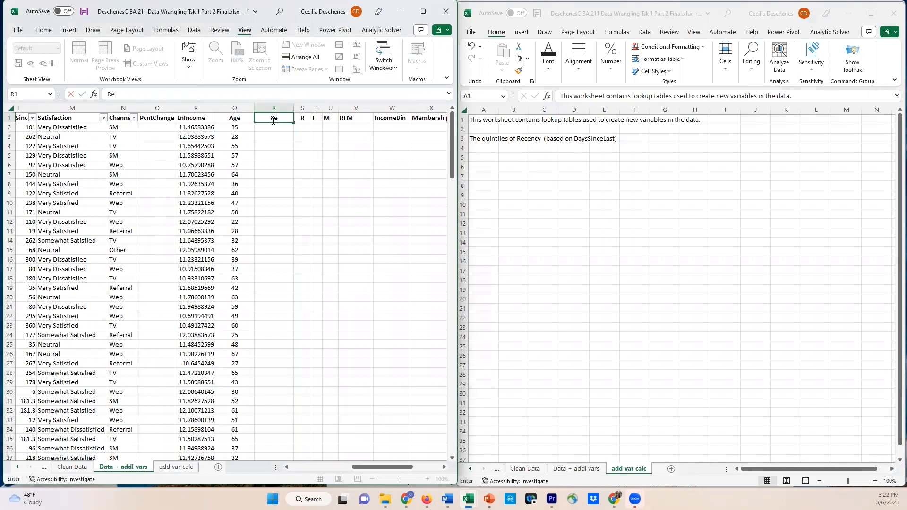
text(cency)
key(Return)
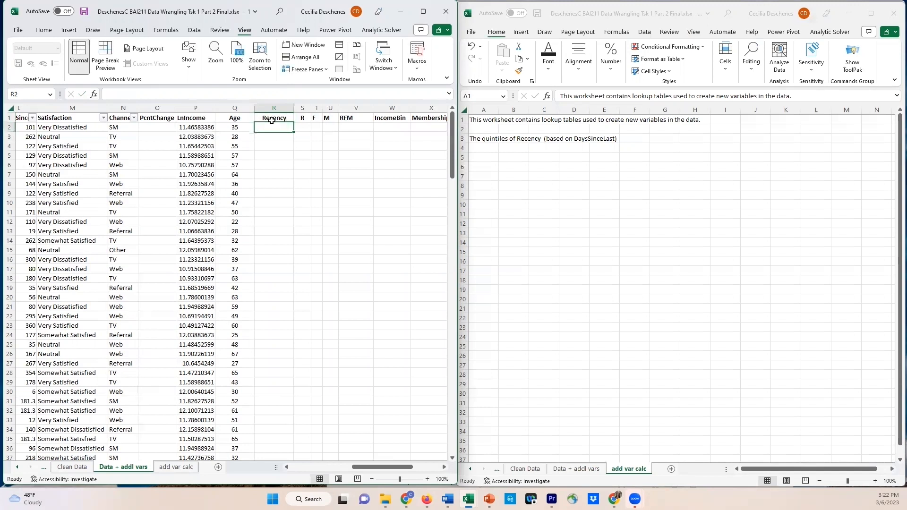
Enter the formula =-1*L2 in cell R2 to compute Recency as the negative of DaysSinceLast
text(=)
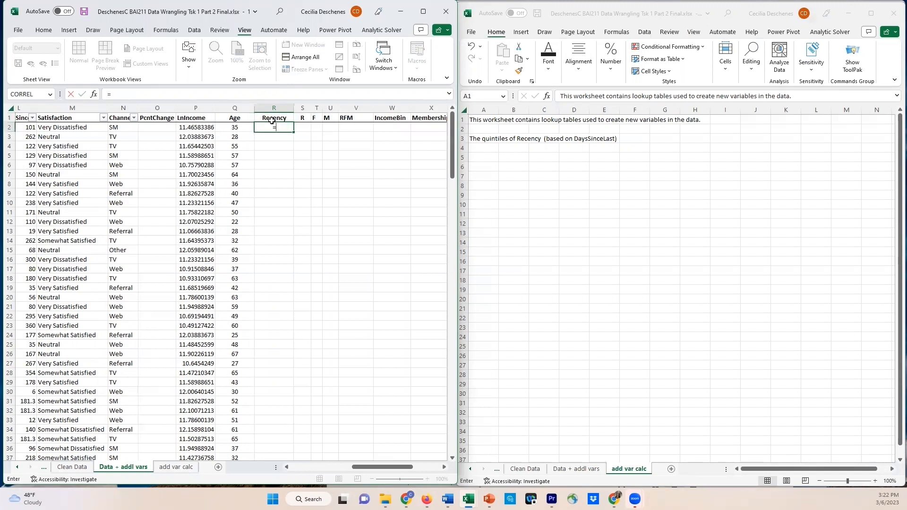
text(-1*)
key(Left)
key(Left)
key(Left)
key(Left)
key(Left)
key(Left)
key(Left)
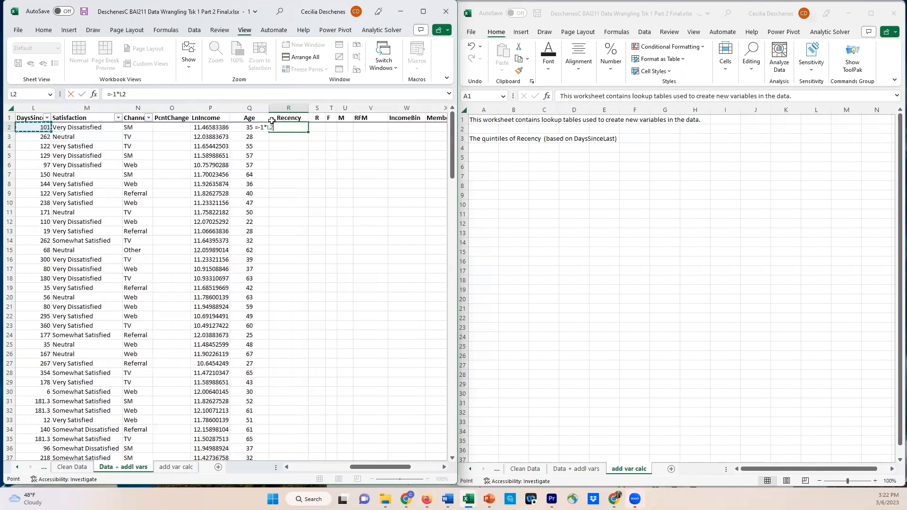
key(Right)
key(Return)
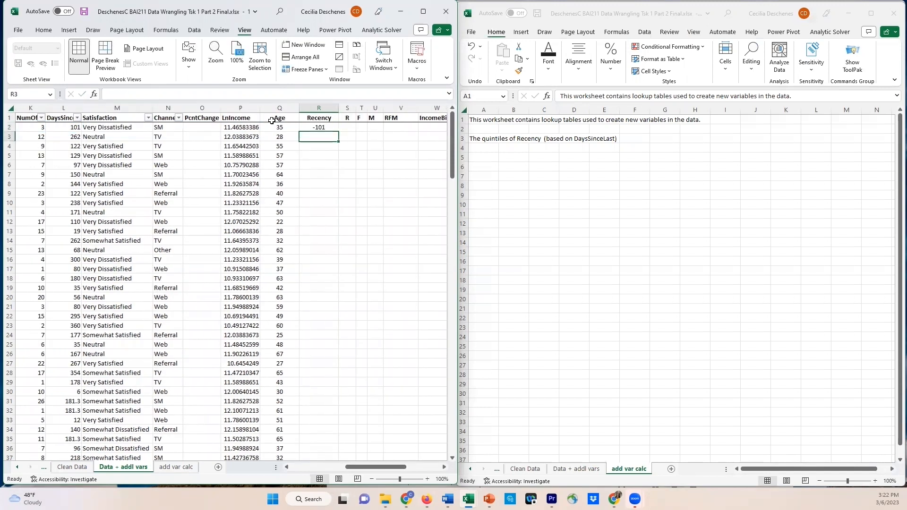
Fill the Recency formula from R2 down for all records and check the filled column
click(328, 129)
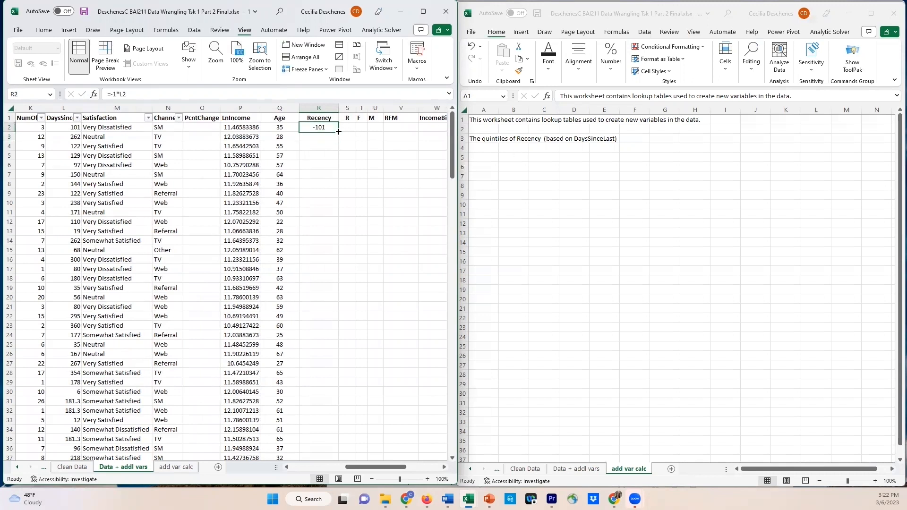
double_click(338, 132)
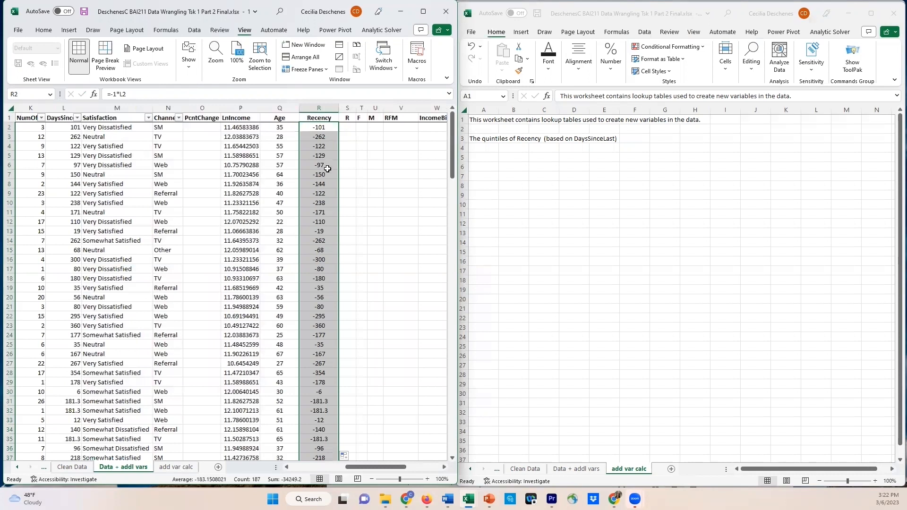
scroll(328, 174, down, 3)
scroll(328, 174, down, 17)
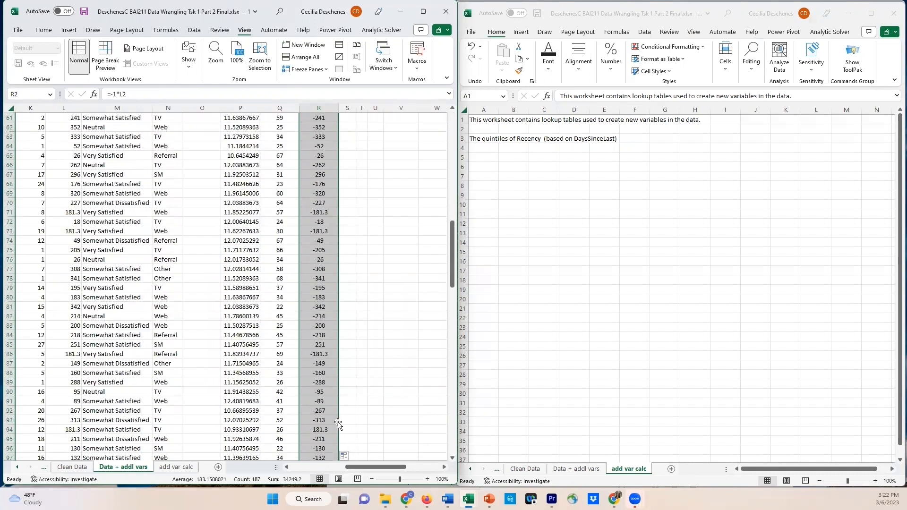
scroll(332, 414, down, 3)
scroll(332, 413, down, 19)
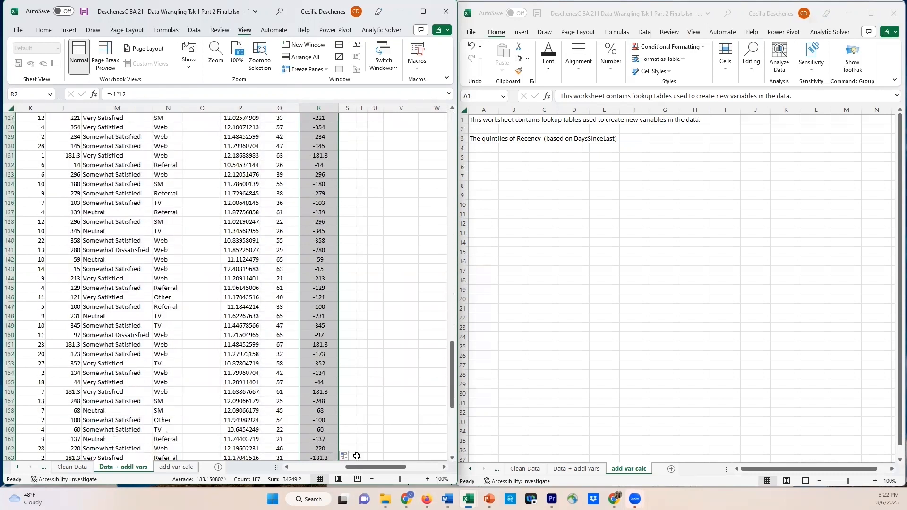
drag(362, 470, 374, 470)
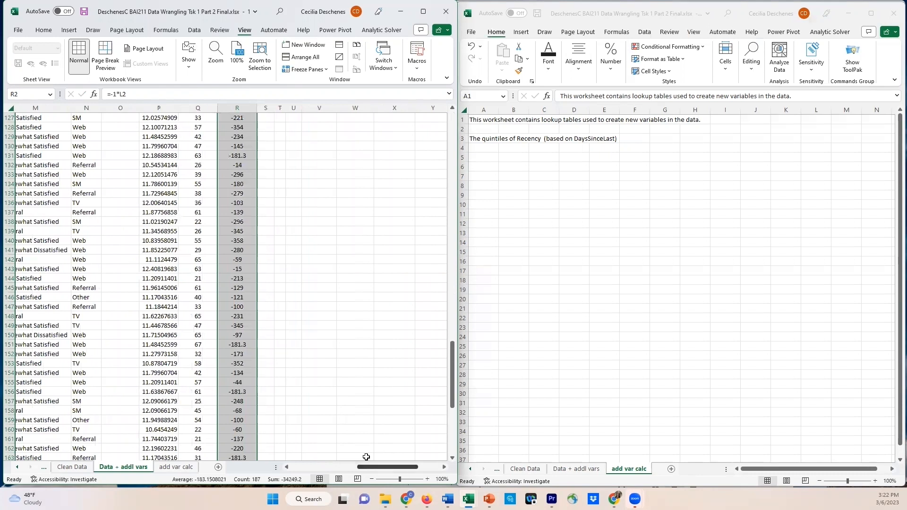
drag(454, 363, 497, 126)
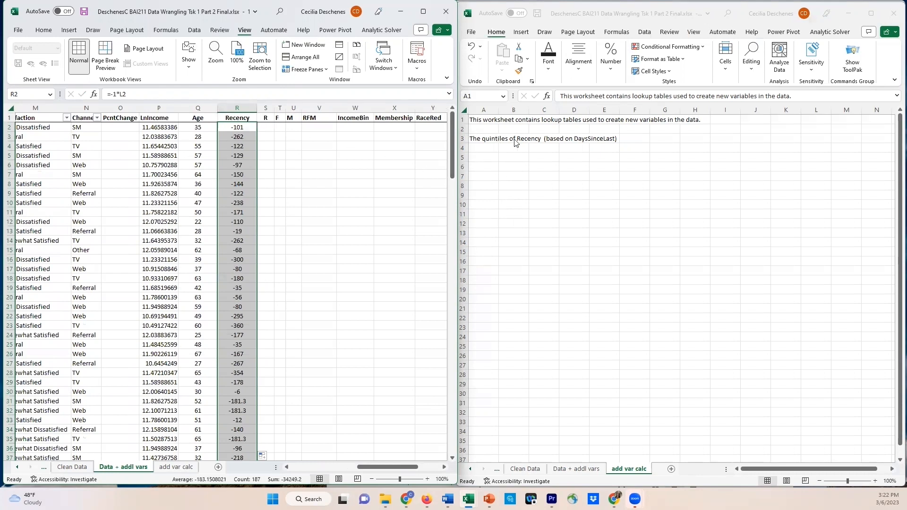
Enter the heading "Quintiles" in A5 of the add var calc sheet and list the numbers 1 to 5 in A6:A10
click(486, 155)
click(487, 155)
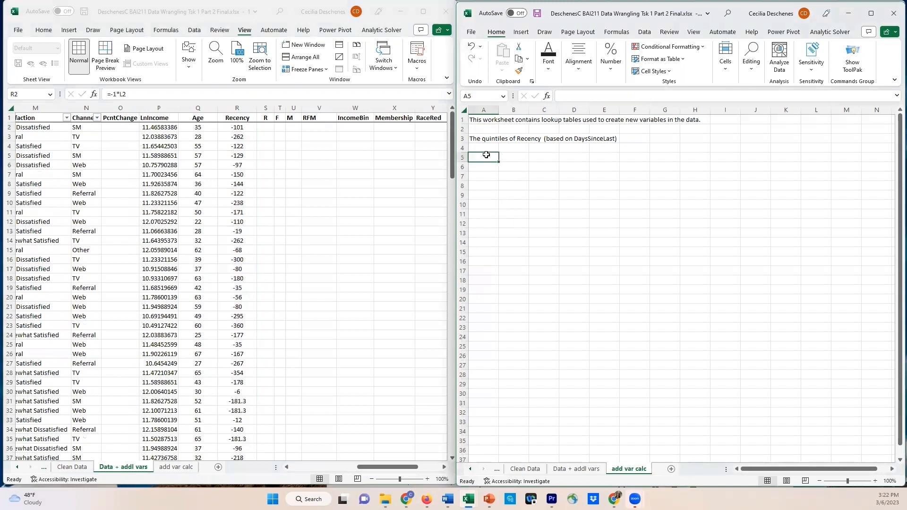
text(Quintiles)
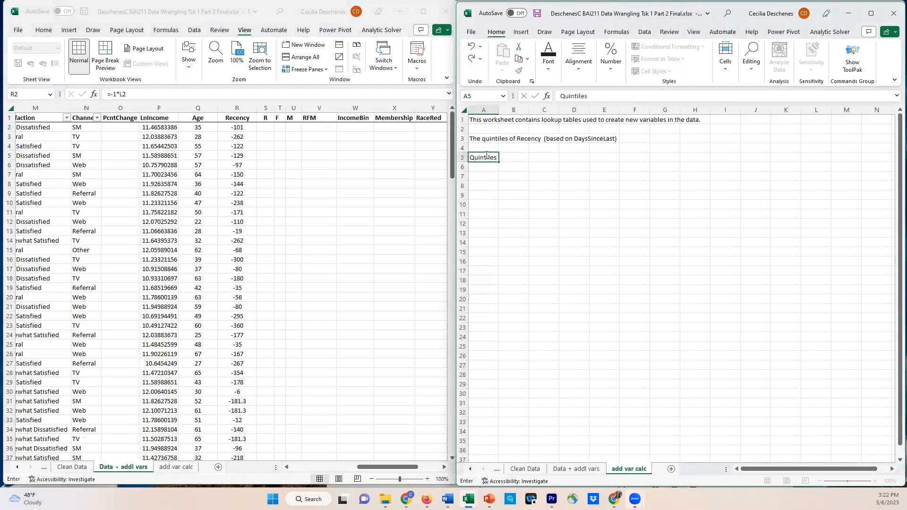
key(Return)
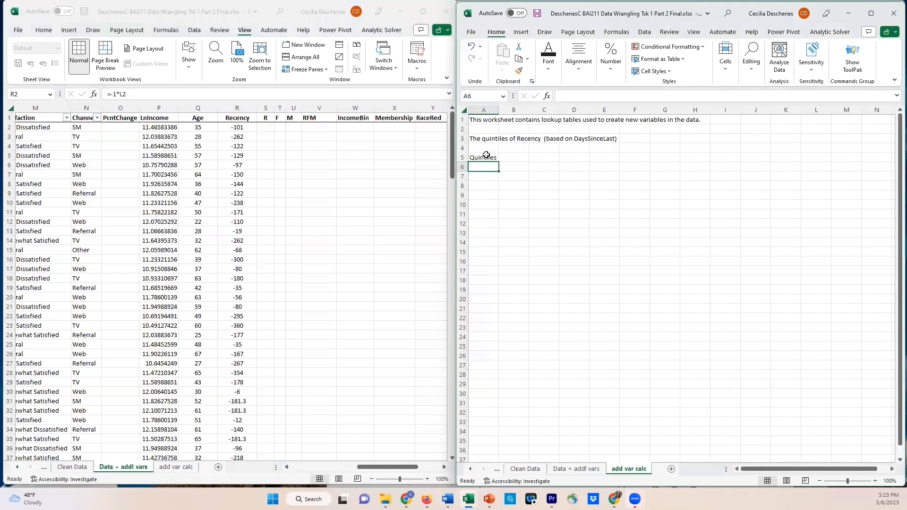
text(1)
key(Return)
text(2)
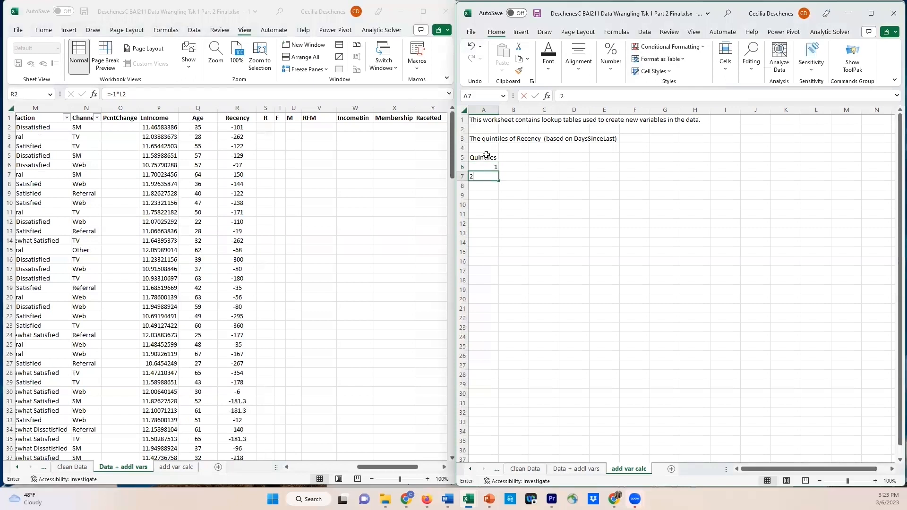
key(Return)
text(3)
key(Return)
text(4)
key(Return)
text(5)
key(Return)
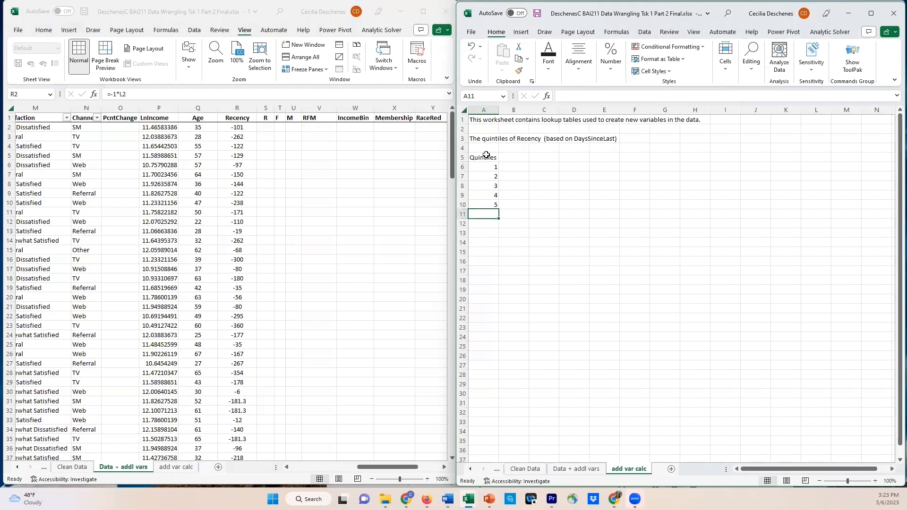
Add the headings "Bin min" in B5 and "Bin max" in C5 of the Recency lookup table
click(518, 157)
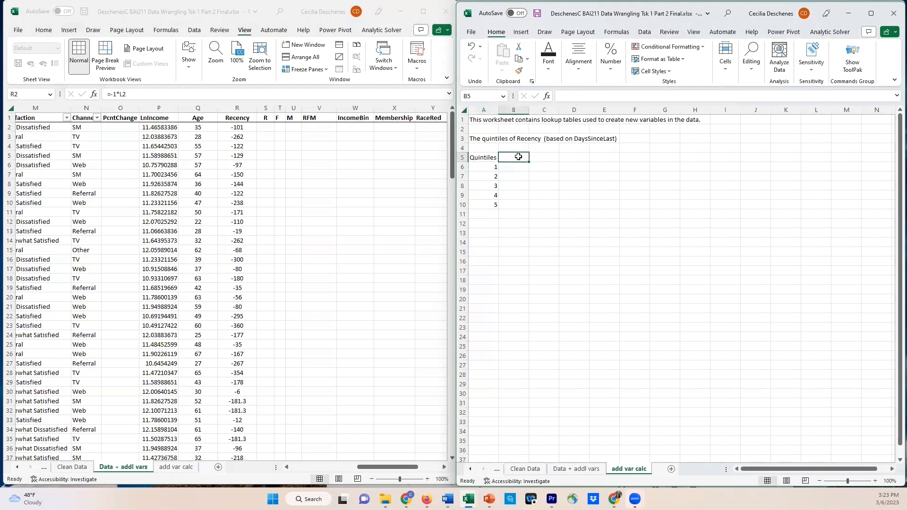
text(Bin)
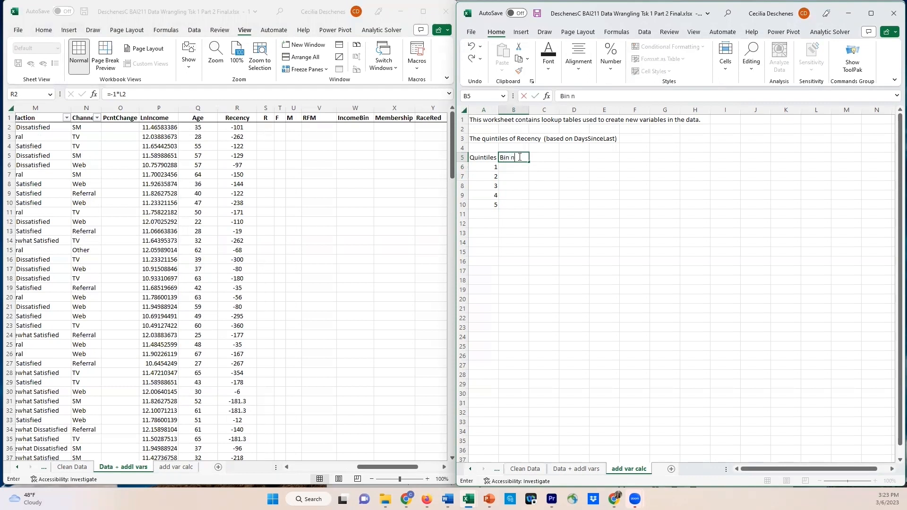
text( n)
key(BackSpace)
text(m)
key(Tab)
text(Bin ma)
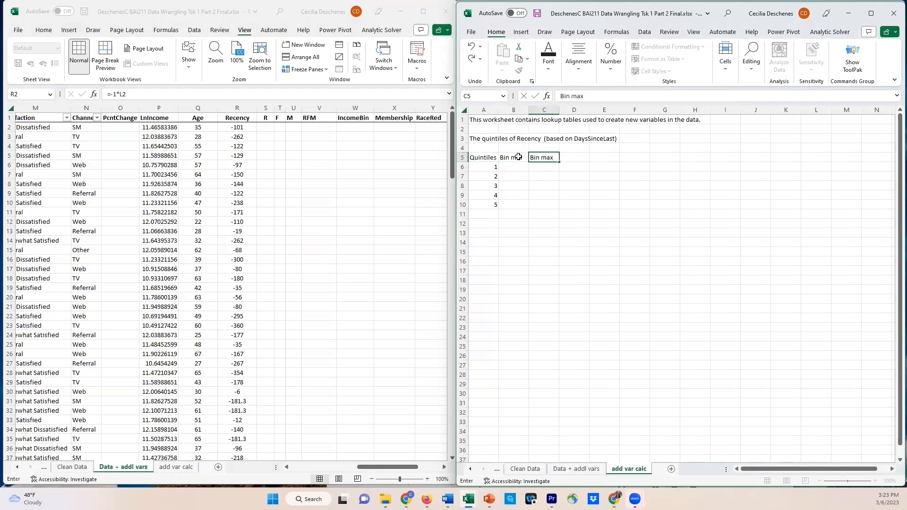
text(x)
click(526, 167)
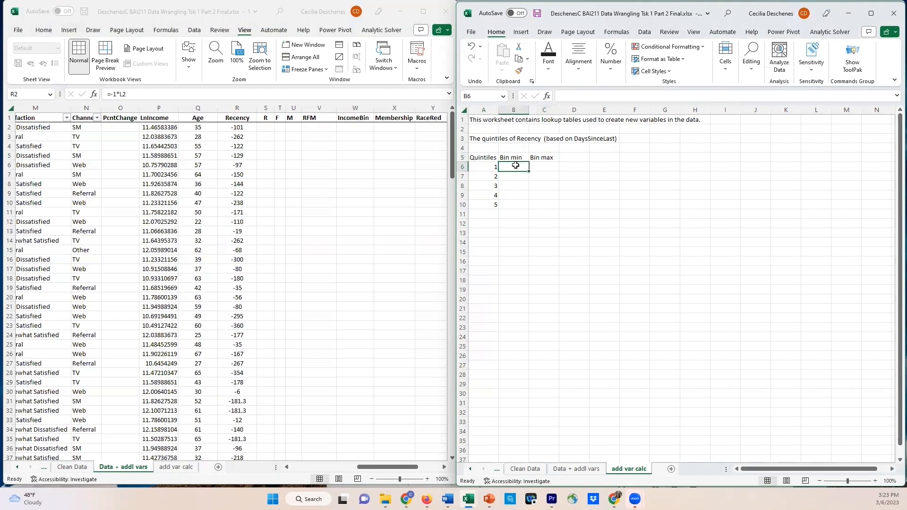
Enter =PERCENTILE.INC('Data + addl vars'!R:R,0.2) in C6 as the Bin max of the first Recency quintile
click(543, 167)
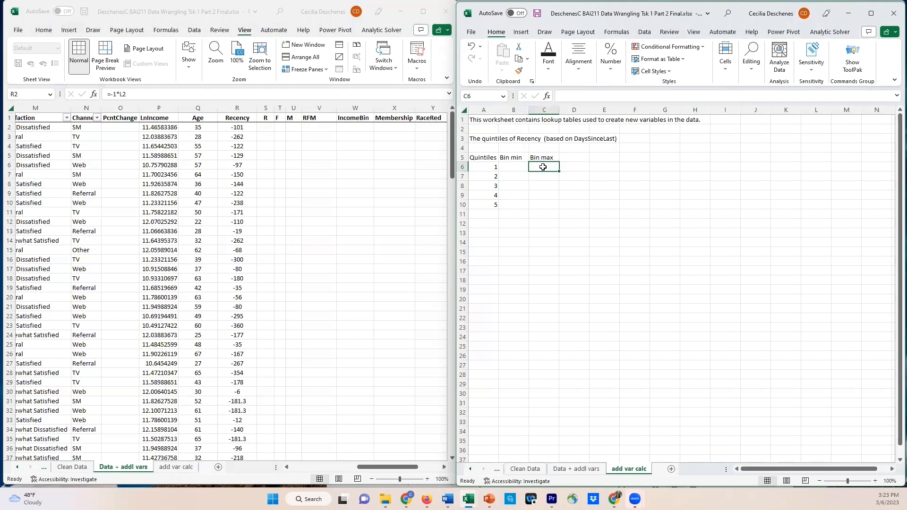
text(=percen)
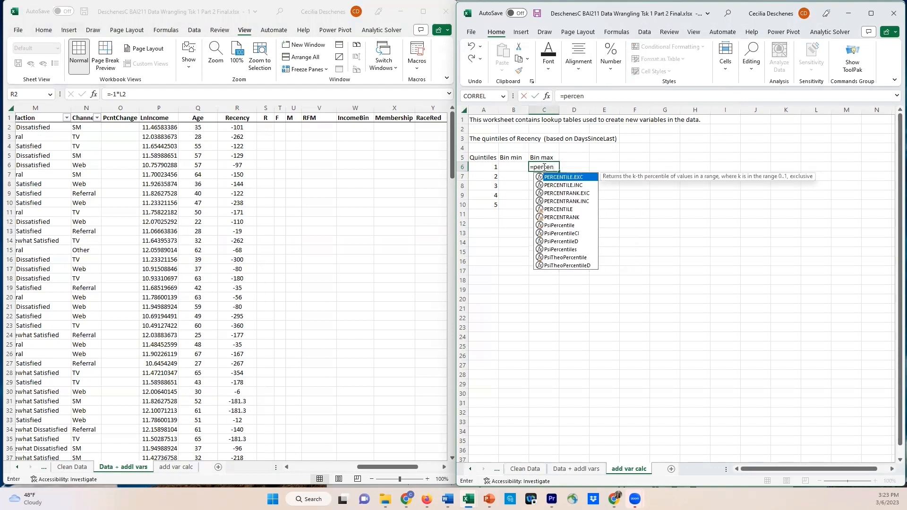
key(Down)
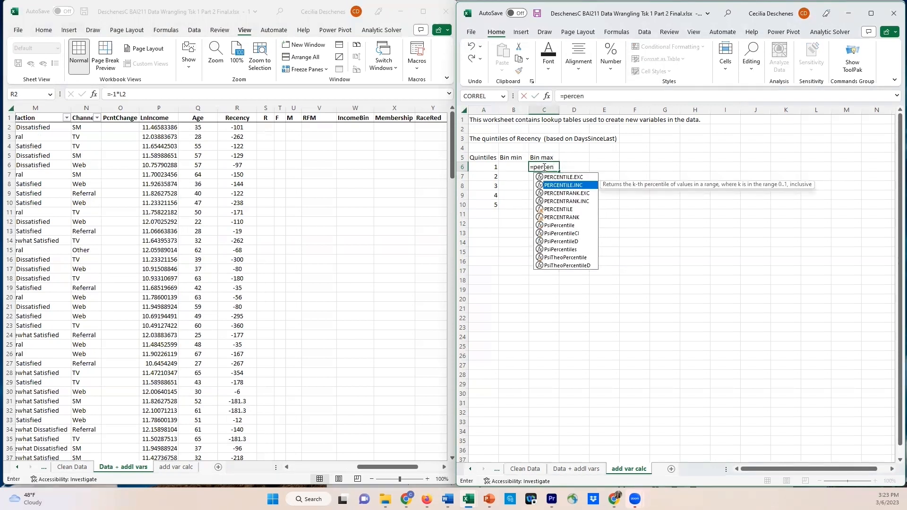
text(n)
key(Tab)
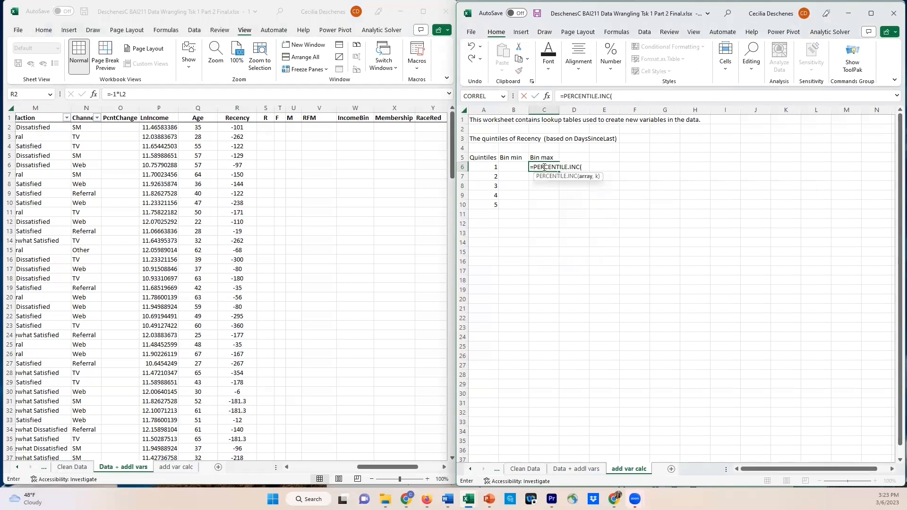
click(234, 106)
click(233, 106)
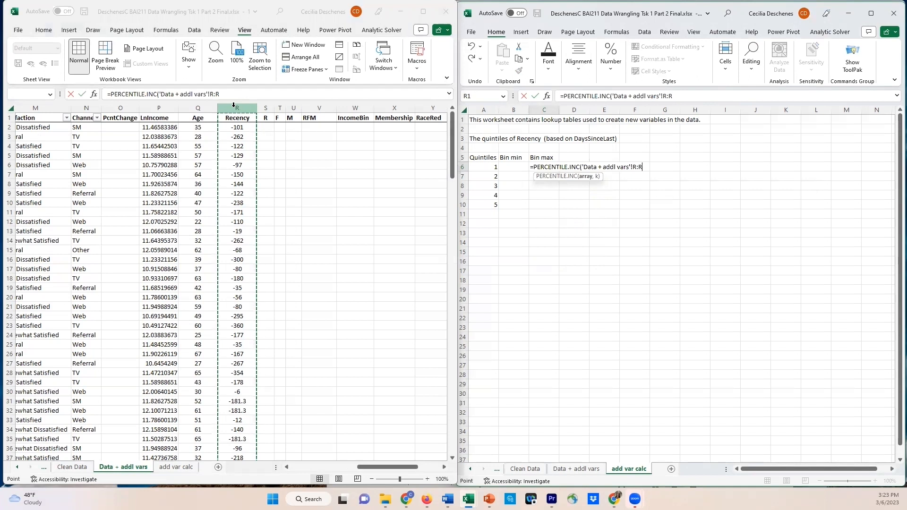
text(,0.2)
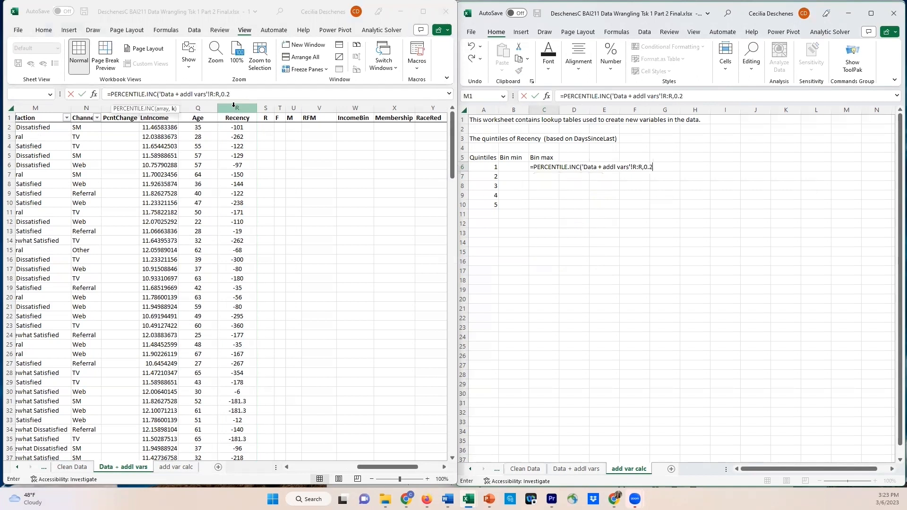
text())
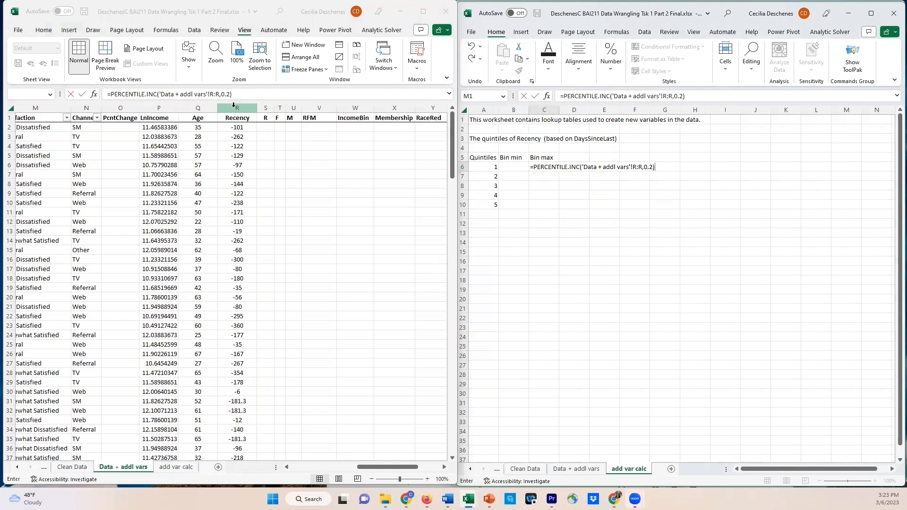
key(Return)
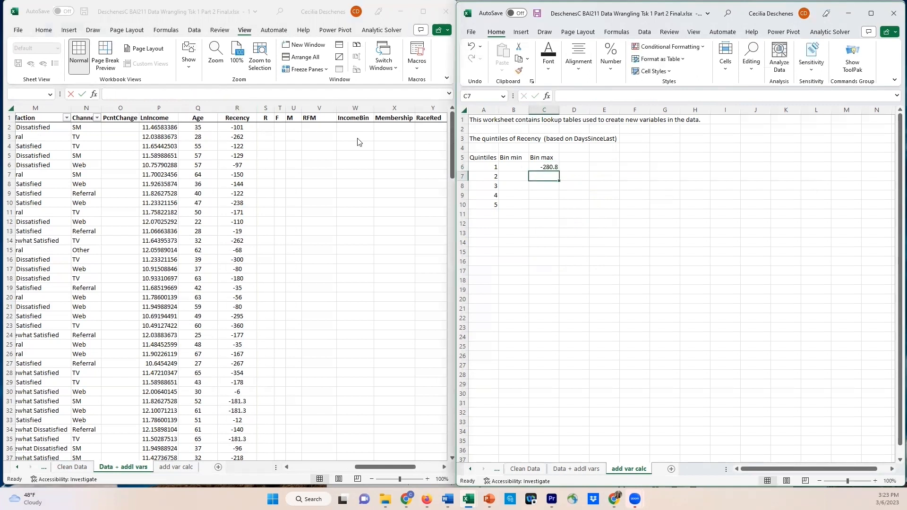
Wrap the C6 percentile formula in ROUND with 0 decimal digits and fill it down to C10
click(546, 167)
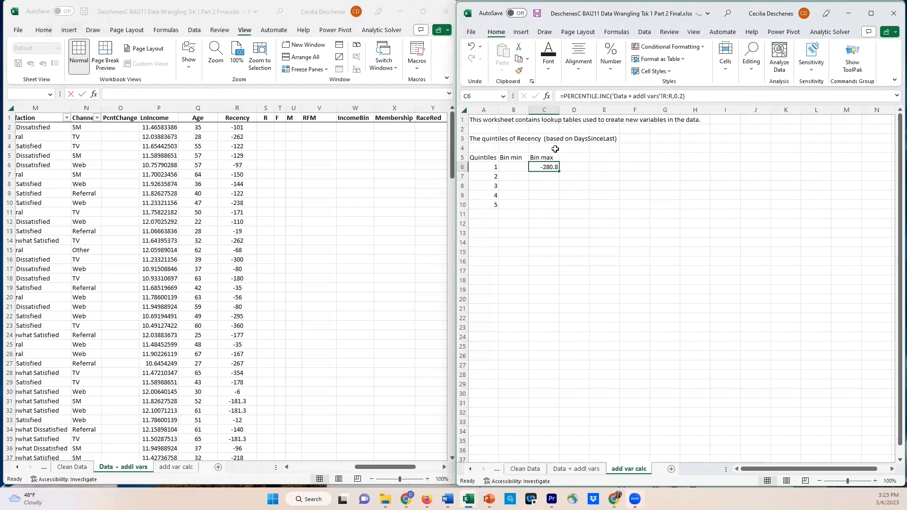
click(563, 97)
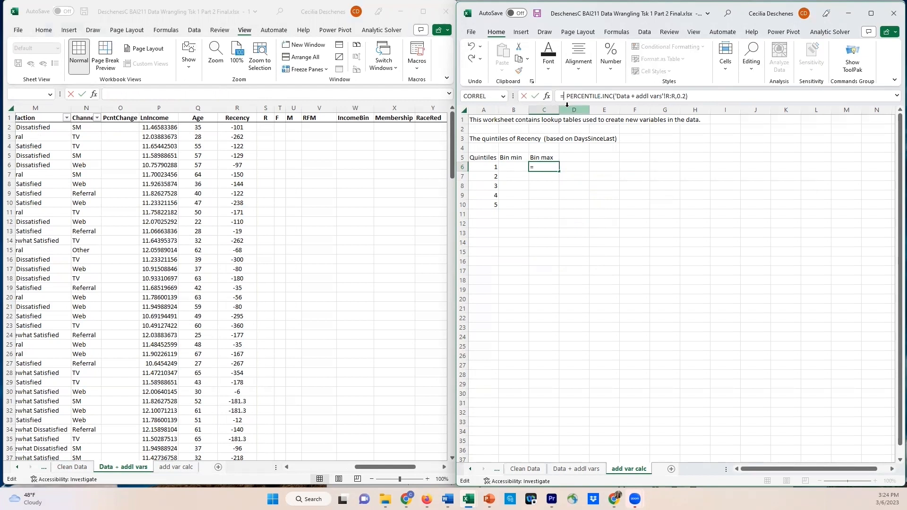
text(ROUND()
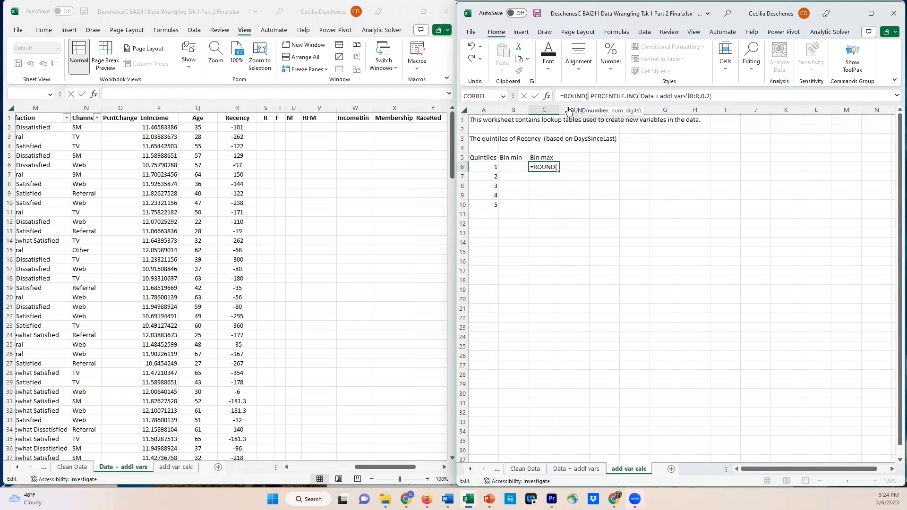
click(726, 96)
text(,)
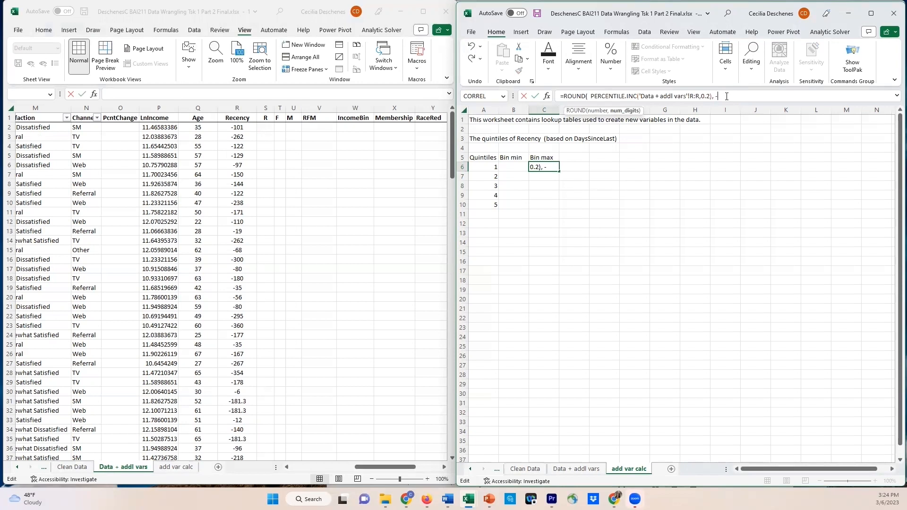
text( 0)
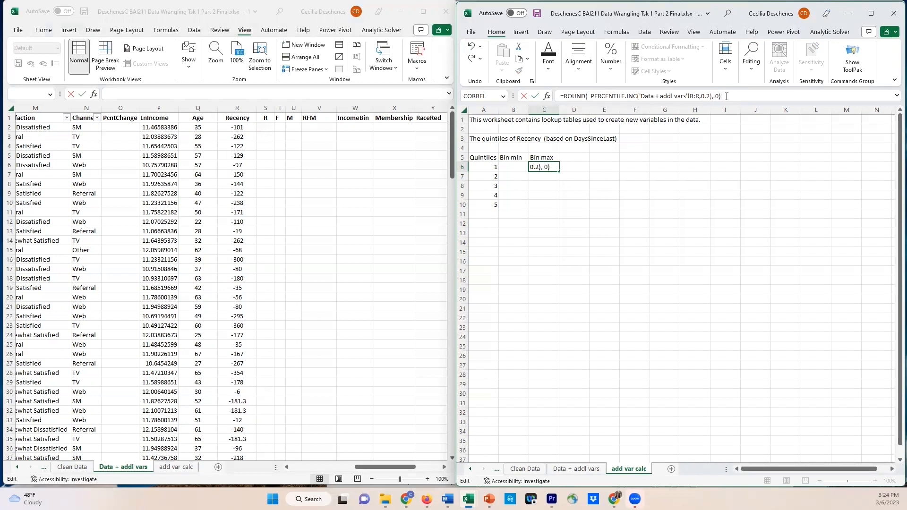
key(Return)
click(554, 167)
drag(559, 171, 558, 209)
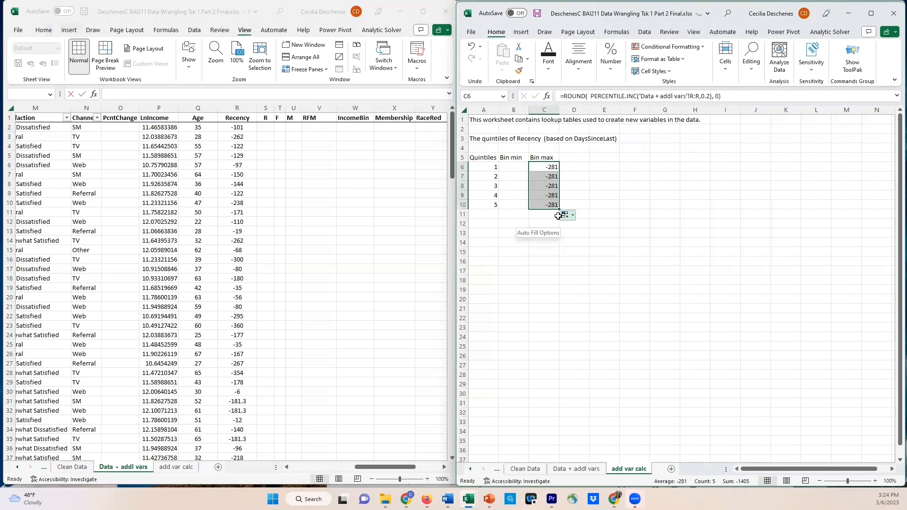
Apply all borders to the Recency lookup table in A5:C10
drag(480, 159, 559, 209)
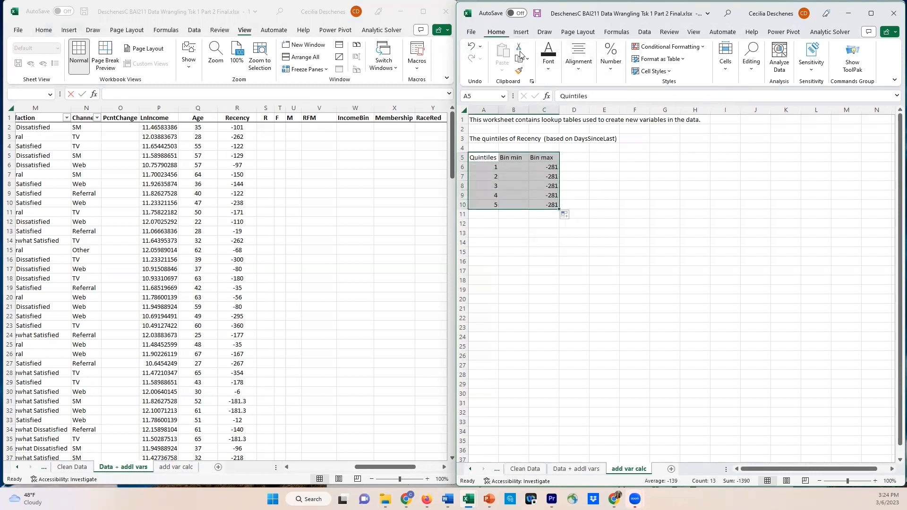
click(548, 71)
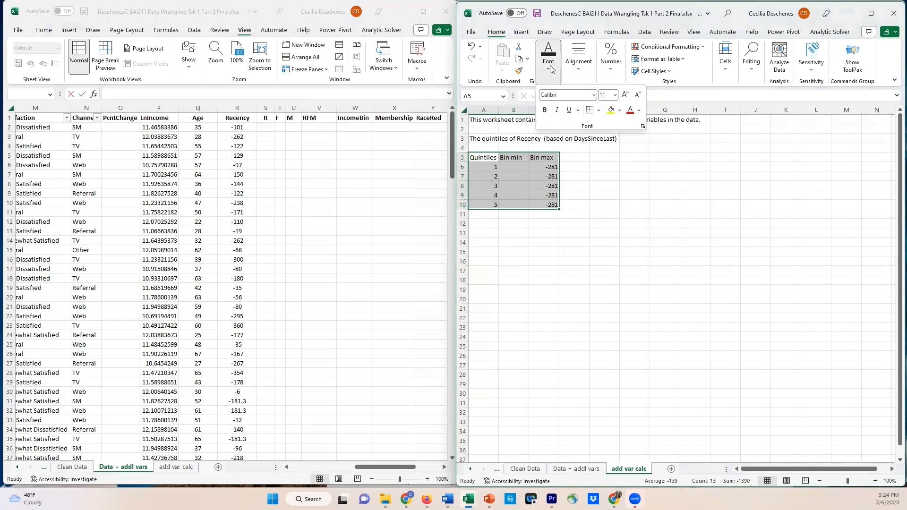
click(598, 110)
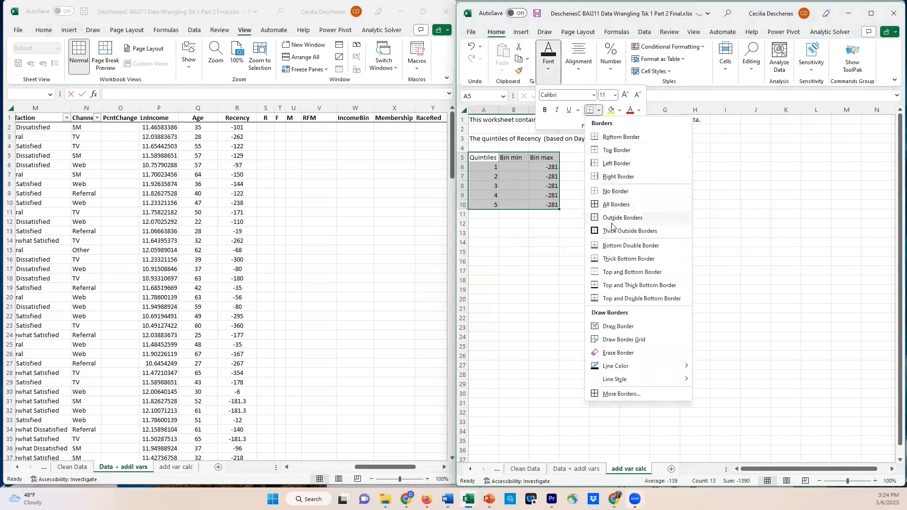
click(599, 206)
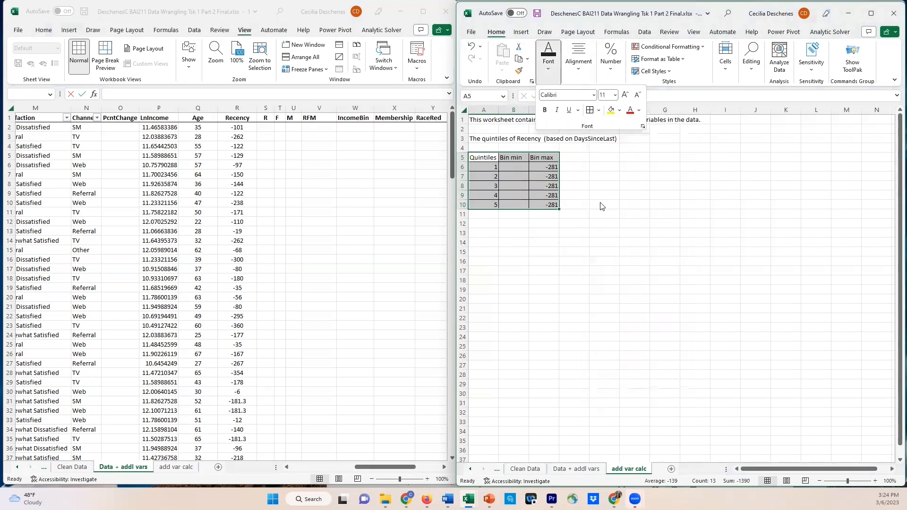
Change the percentile argument in the Bin max formulas to 0.4 in C7 and 0.6 in C8
click(552, 175)
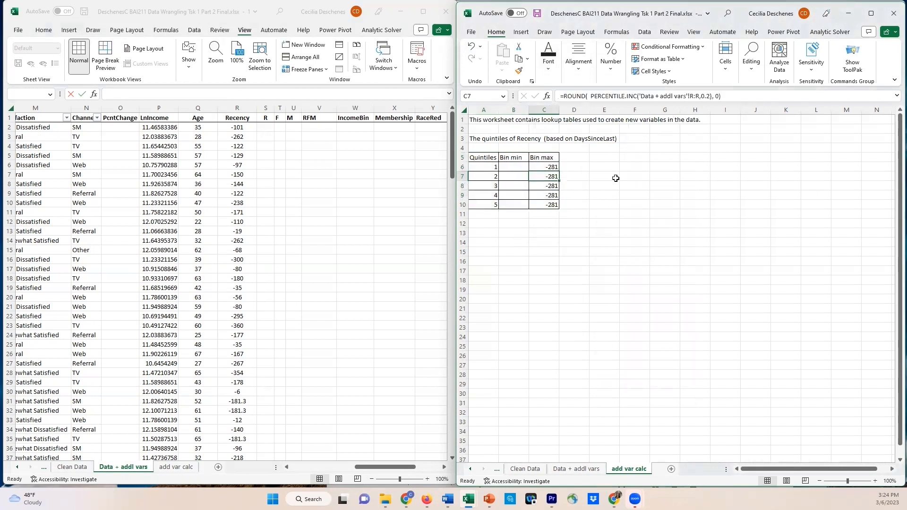
click(709, 96)
drag(710, 96, 706, 97)
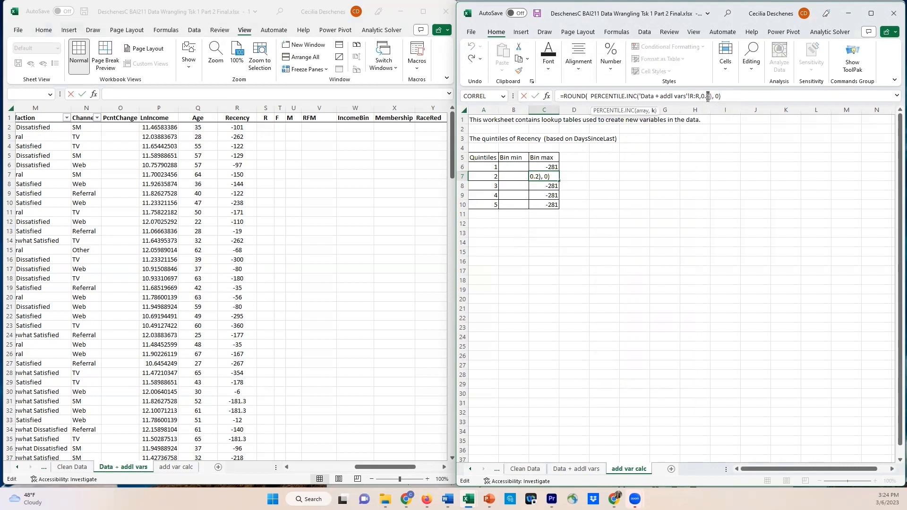
text(4)
key(Return)
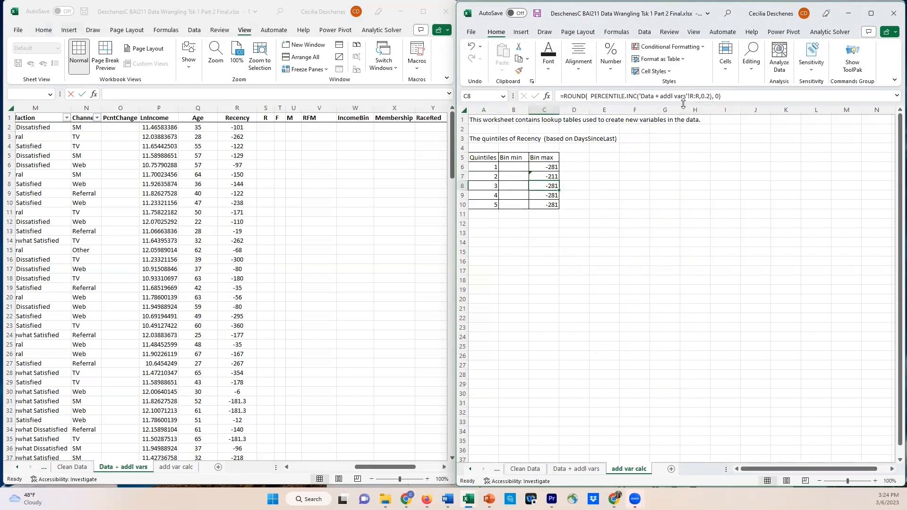
click(710, 97)
drag(710, 96, 706, 96)
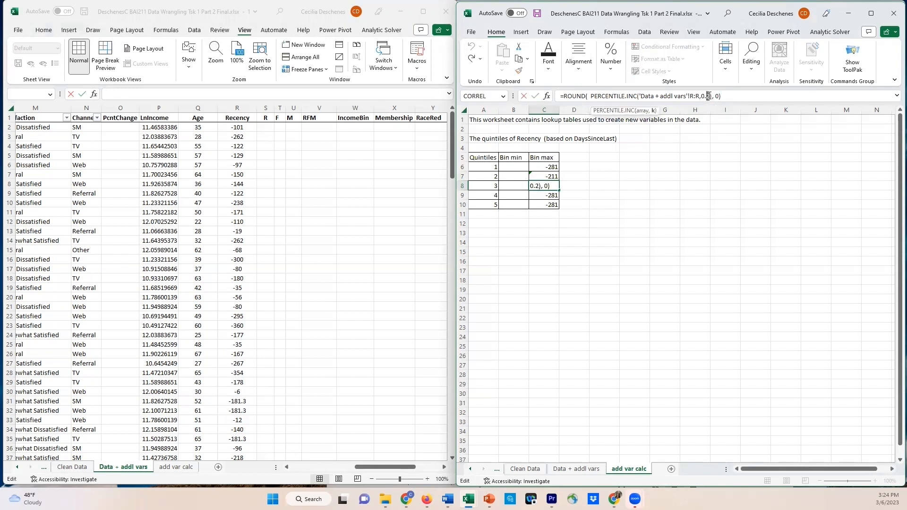
text(6)
drag(710, 96, 701, 96)
key(Return)
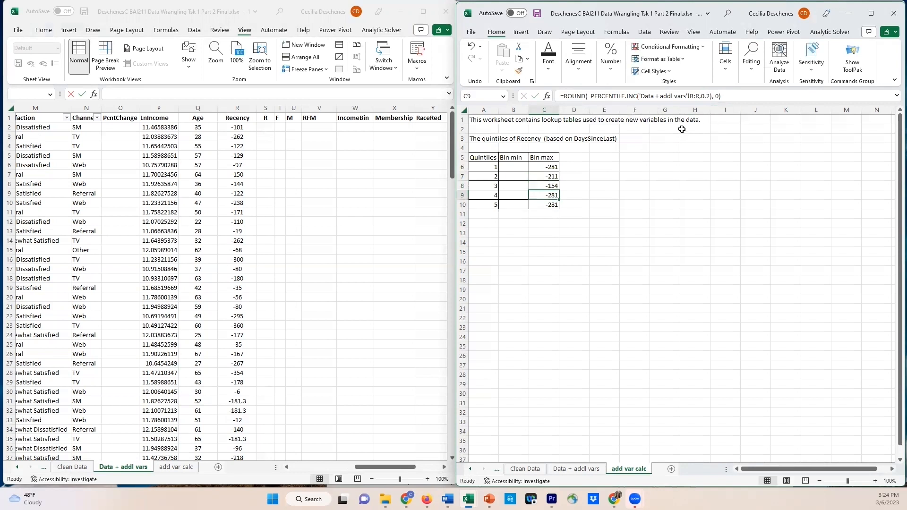
Change the percentile argument in the Bin max formulas to 0.8 in C9 and 1 in C10
click(709, 96)
drag(707, 96, 710, 96)
text(8)
key(Return)
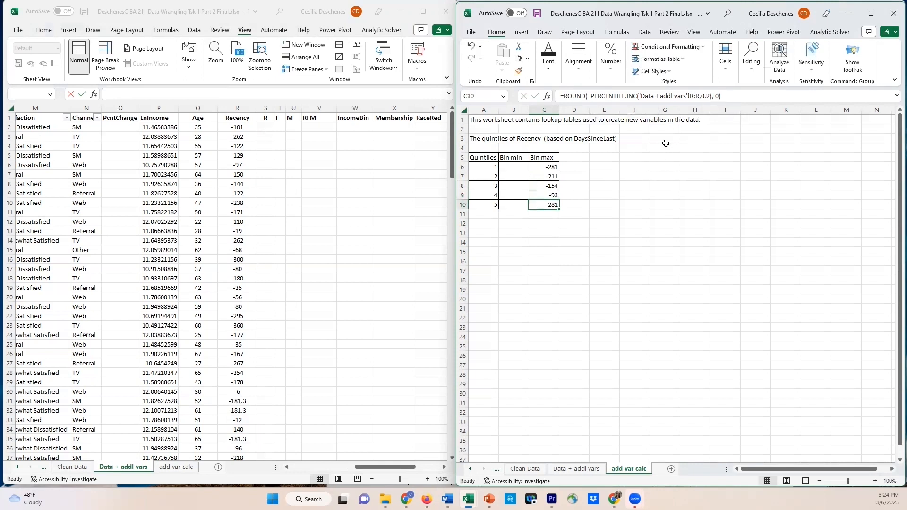
click(710, 96)
drag(711, 96, 702, 96)
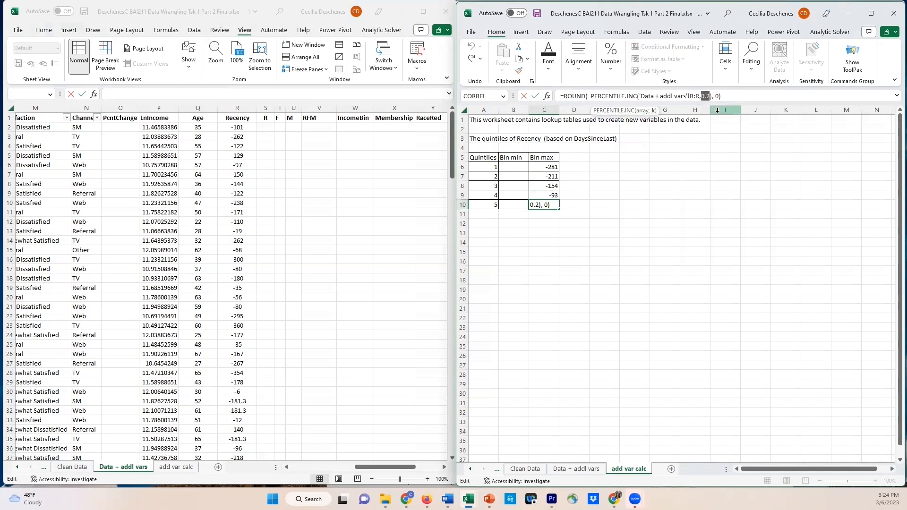
text(1)
key(Return)
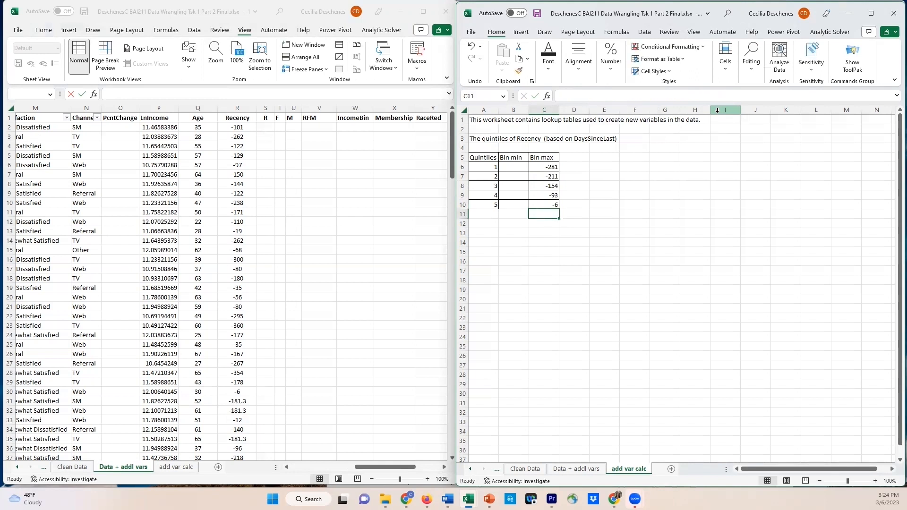
click(553, 205)
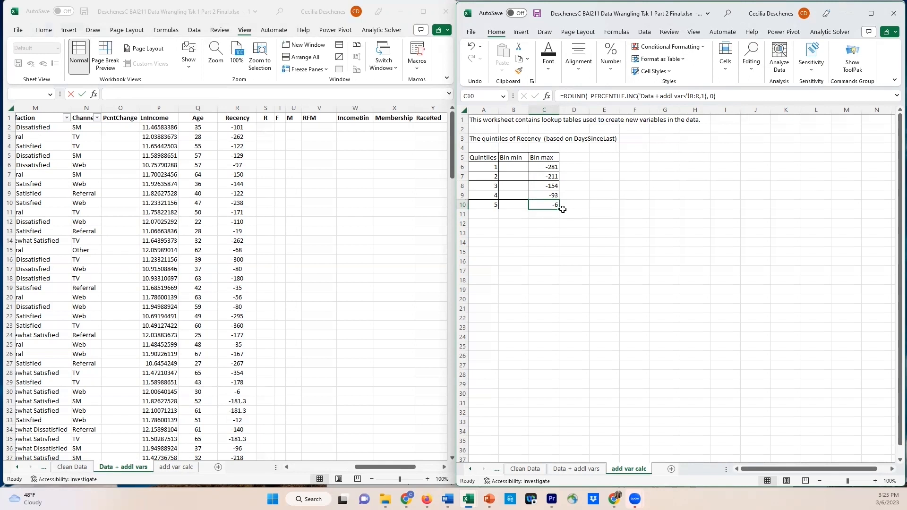
Enter =MIN('Data + addl vars'!R:R) in B6 as the Bin min of the first Recency quintile
click(520, 166)
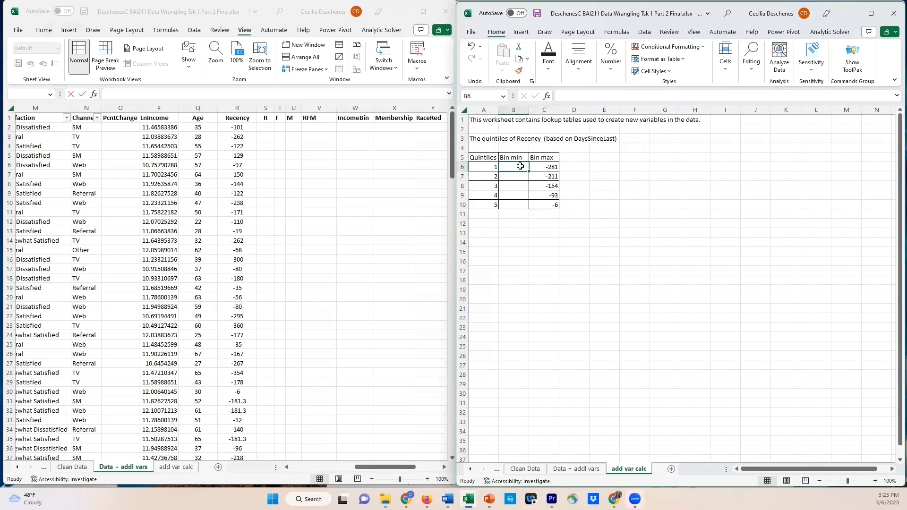
text(=MIN()
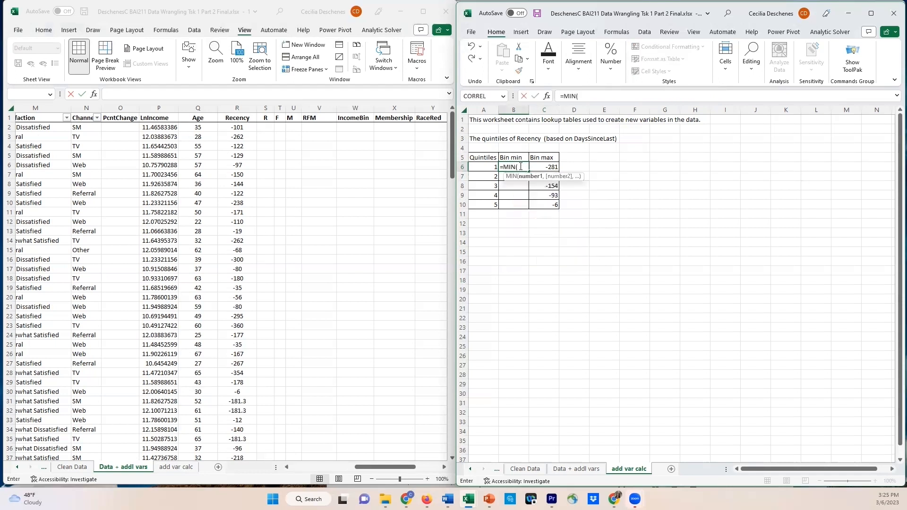
click(227, 108)
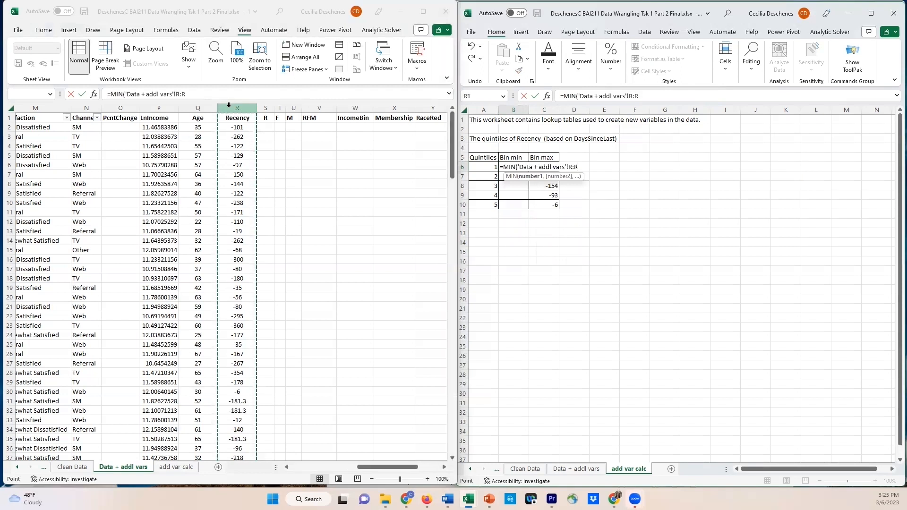
text())
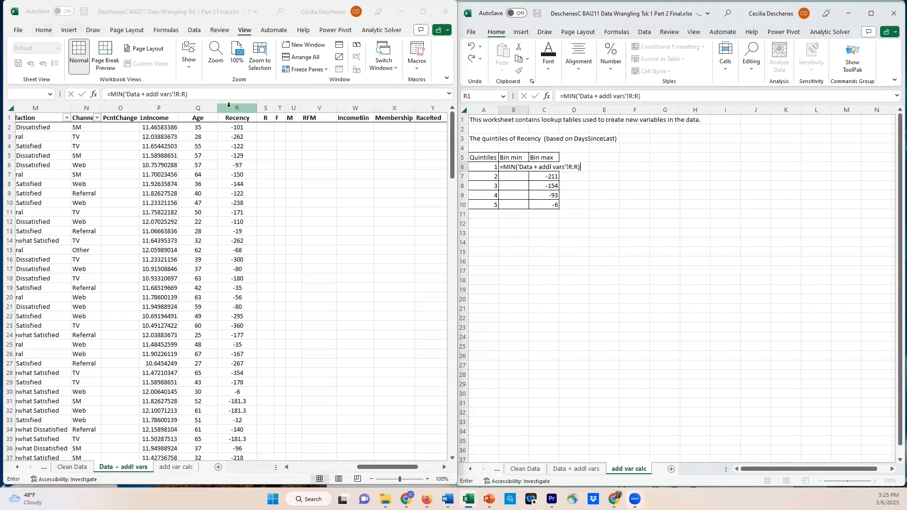
key(Return)
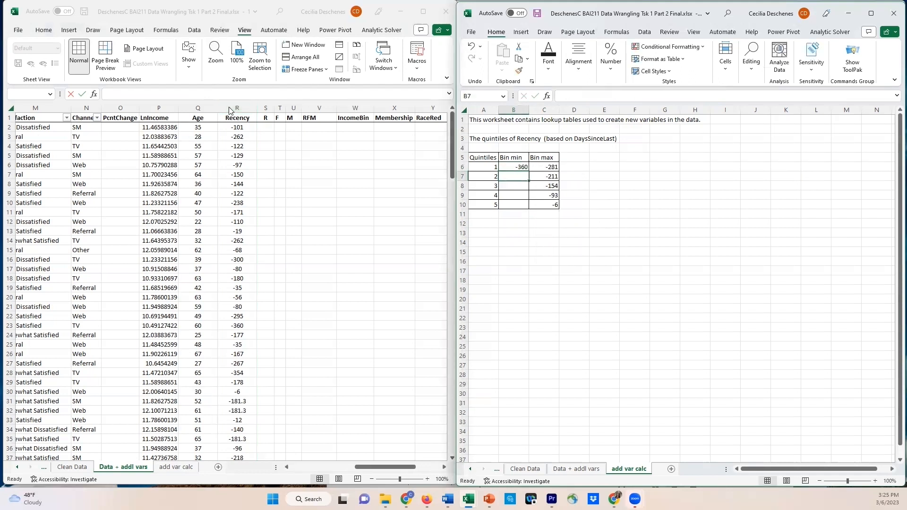
click(516, 168)
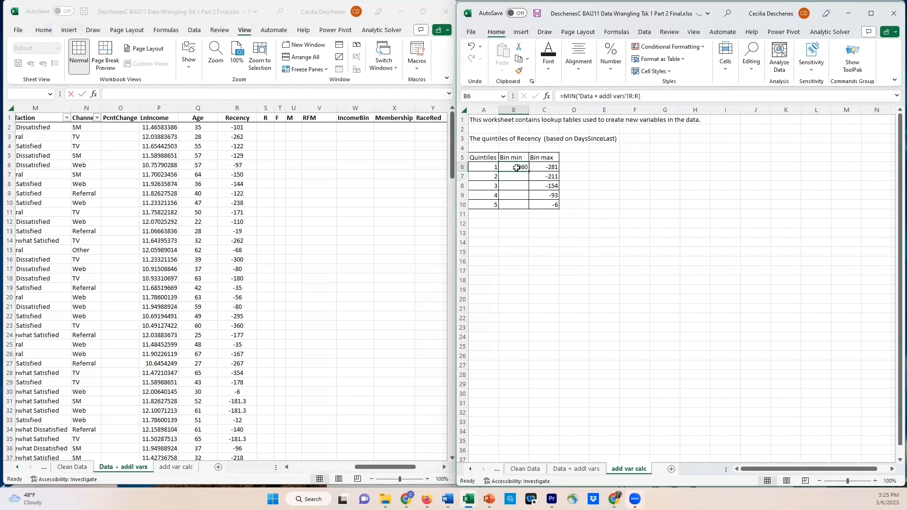
Enter =C6+1 in B7 as the second Recency quintile's Bin min and fill the formula down through B10
click(523, 174)
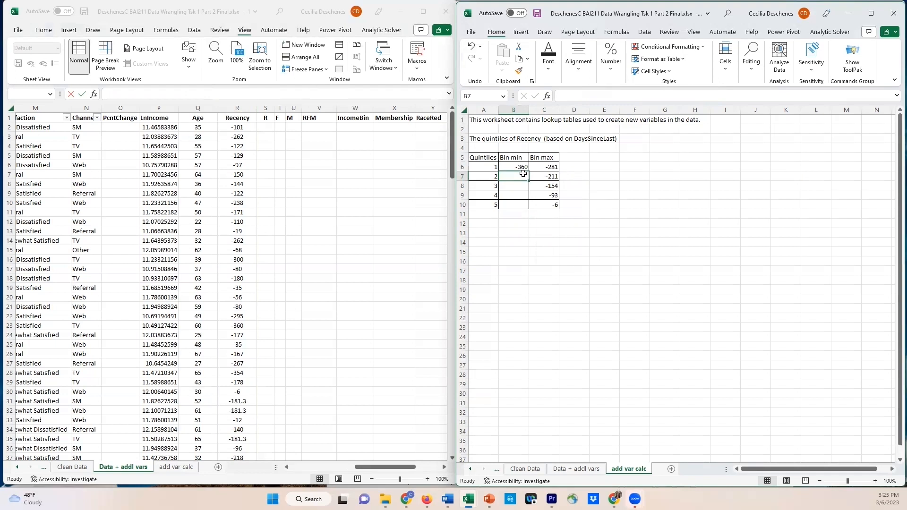
text(=)
key(Up)
key(Right)
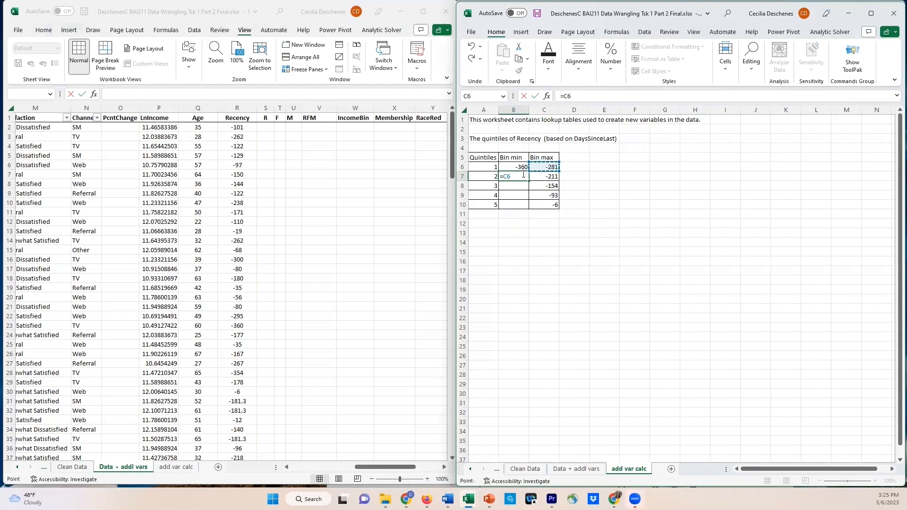
text(+)
key(Return)
click(521, 177)
drag(530, 182, 523, 208)
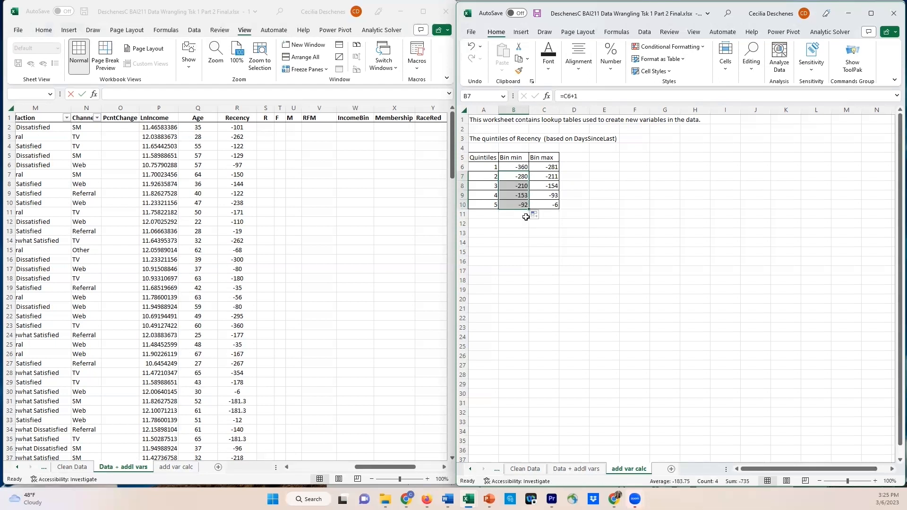
click(520, 223)
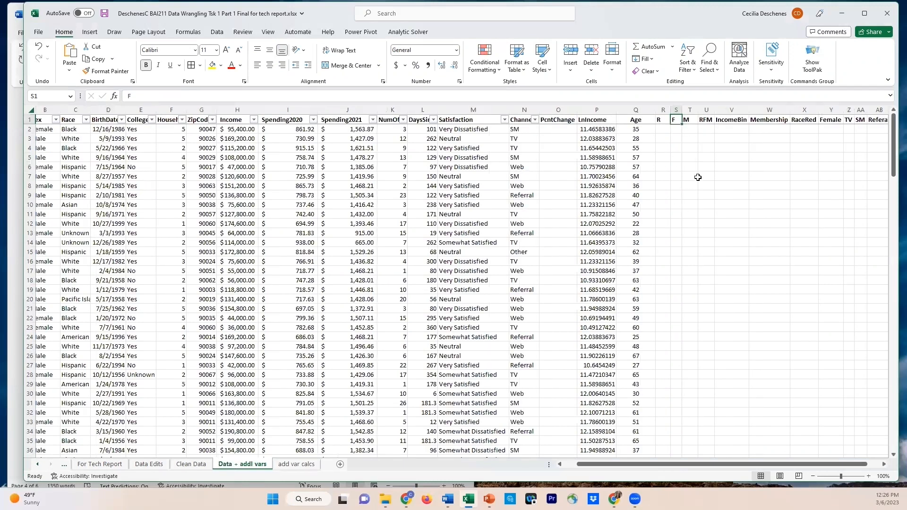
Widen the RFM column on the Data + addl vars sheet and enter =CONCAT(R2,S2,T2) in U2
click(710, 129)
drag(715, 110, 728, 110)
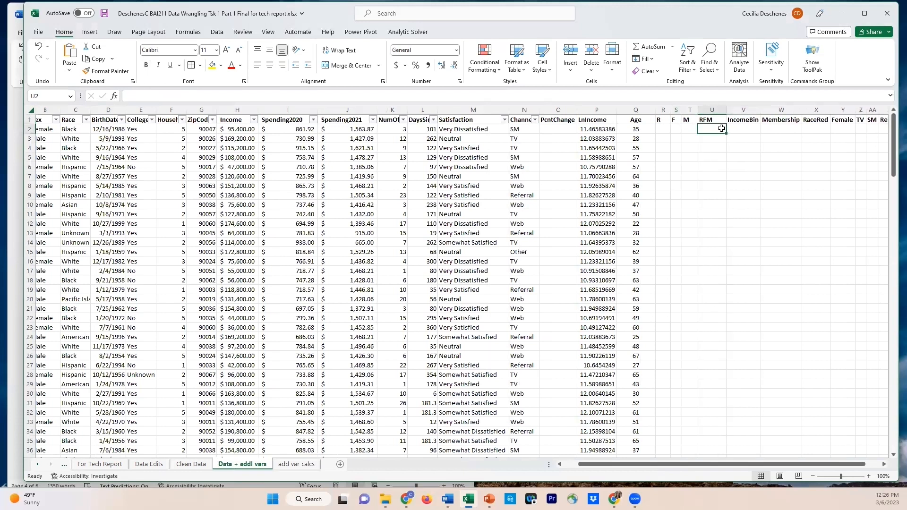
text(=)
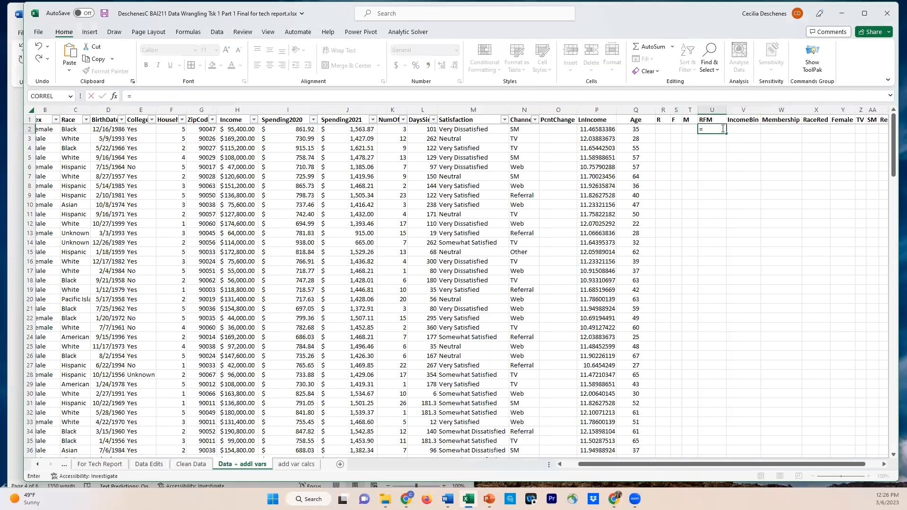
text(concat)
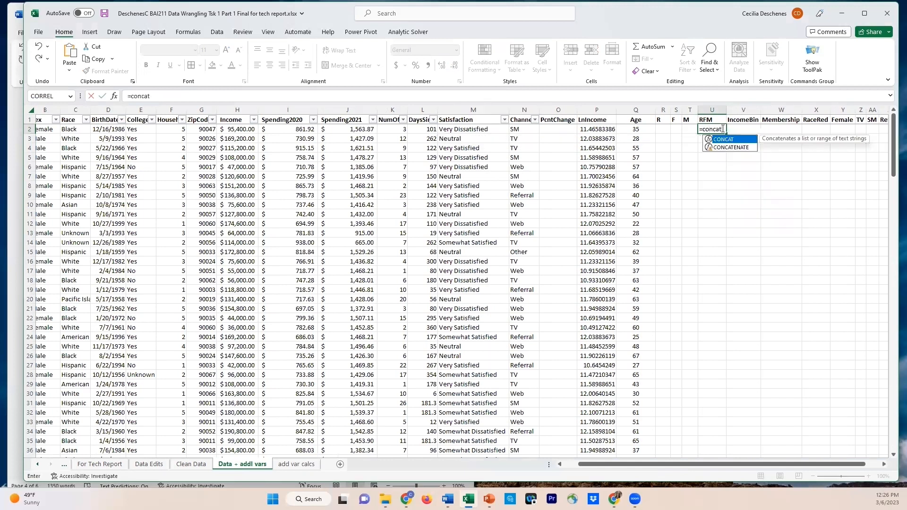
key(Tab)
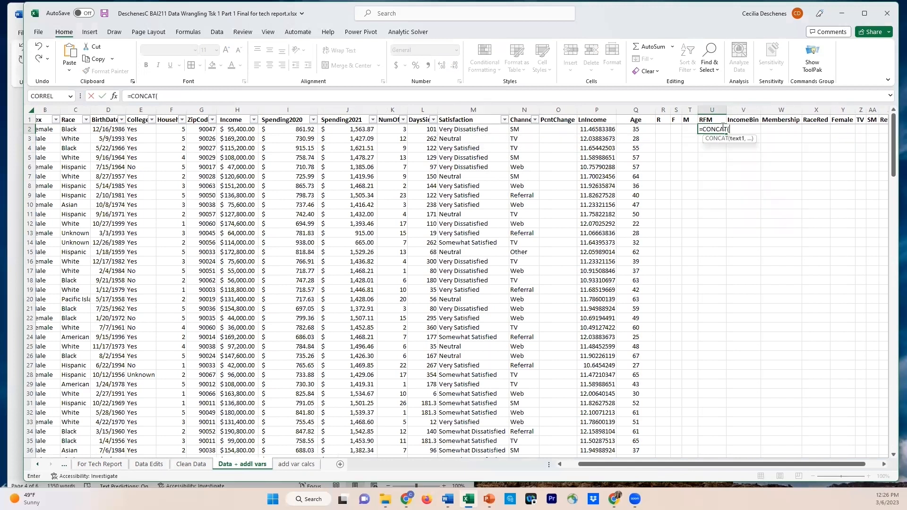
click(664, 129)
text(,)
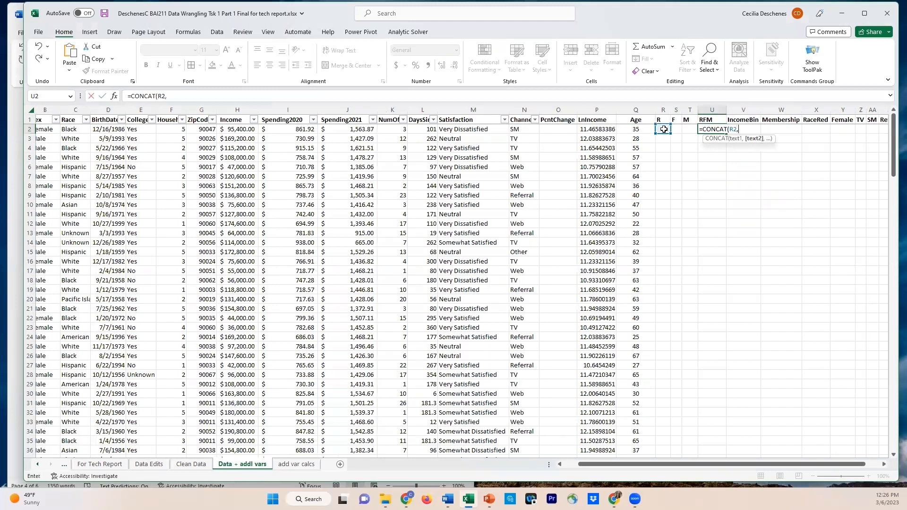
click(677, 128)
text(,)
click(691, 130)
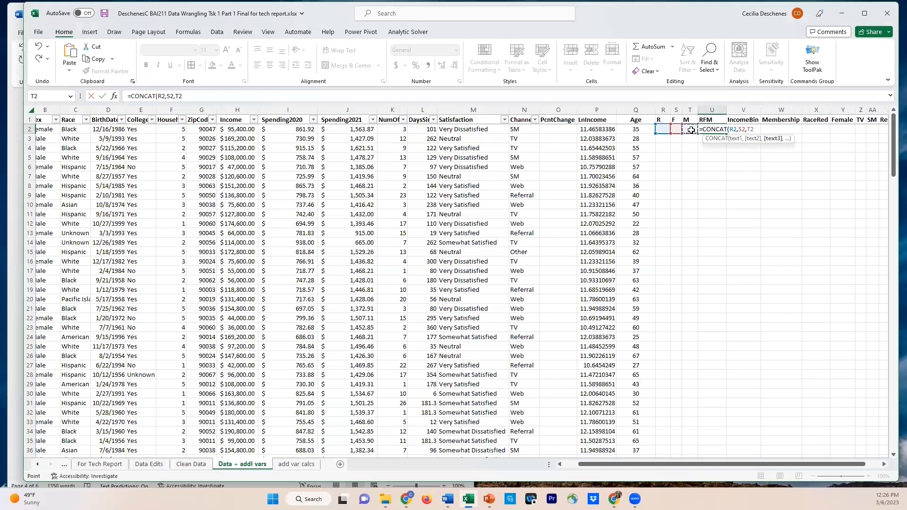
text())
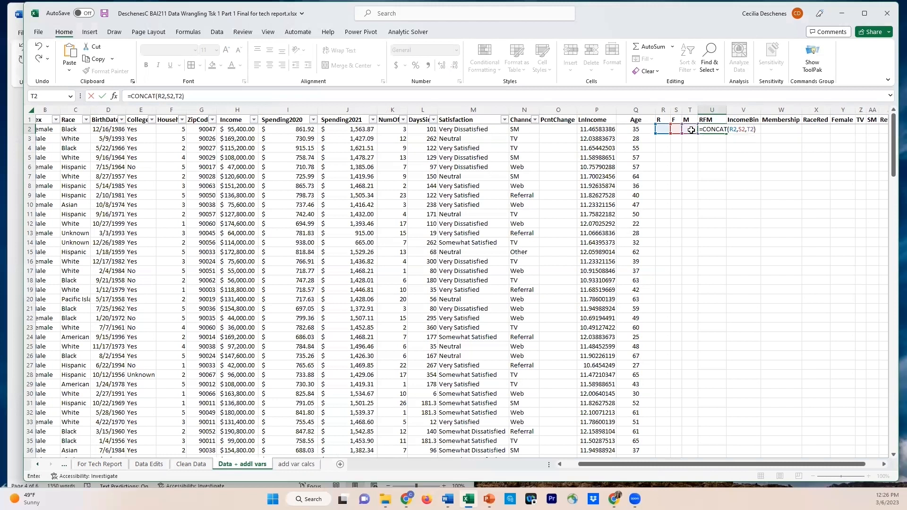
key(Return)
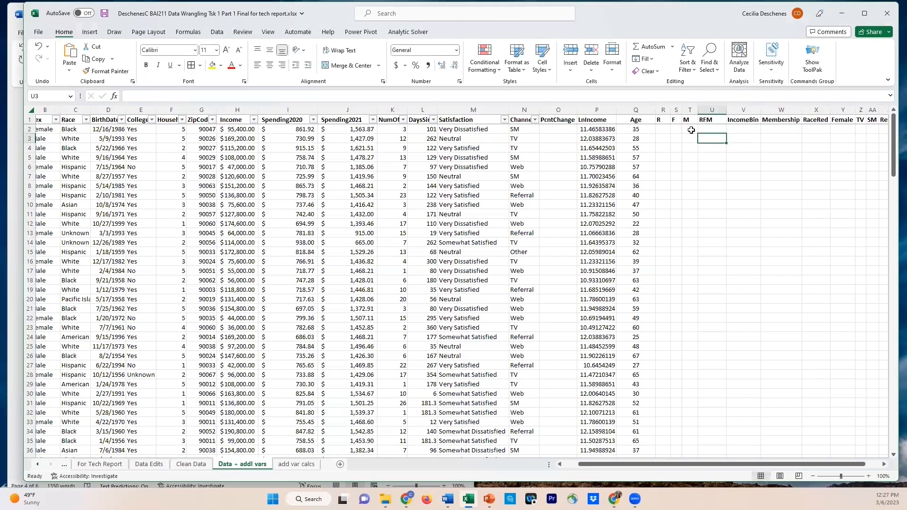
Widen the RFM and IncomeBin columns slightly more
click(709, 129)
drag(728, 110, 734, 110)
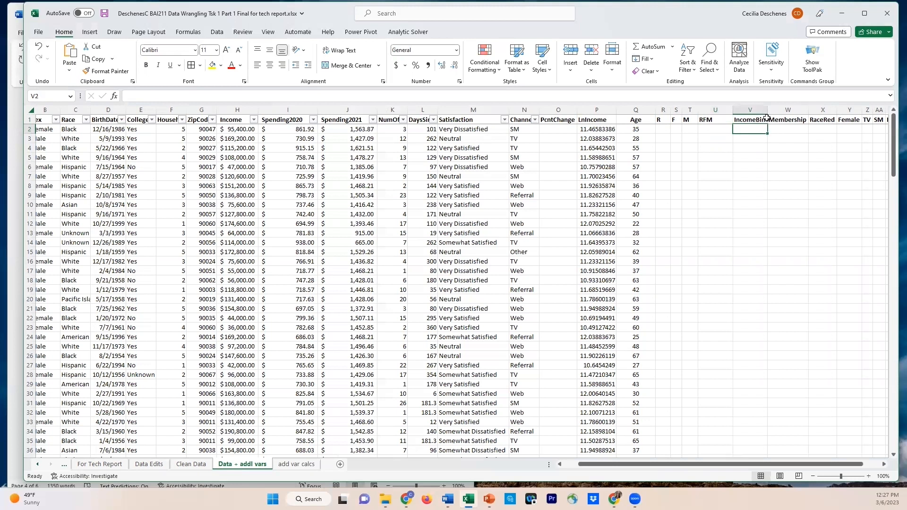
drag(768, 110, 771, 110)
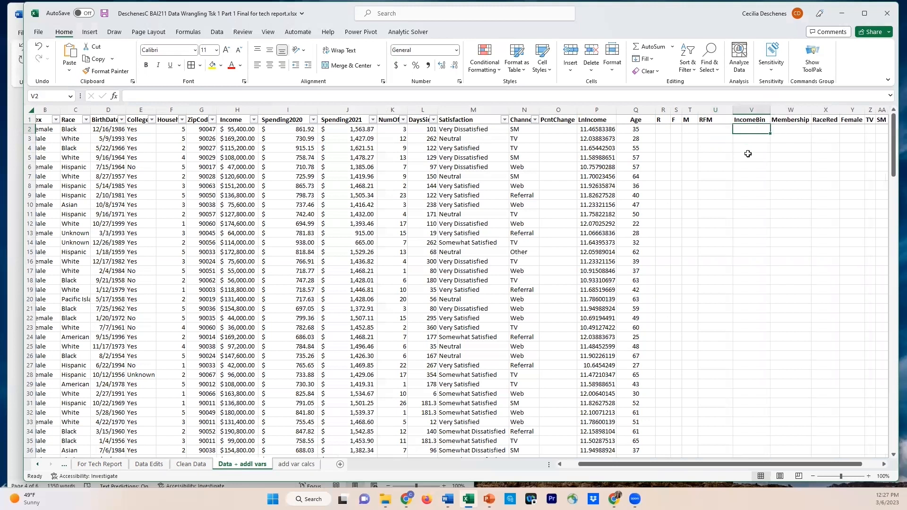
On the add var calcs sheet, copy the titled DaysSinceLast quintile table in A3:C10 to A13
click(290, 465)
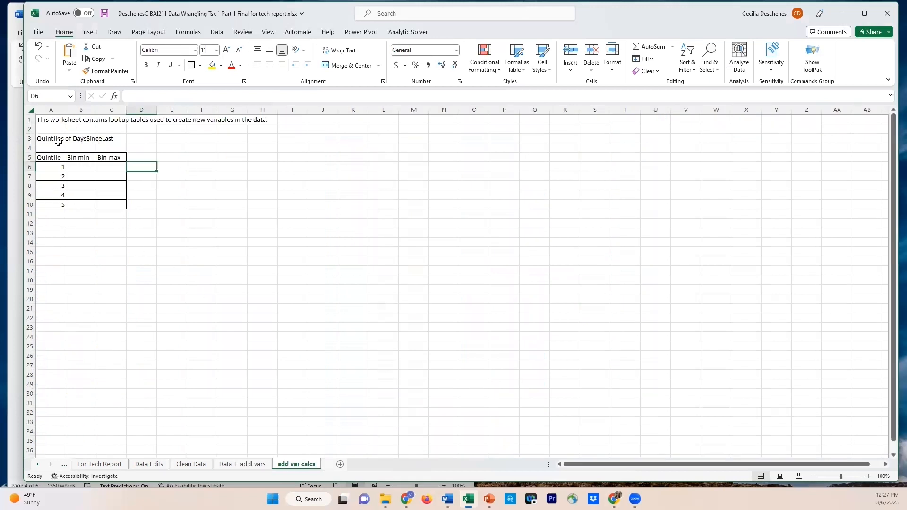
drag(52, 139, 122, 206)
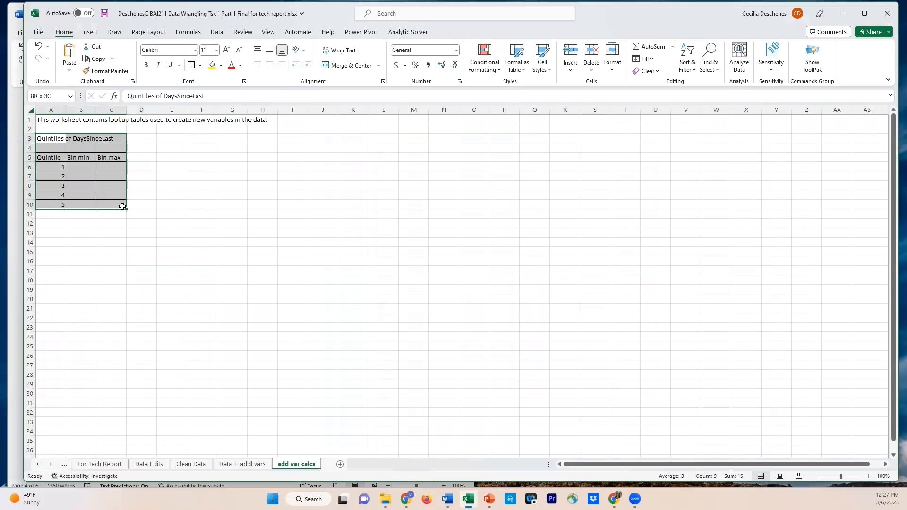
key(ctrl+c)
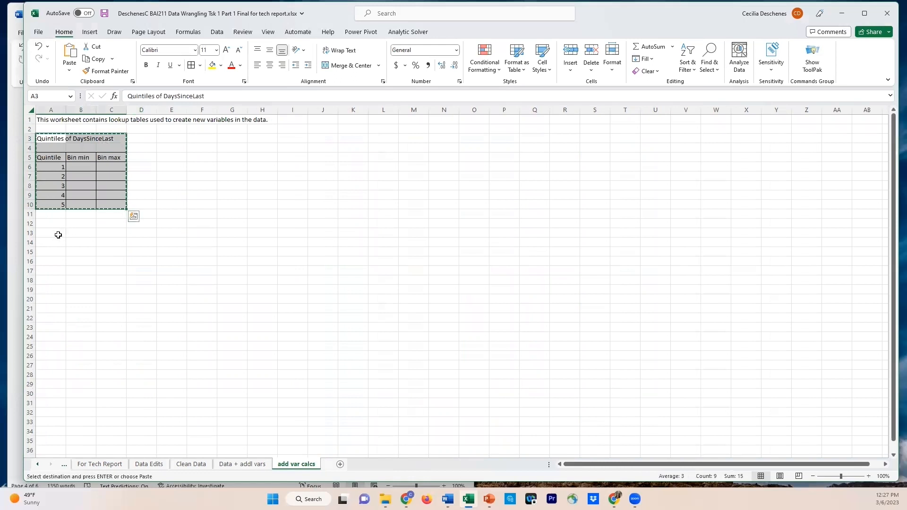
click(58, 235)
key(ctrl+v)
Change the copied table's title in A13 to "Quintiles of NumOfOrders"
click(64, 233)
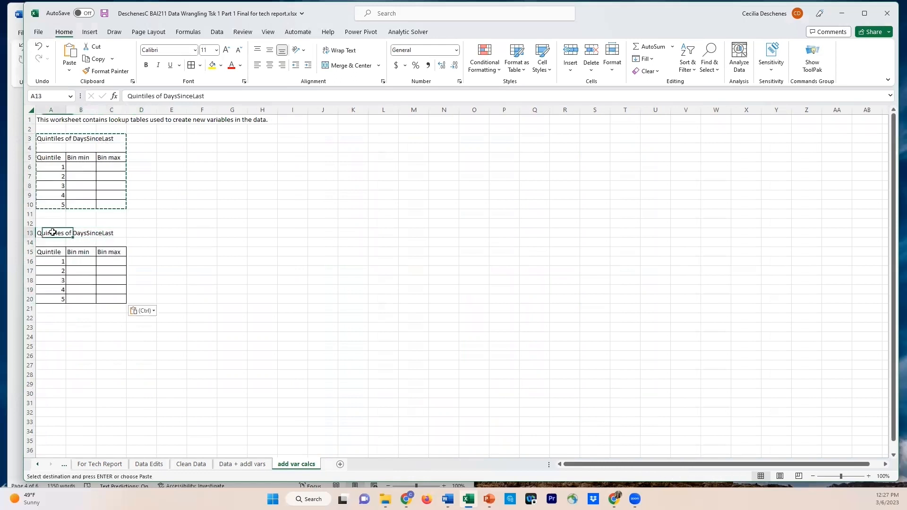
drag(164, 96, 204, 96)
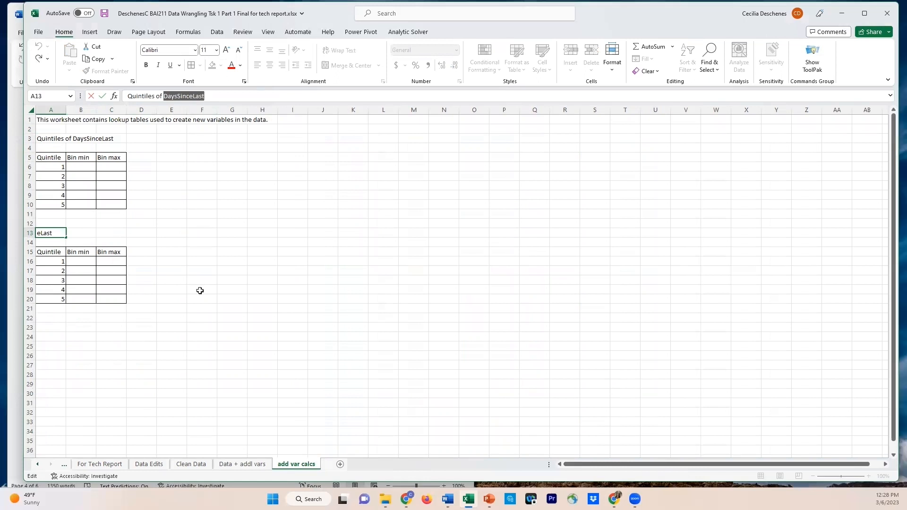
text(N)
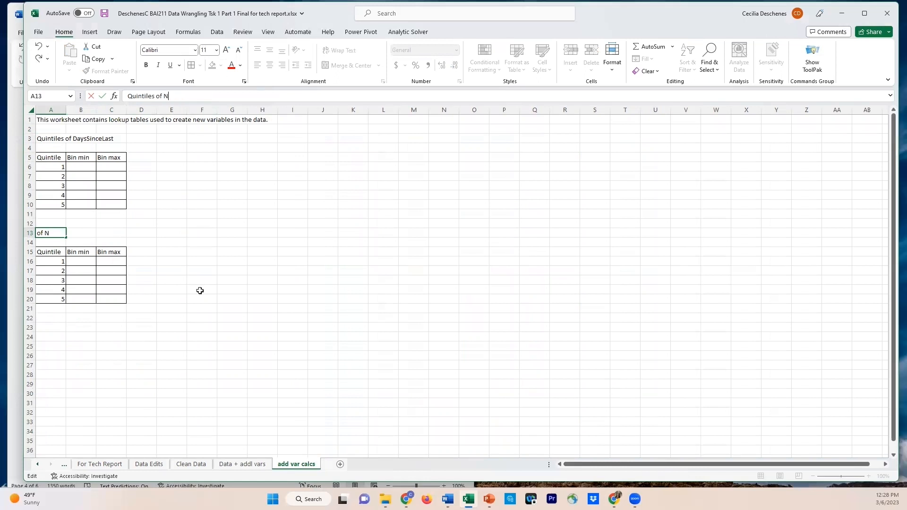
text(umOfOrders)
key(Return)
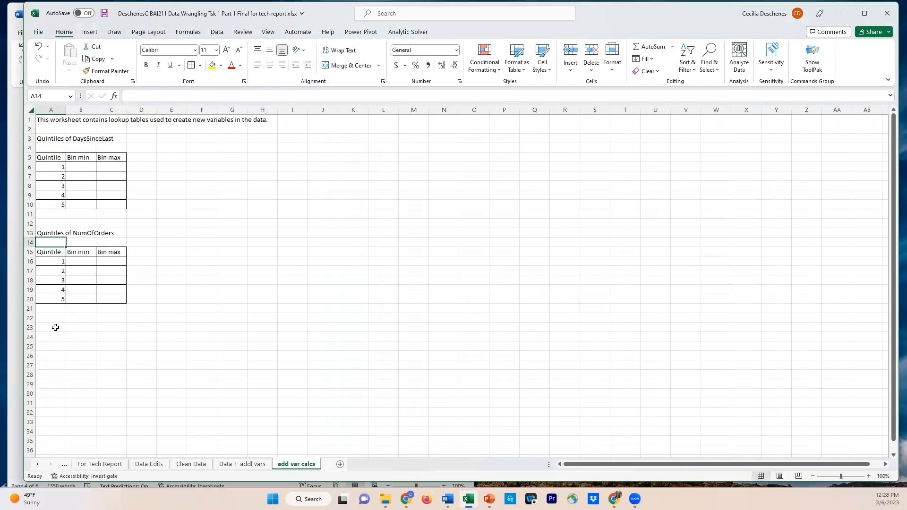
Copy the NumOfOrders quintile table with its title from A13:D20 to A22
drag(41, 235, 128, 300)
key(ctrl+c)
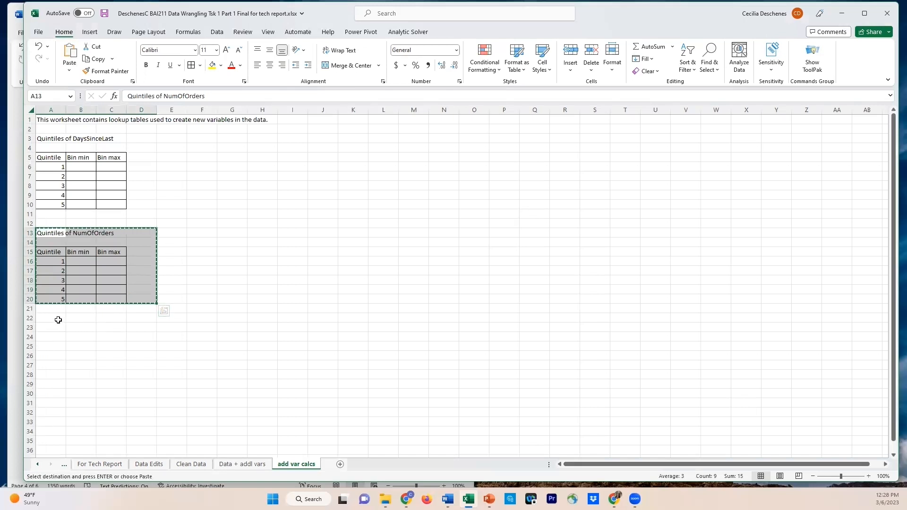
click(58, 321)
key(ctrl+v)
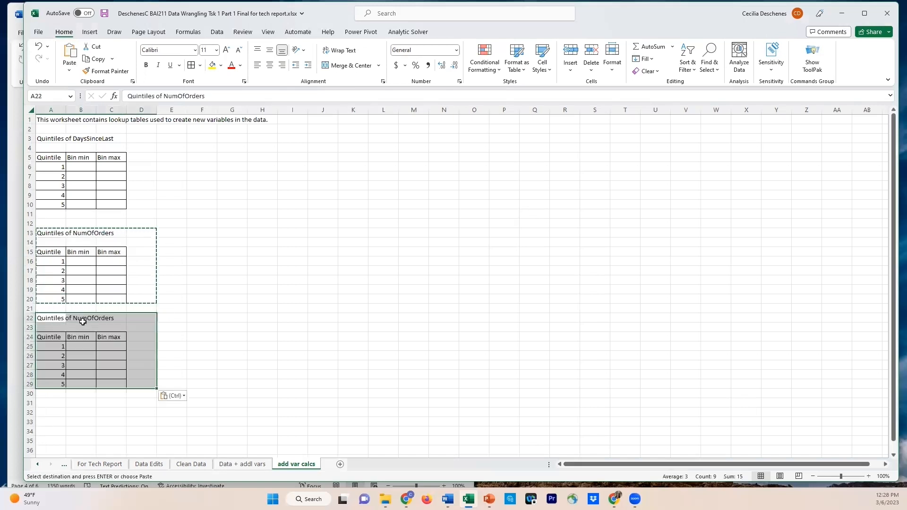
Change the third table's title in A22 to "Quintiles of Spending2021"
click(51, 319)
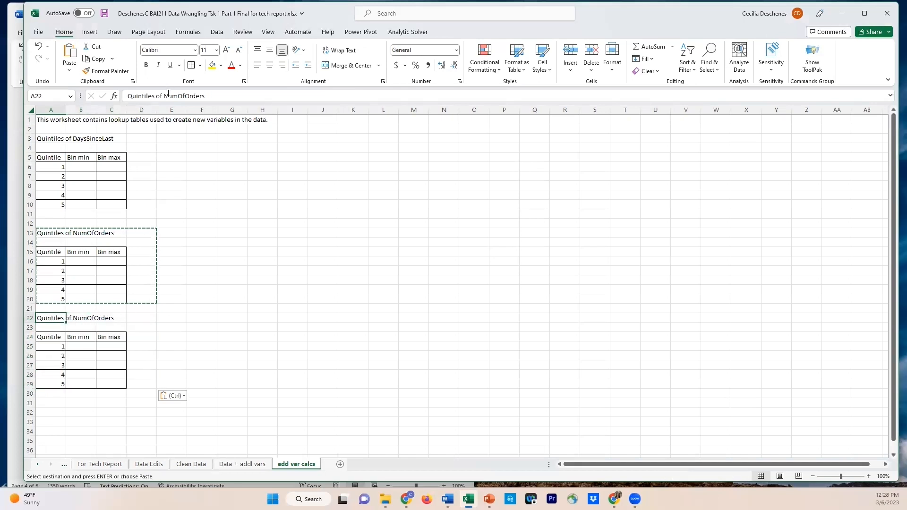
drag(164, 96, 204, 96)
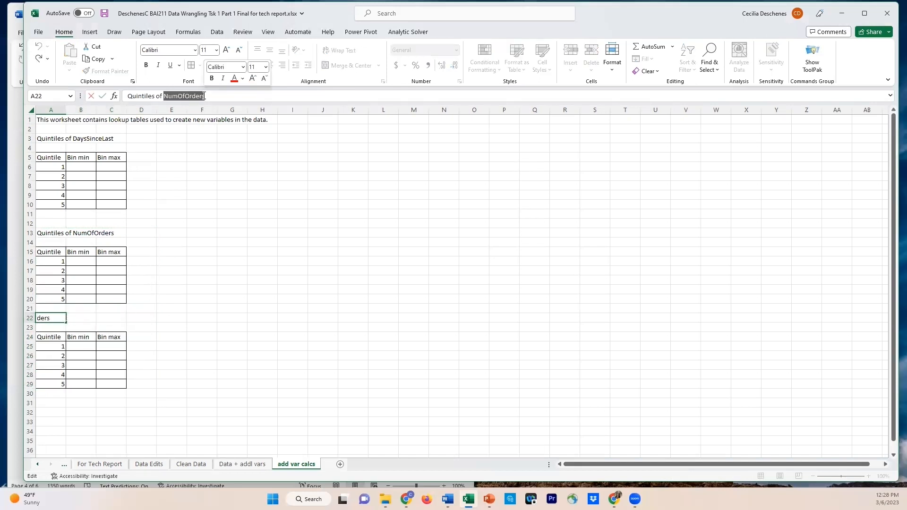
text(Spendi)
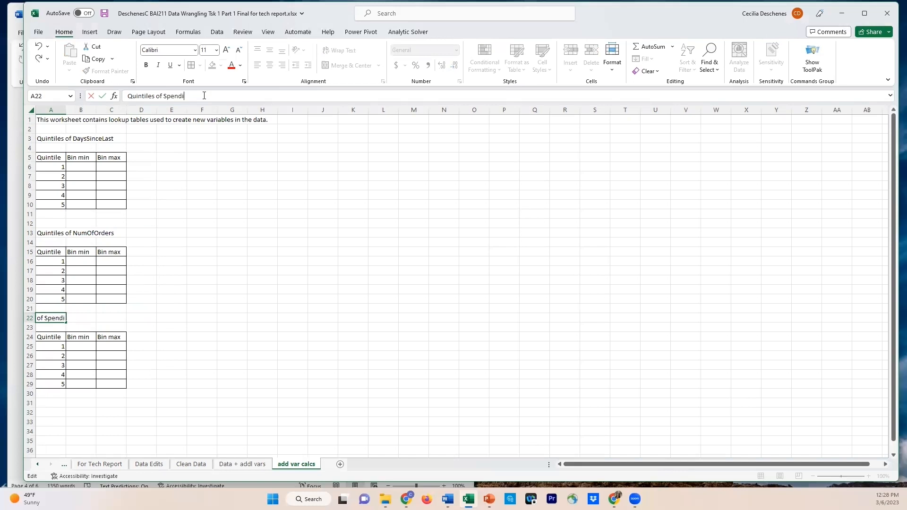
text(ng2021)
key(Return)
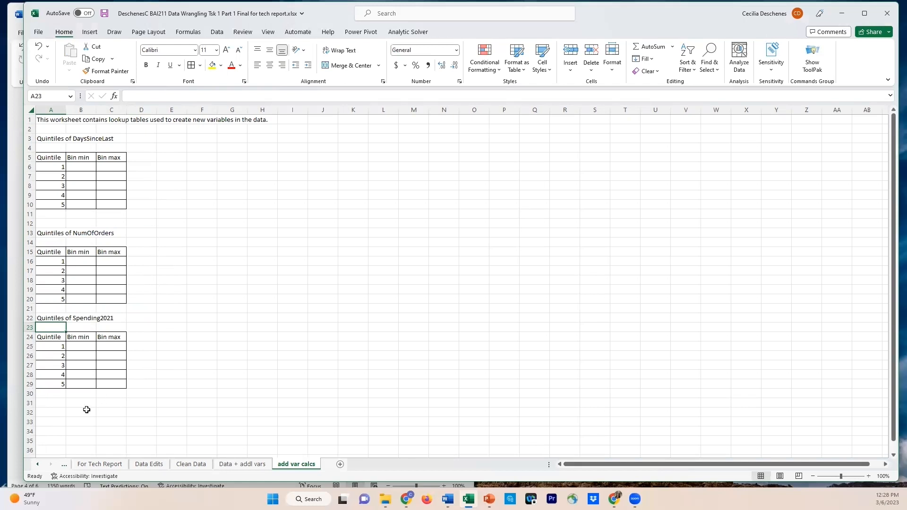
Enter the title "Quartiles of Income" in A32 below the Spending2021 table
click(52, 413)
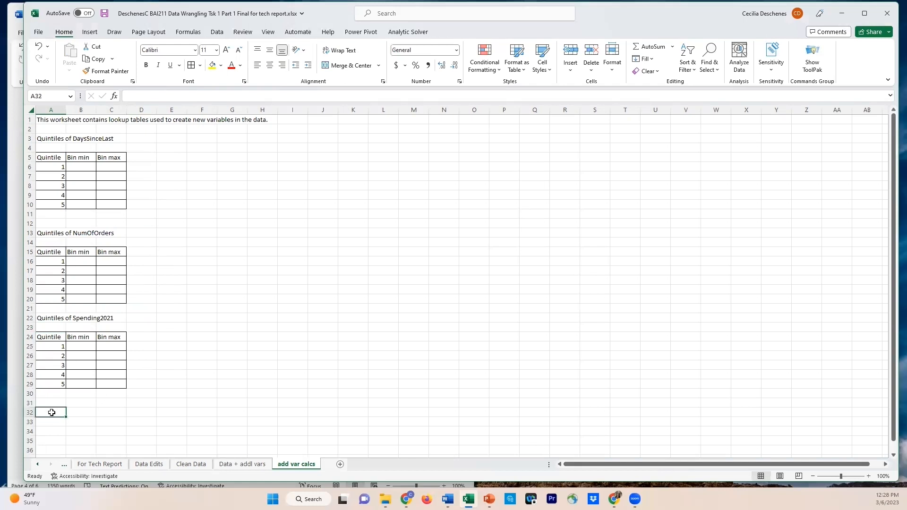
text(Quartile)
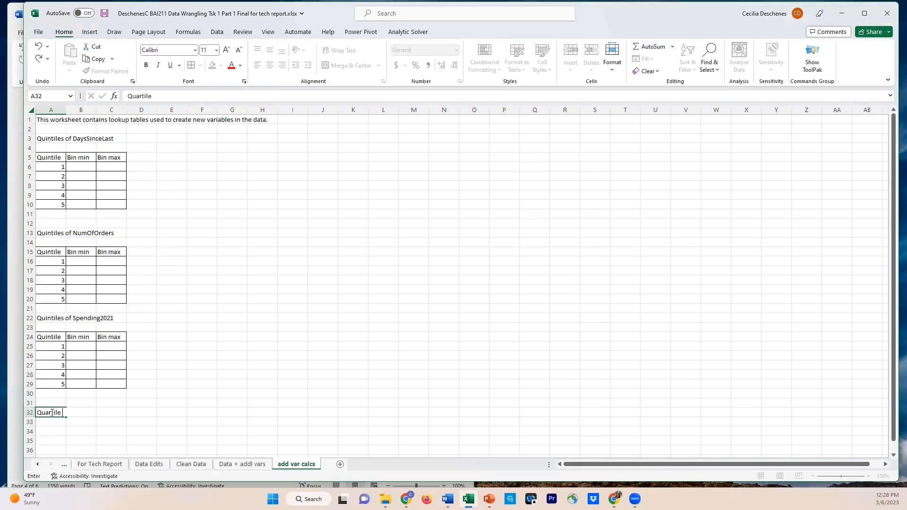
text(s of Incom)
key(Return)
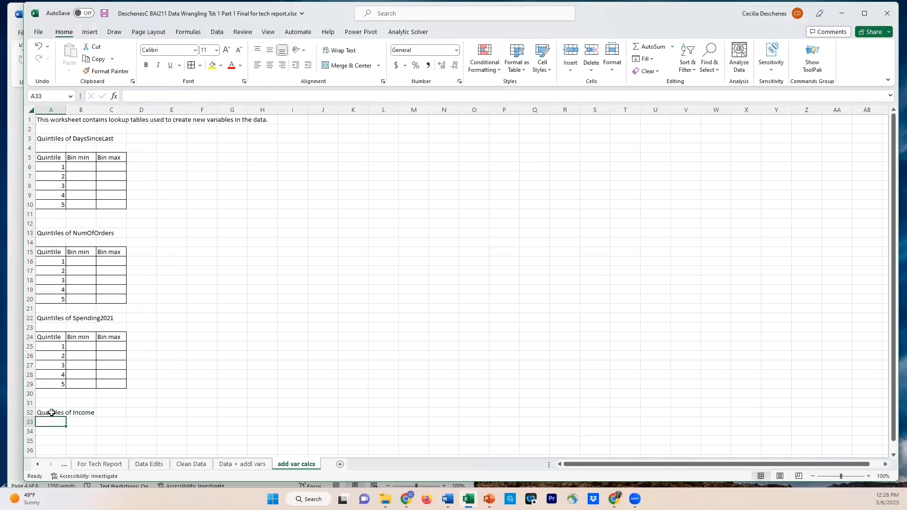
Copy the Spending2021 table's header and first four rows, A24:C28, to A34 under the Income title
scroll(107, 404, down, 1)
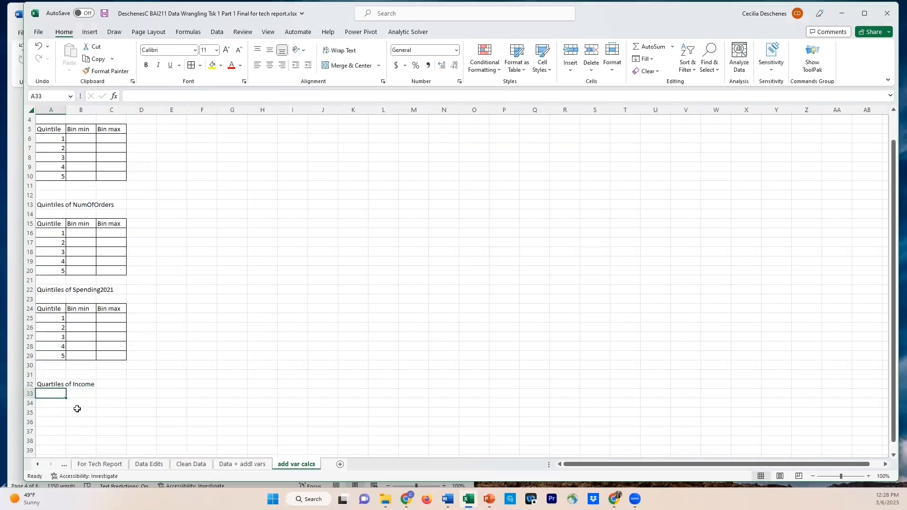
drag(43, 311, 103, 347)
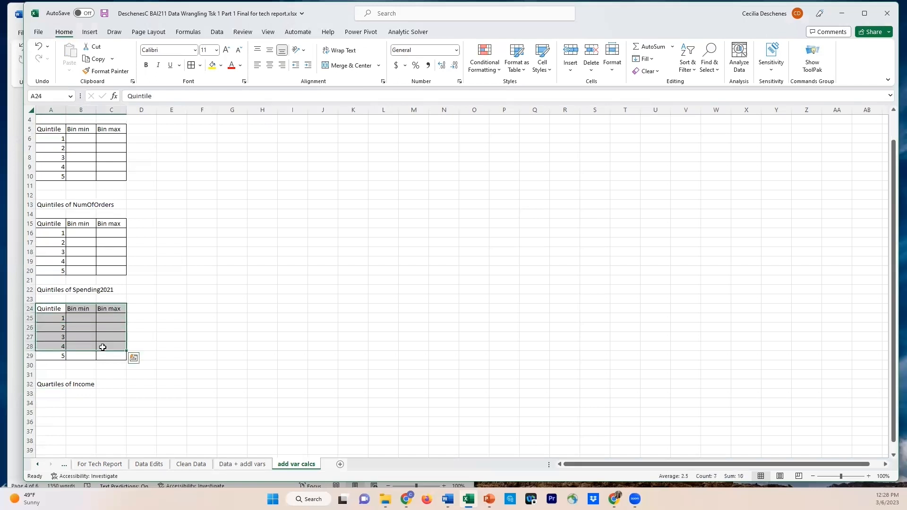
key(ctrl+c)
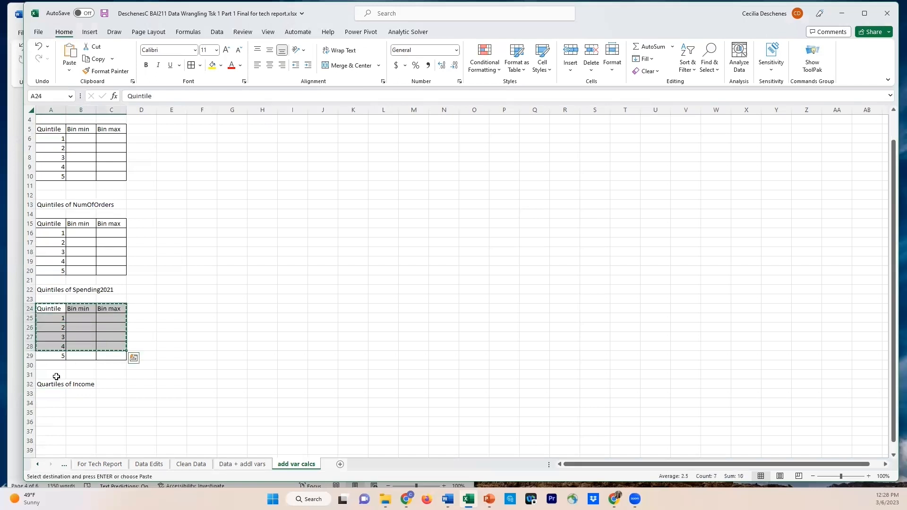
click(50, 402)
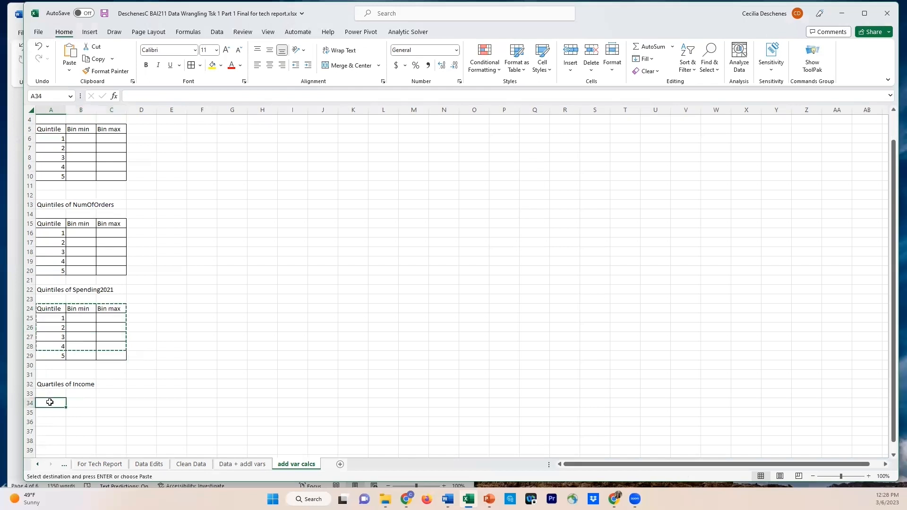
key(ctrl+v)
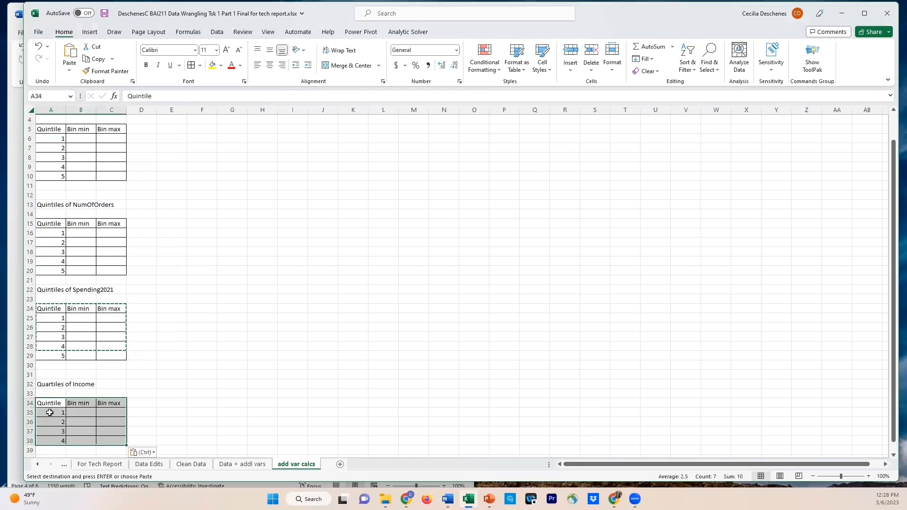
Relabel the Income table's rows in A35:A38 as Q1, Q2, Q3 and Q4, and center the labels
click(50, 412)
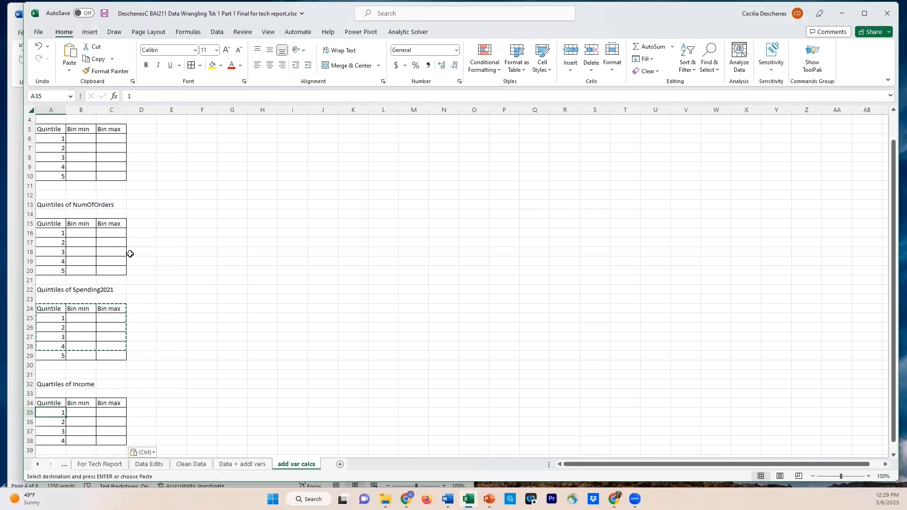
text(A)
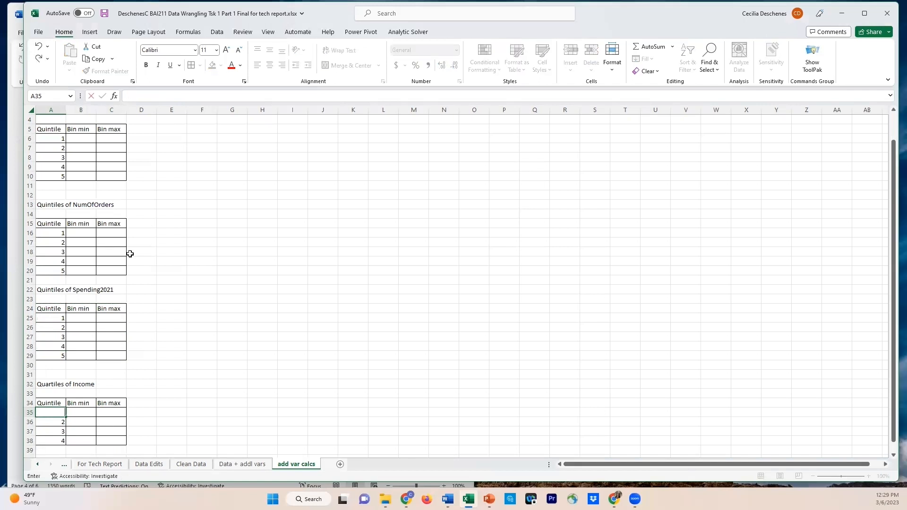
key(BackSpace)
text(Q1)
key(Return)
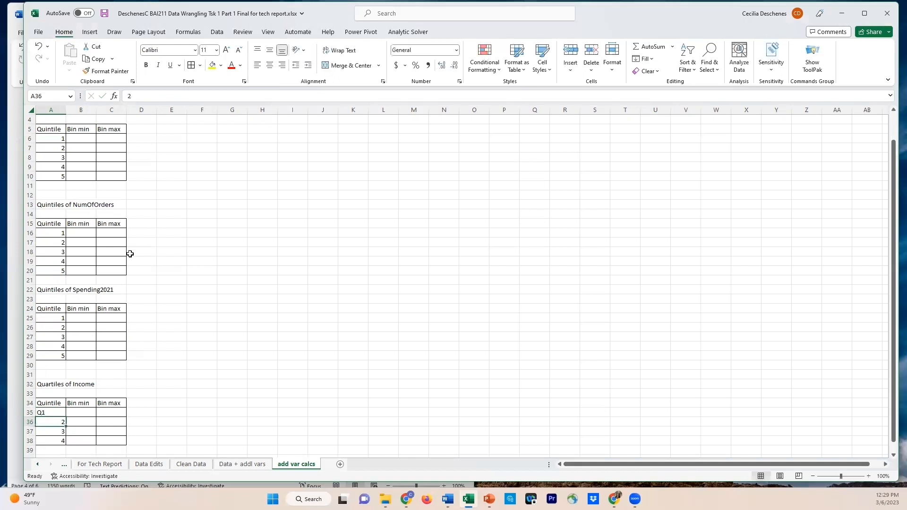
text(Q)
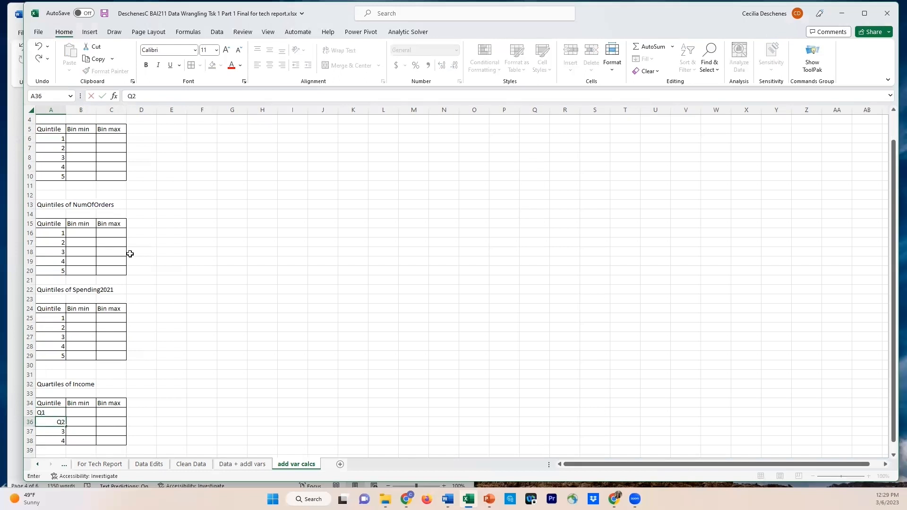
key(Return)
text(Q)
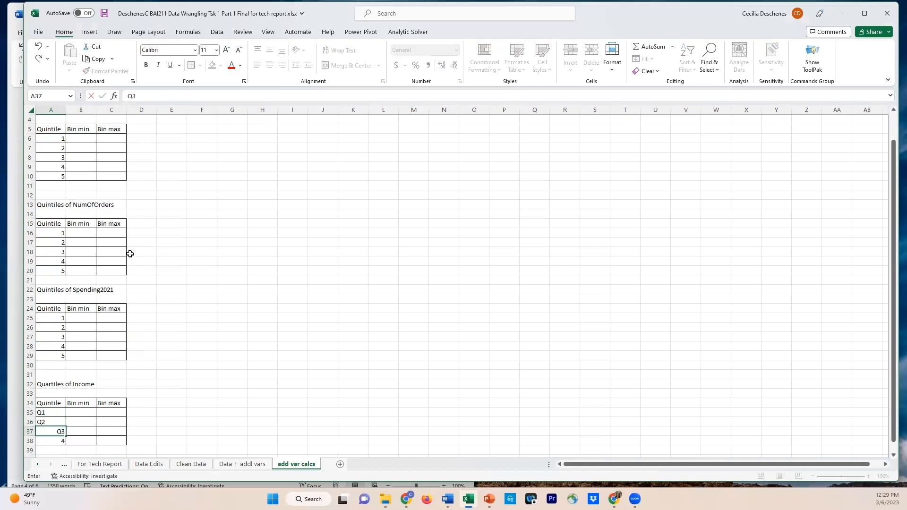
text(3)
key(Return)
text(Q4)
key(Return)
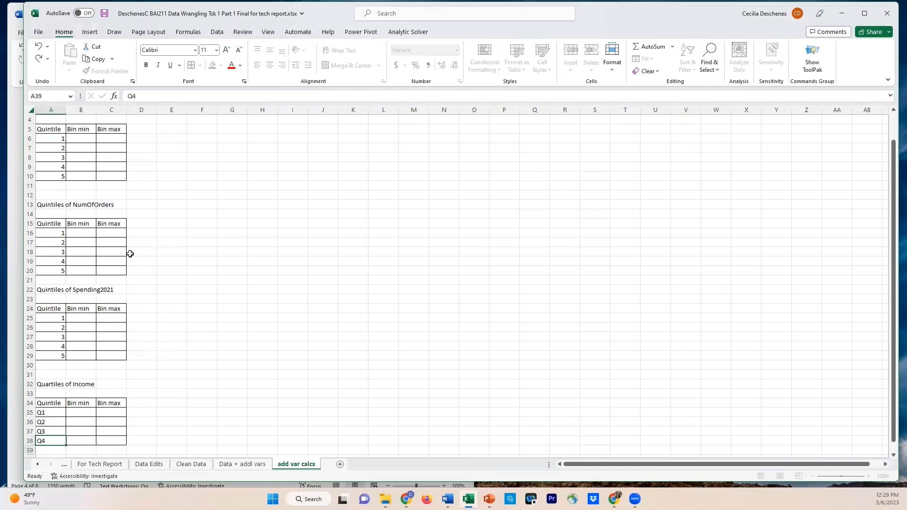
drag(52, 412, 56, 450)
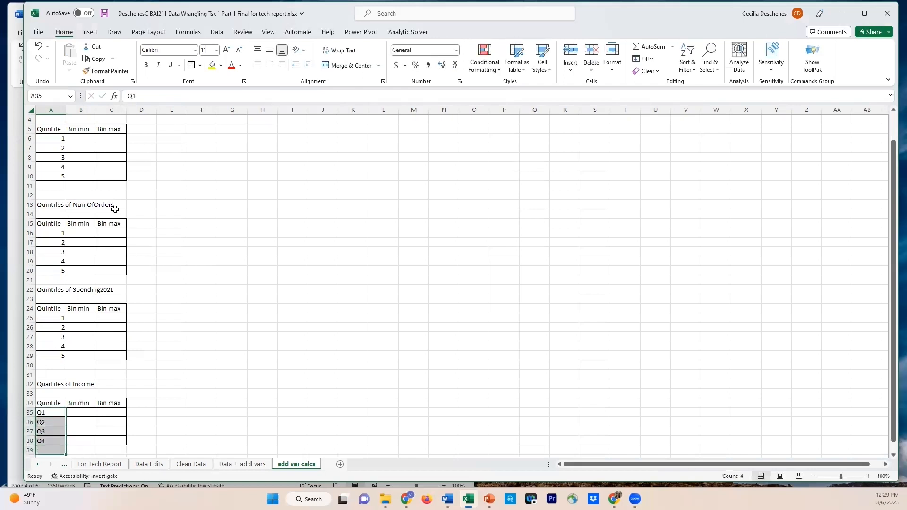
click(270, 65)
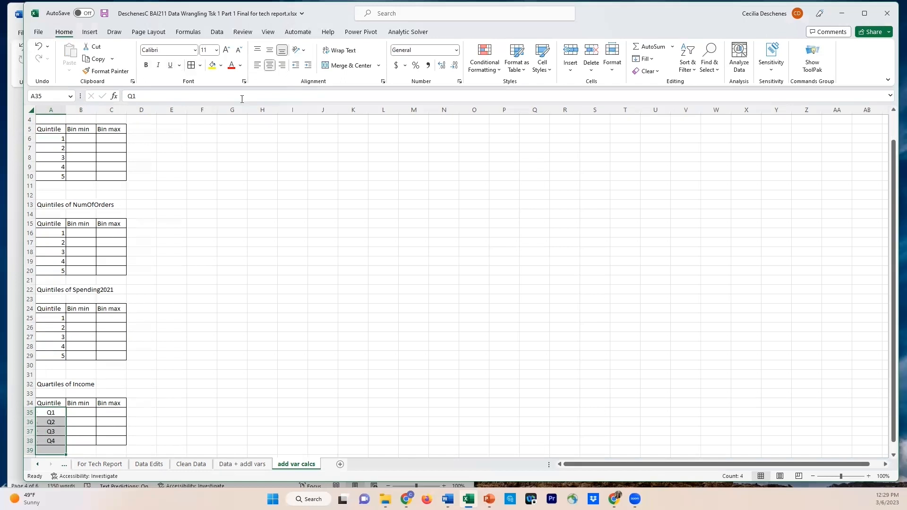
Change the Income table's header in A34 to "Quartile"
click(54, 404)
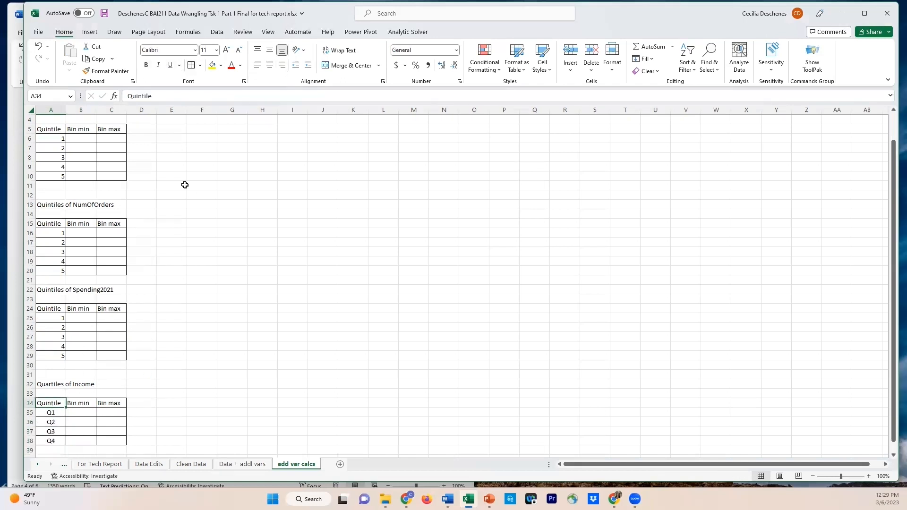
click(142, 96)
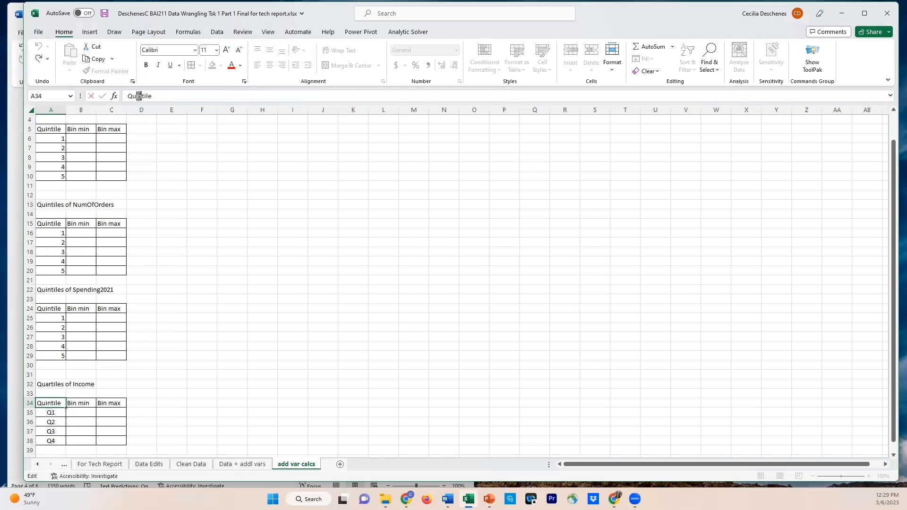
text(AR)
key(BackSpace)
key(BackSpace)
text(ar)
key(Return)
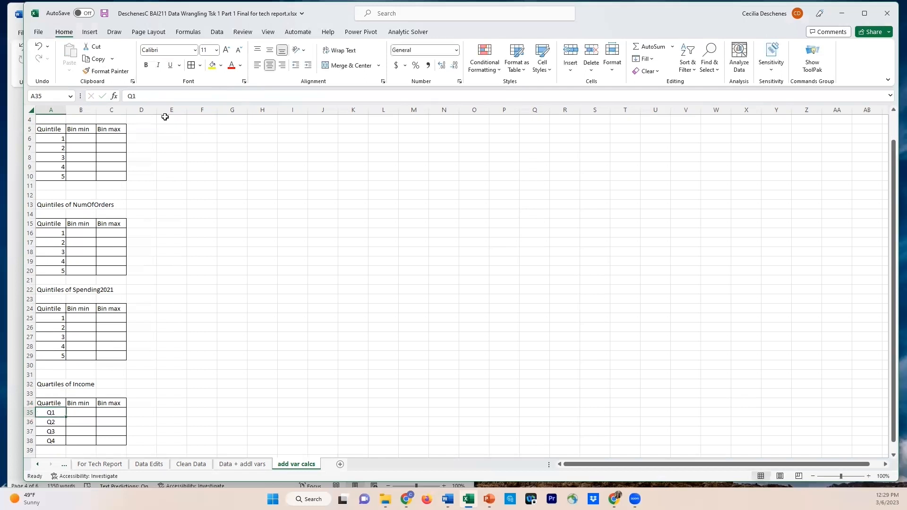
Check the Membership column on the Data + addl vars sheet, and switch to the Word report to read its definition and category values
scroll(106, 410, down, 2)
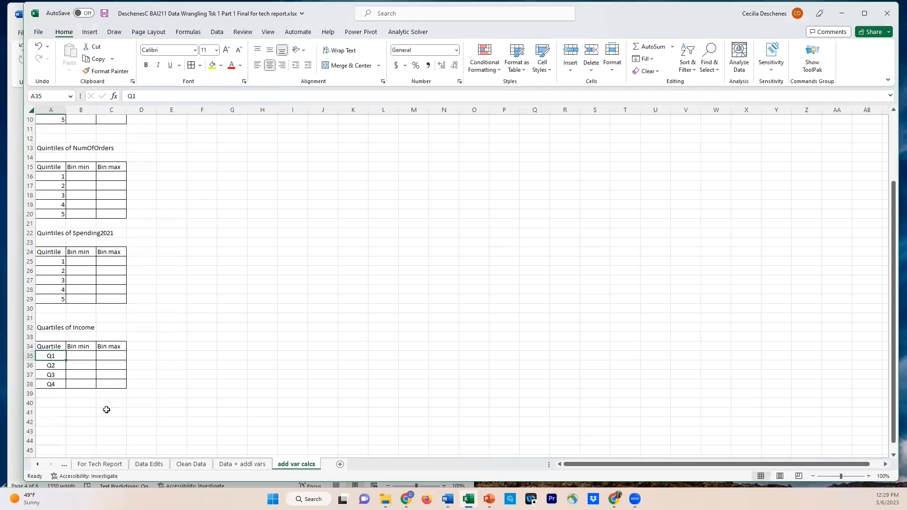
scroll(136, 406, up, 3)
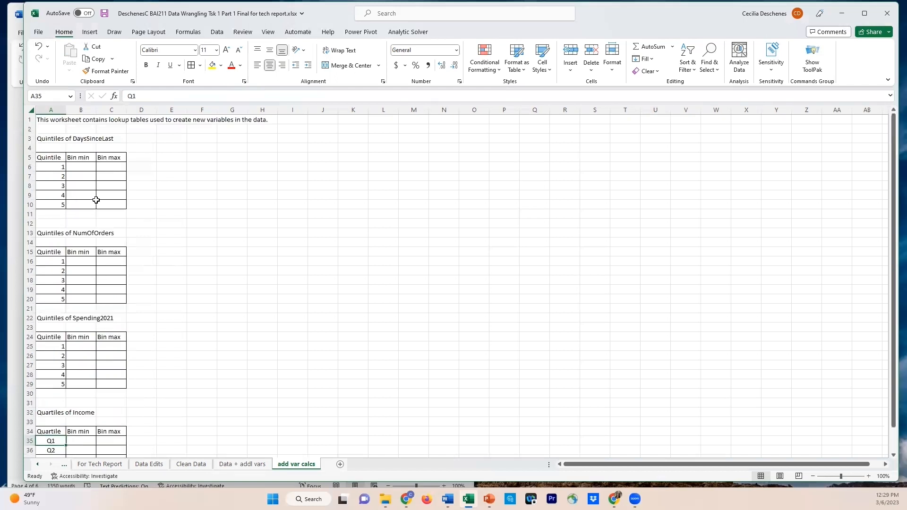
scroll(277, 435, down, 2)
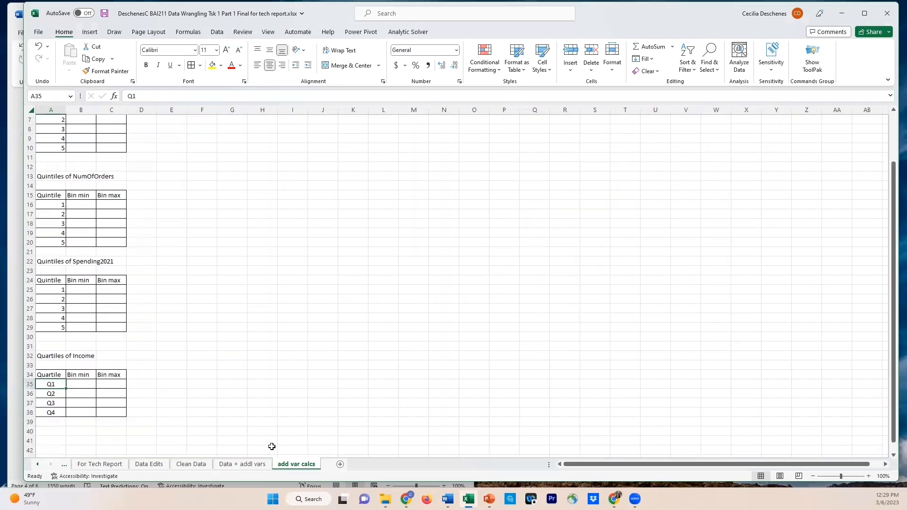
click(242, 465)
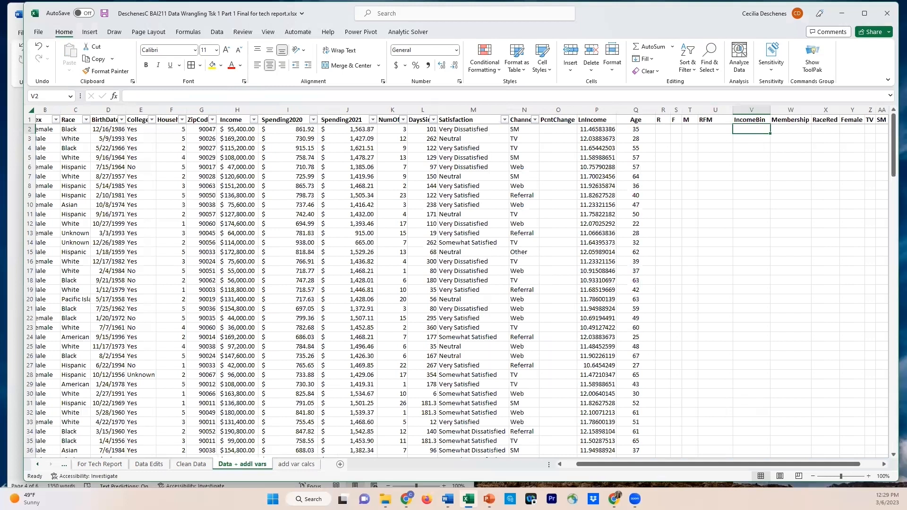
scroll(870, 468, right, 1)
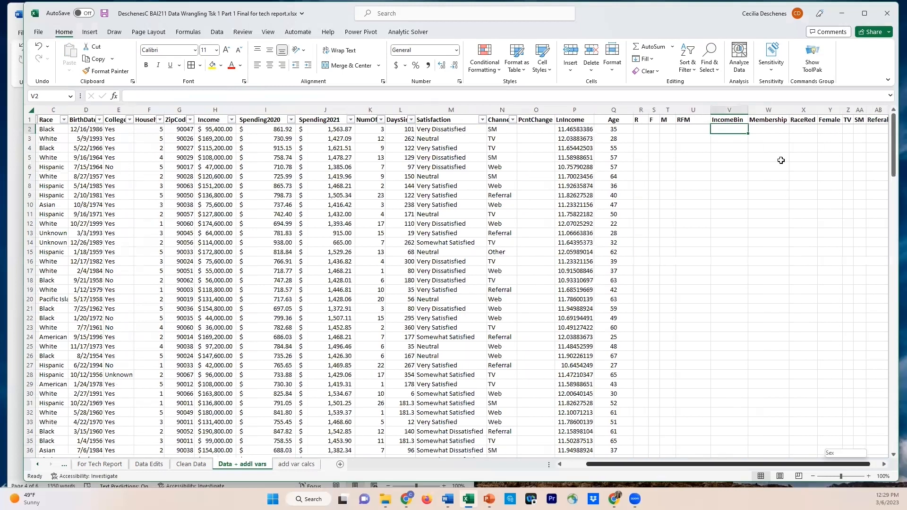
scroll(750, 119, right, 1)
click(743, 129)
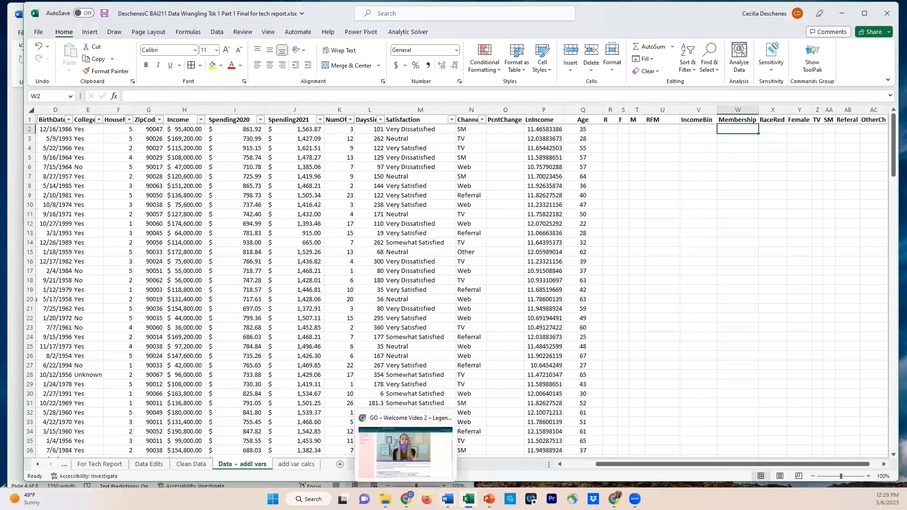
click(447, 499)
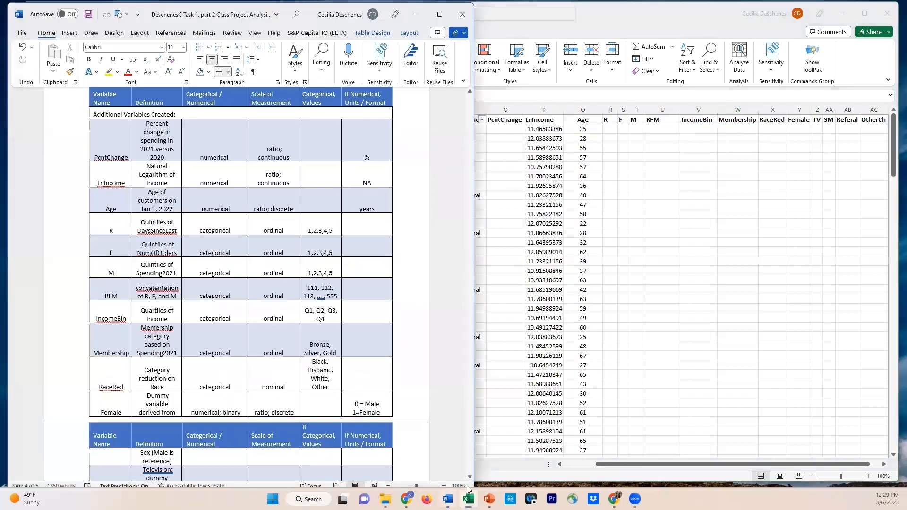
scroll(128, 401, down, 2)
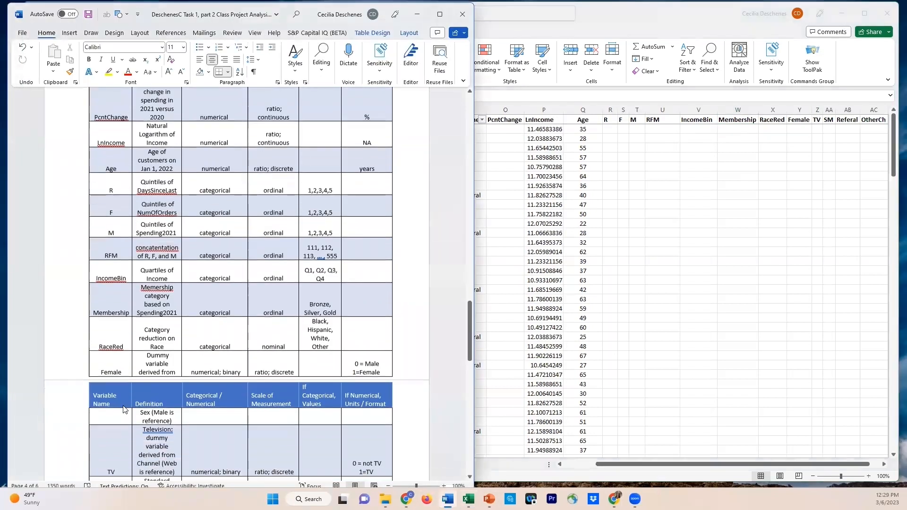
scroll(134, 359, up, 1)
scroll(136, 307, up, 1)
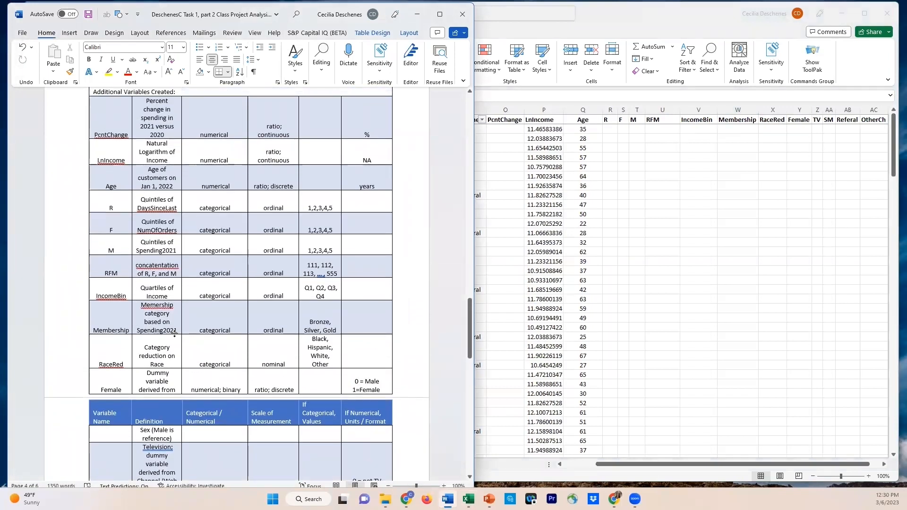
scroll(174, 331, down, 3)
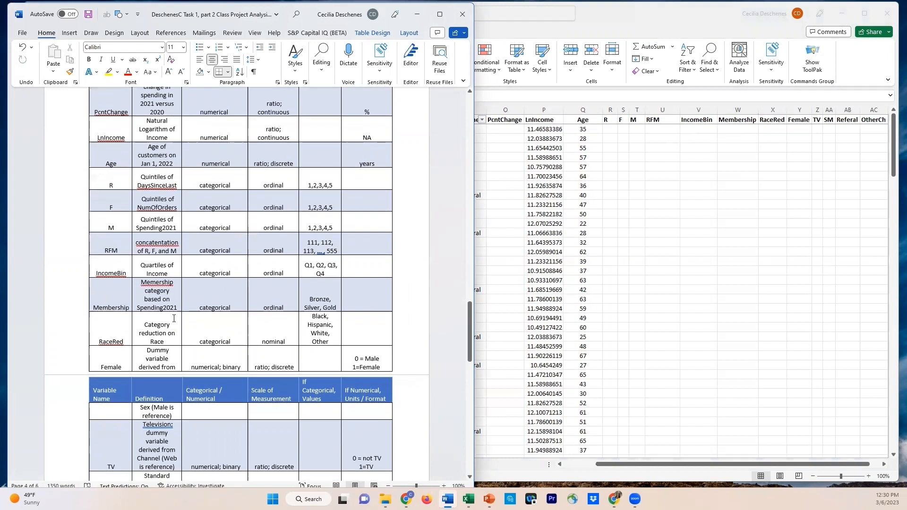
scroll(174, 318, down, 1)
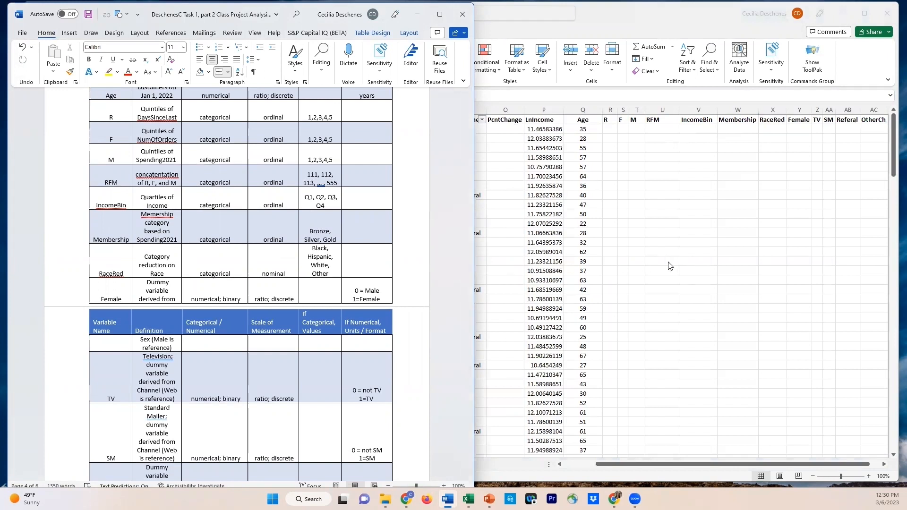
Return to Excel's add var calcs sheet and enter the left-aligned title "Custom Binning for Membership" in A41 below the Income table
click(726, 219)
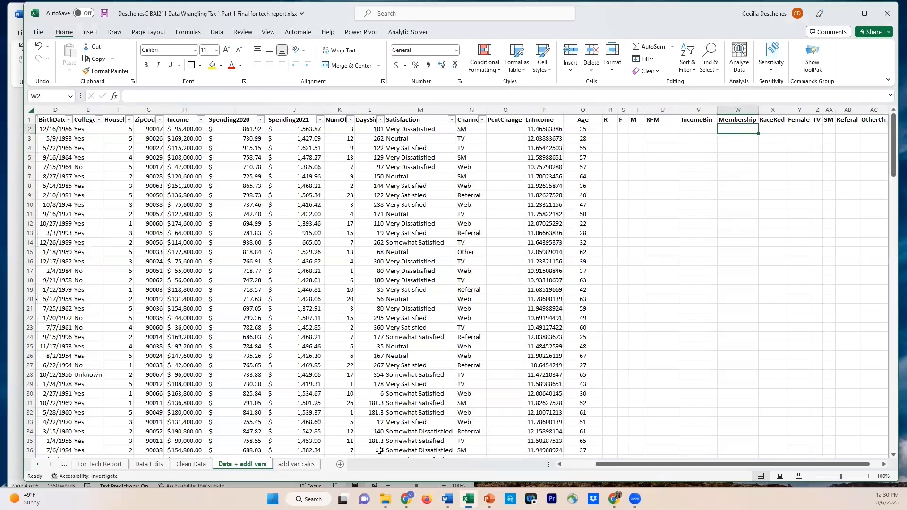
click(296, 464)
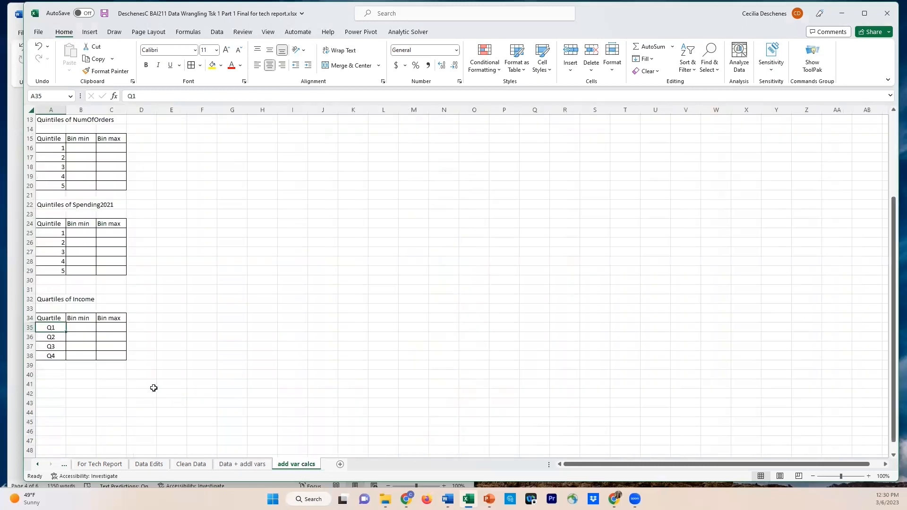
click(44, 382)
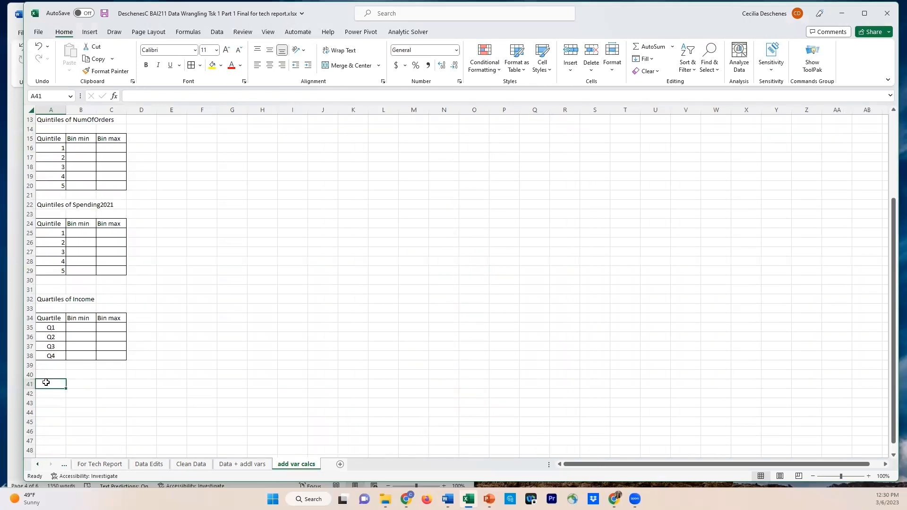
text(CustomeBinning for)
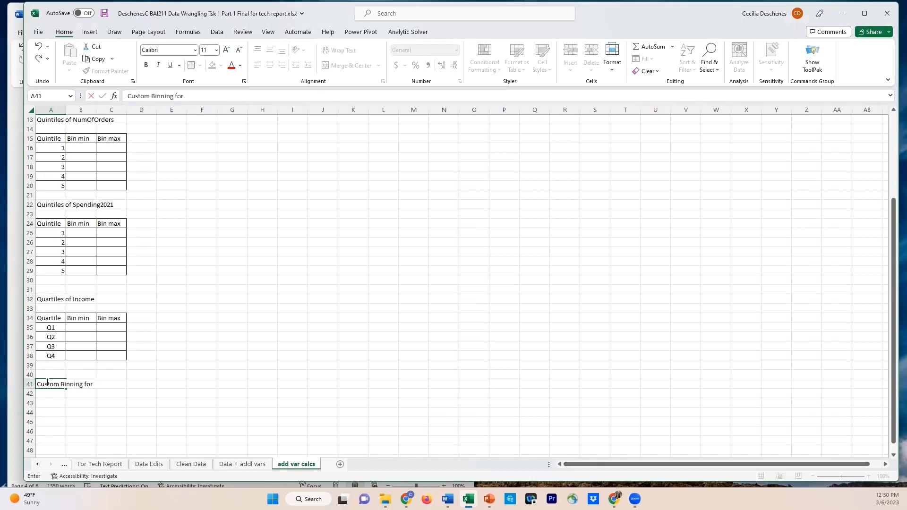
text( Membership)
key(Return)
key(Return)
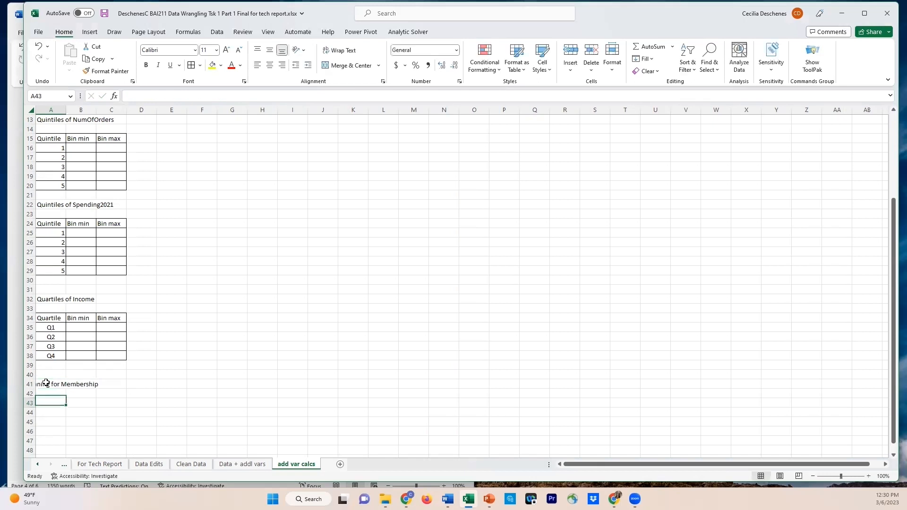
click(46, 385)
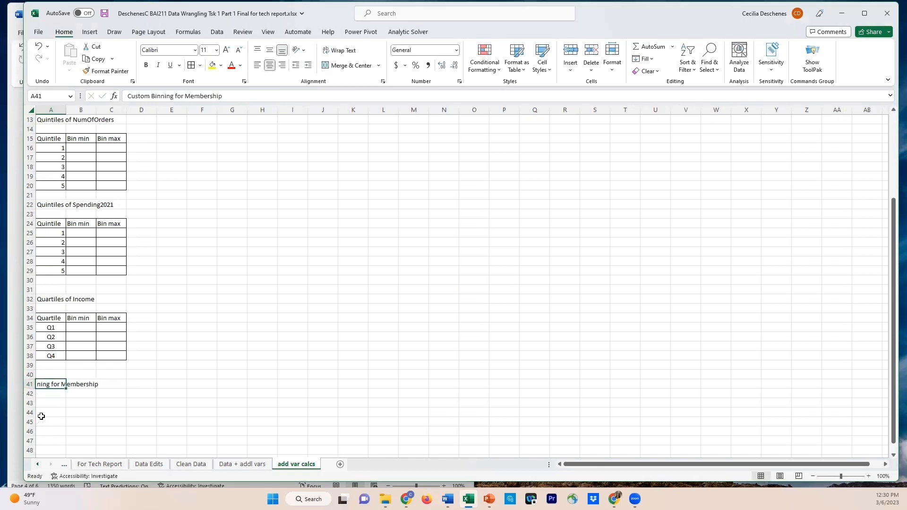
click(258, 67)
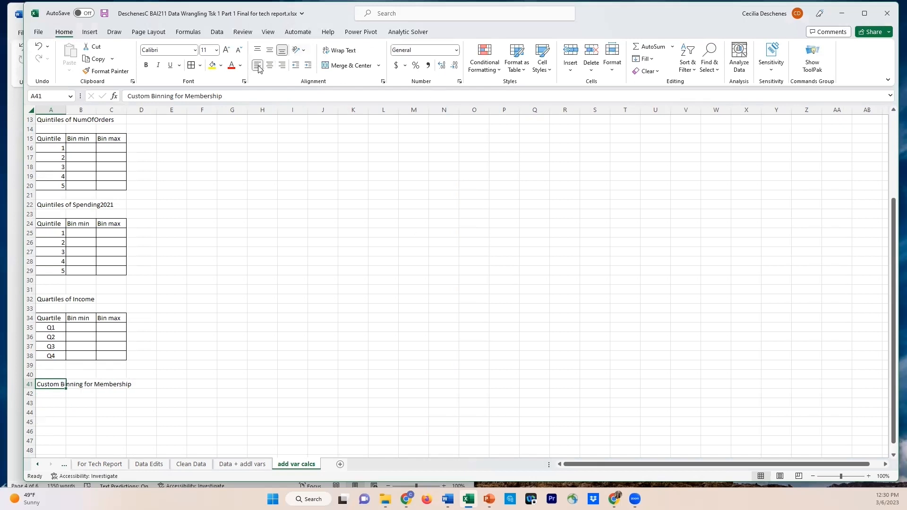
Enter the header "Bin names" in A43 under the Membership title and widen column A to fit it
click(50, 403)
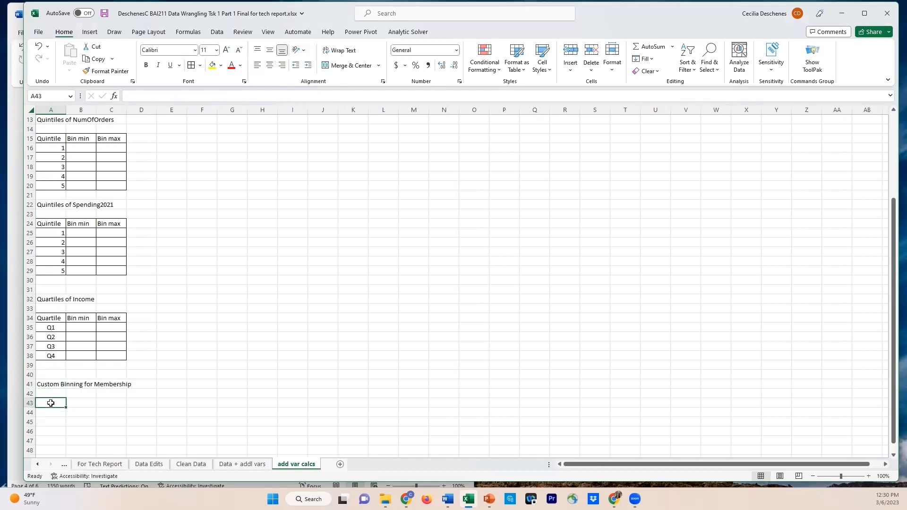
text(Bin names)
key(Return)
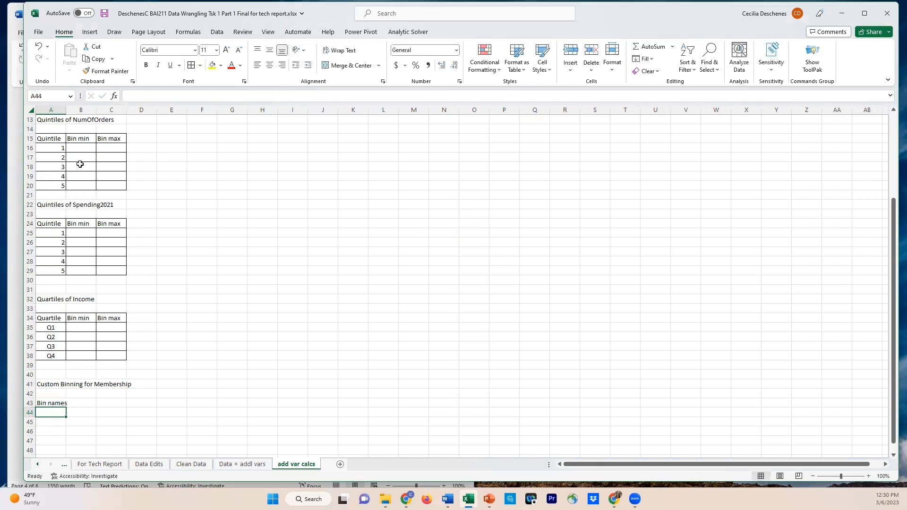
drag(67, 109, 77, 109)
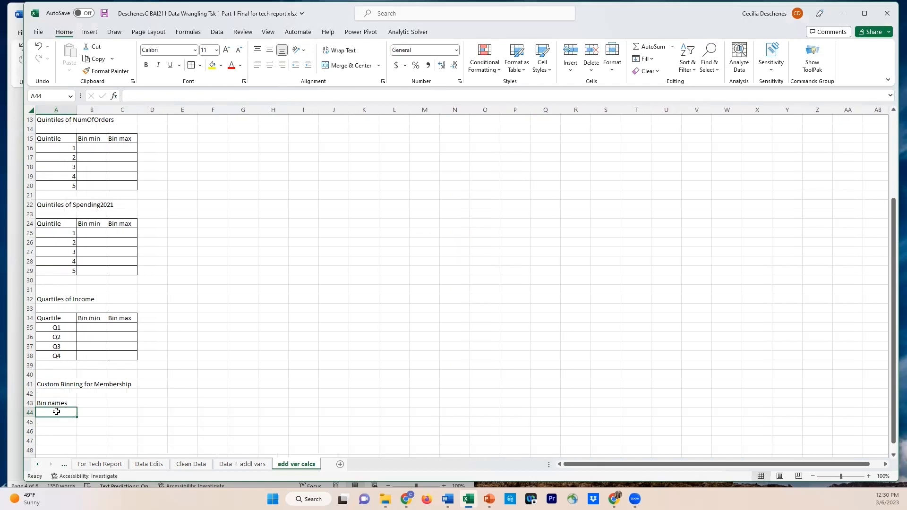
List the membership bins Bronze, Silver and Gold in A44:A46 under the Bin names header
text(Bronze)
key(Return)
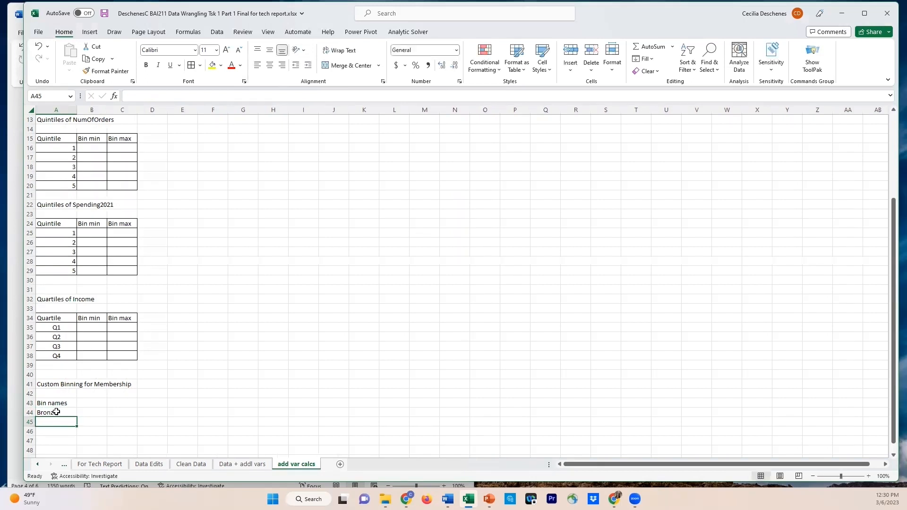
text(Silver)
key(Return)
text(Gold)
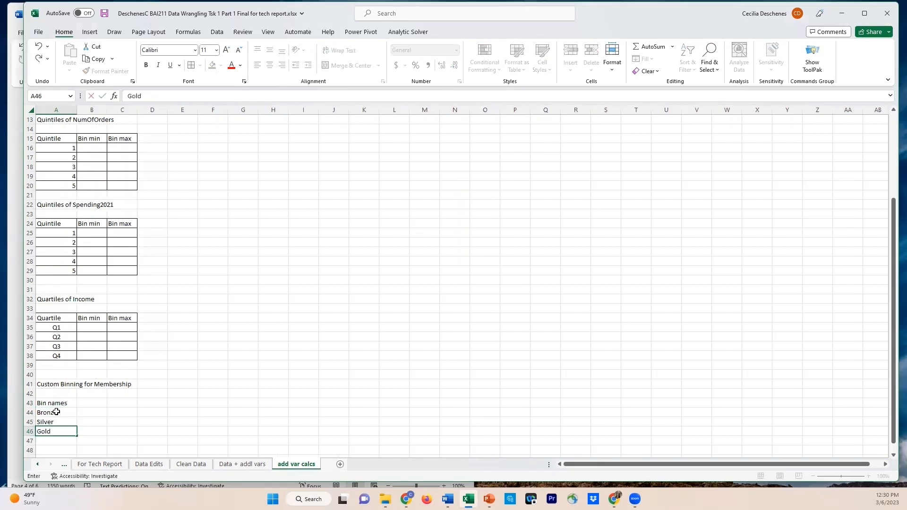
click(97, 406)
click(58, 393)
click(97, 394)
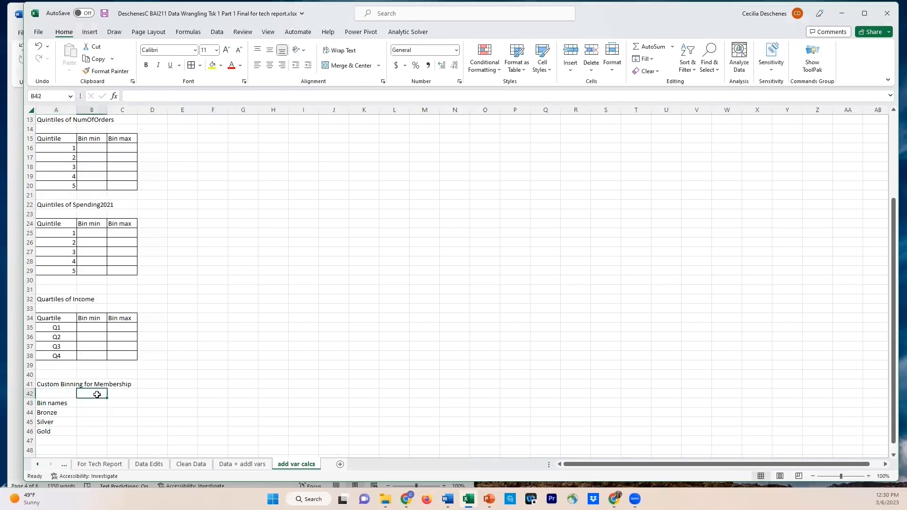
Enter the note "- custom binning based on Spending2021" as text in B42 under the Membership title
text(- cu)
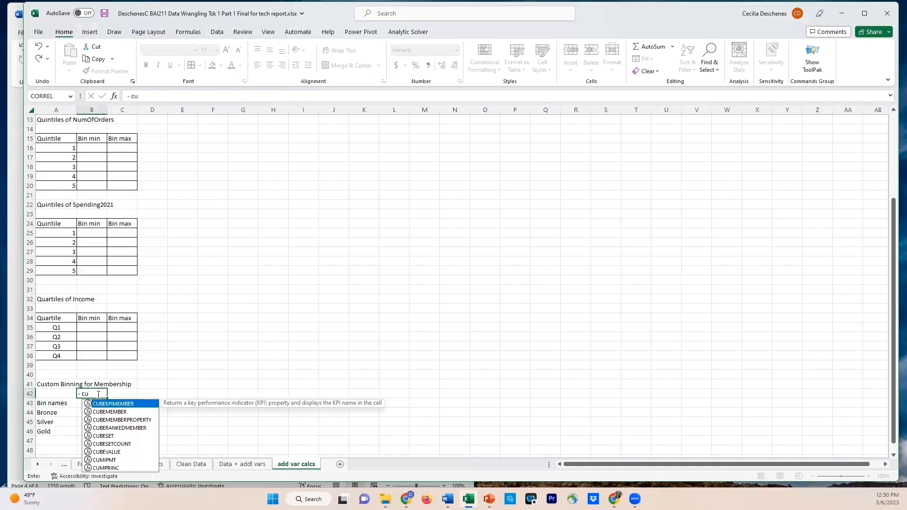
text(stom binning based on)
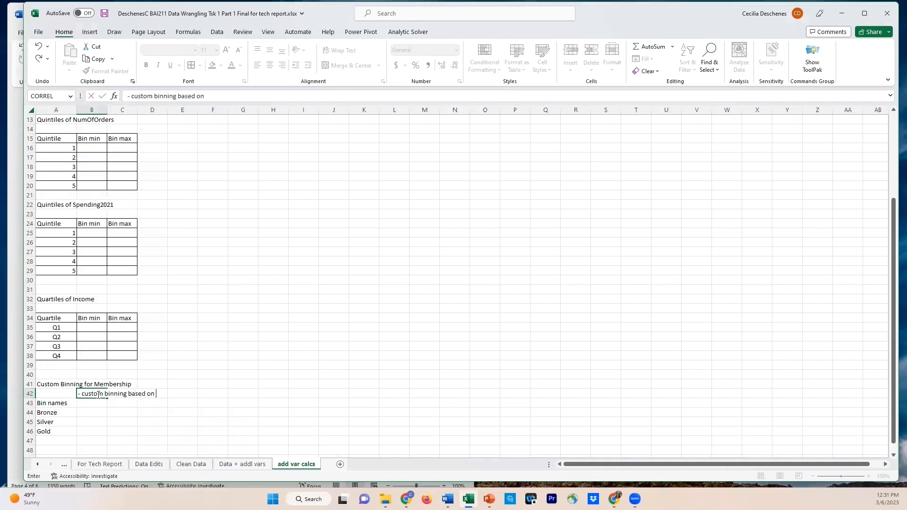
text( Spending202)
click(92, 413)
click(88, 395)
click(134, 96)
key(BackSpace)
key(BackSpace)
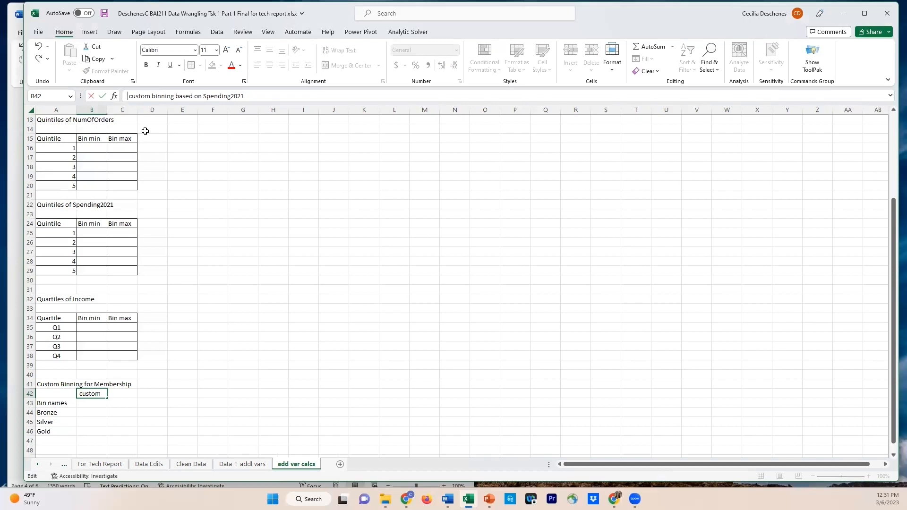
text(')
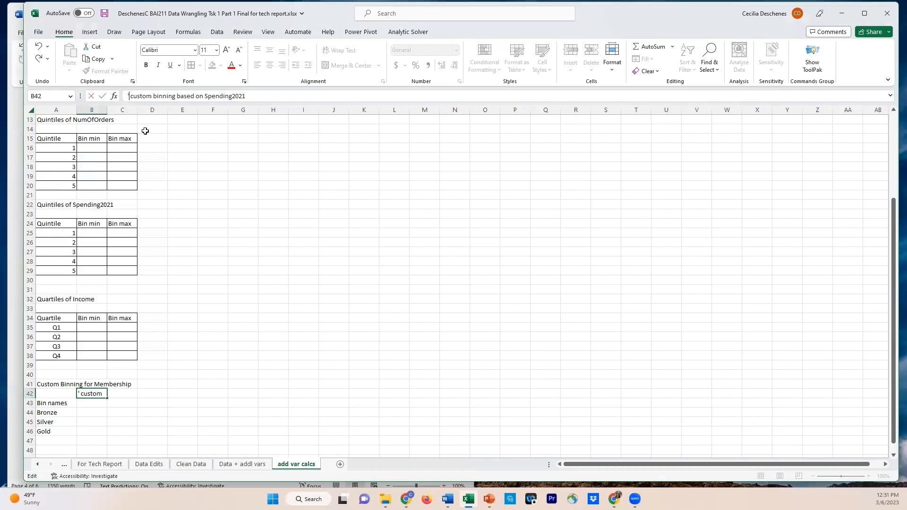
text(-)
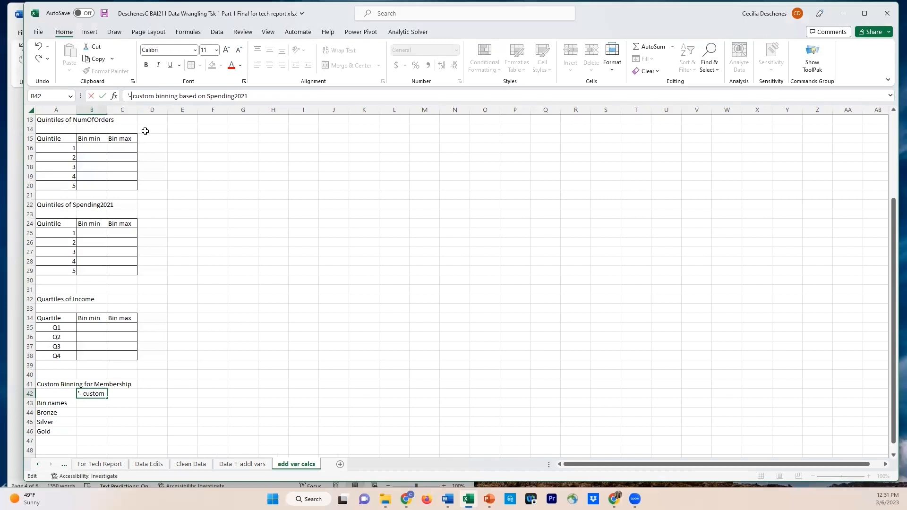
key(Return)
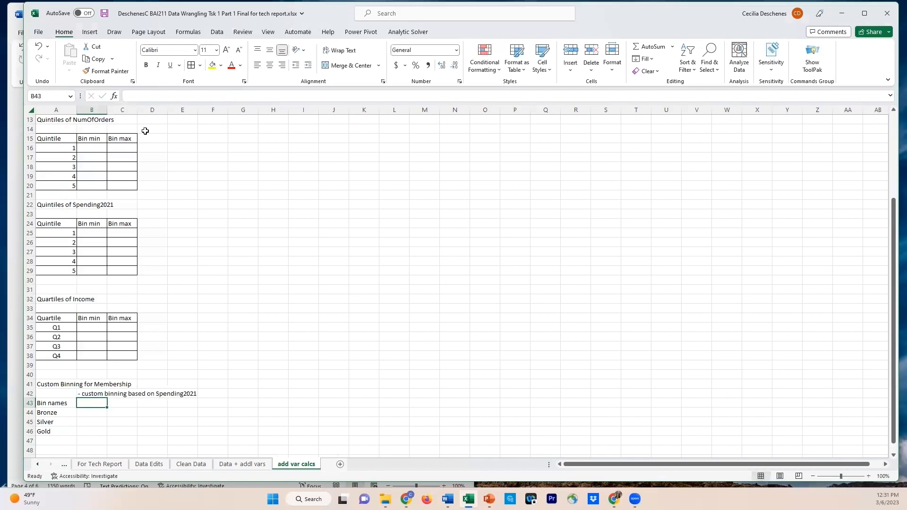
Enter the headers "Bin min" in B43 and "Bin max" in C43 beside Bin names
text(Bin min)
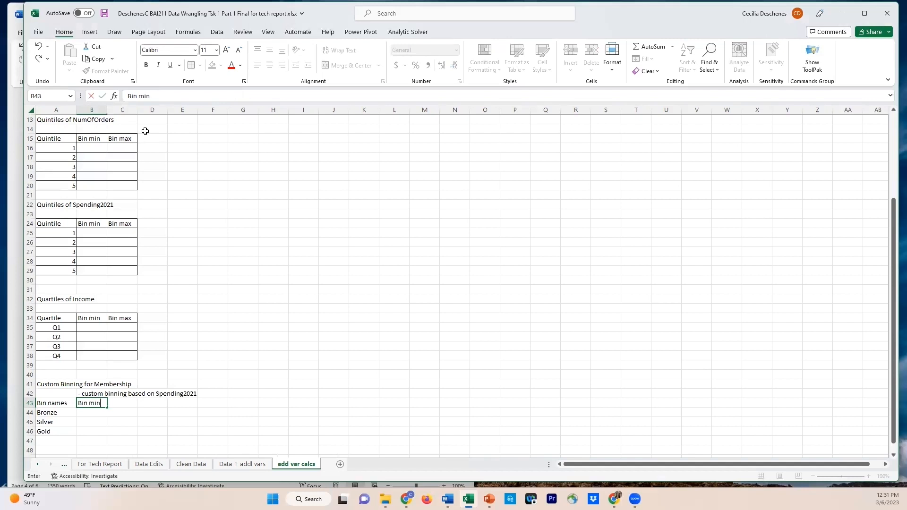
key(Tab)
text(B)
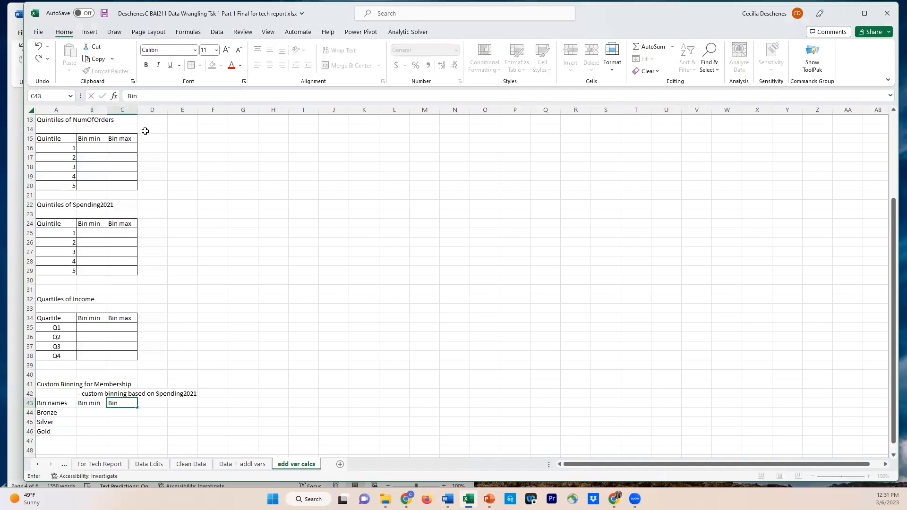
text(in max)
key(Return)
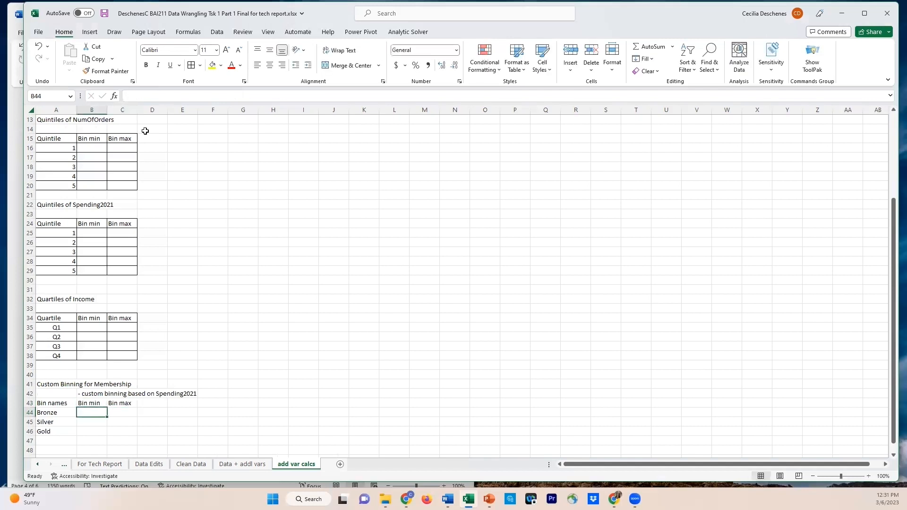
Apply borders to all cells of the Membership table A43:C46 and bold its header row A43:C43
drag(52, 405, 120, 428)
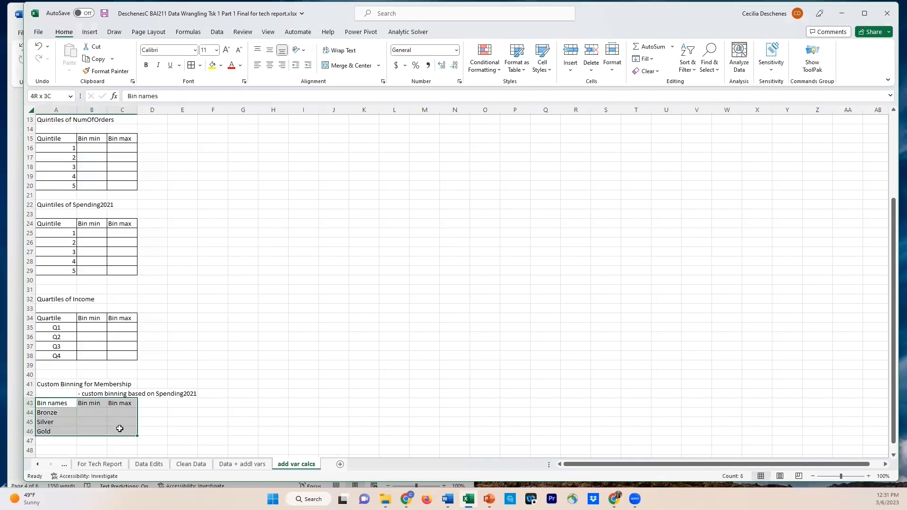
click(191, 65)
click(94, 416)
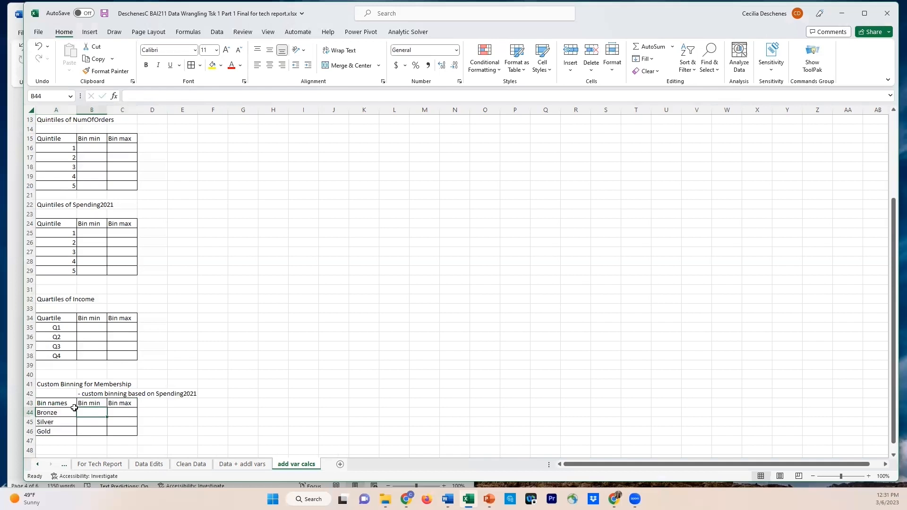
drag(59, 405, 121, 404)
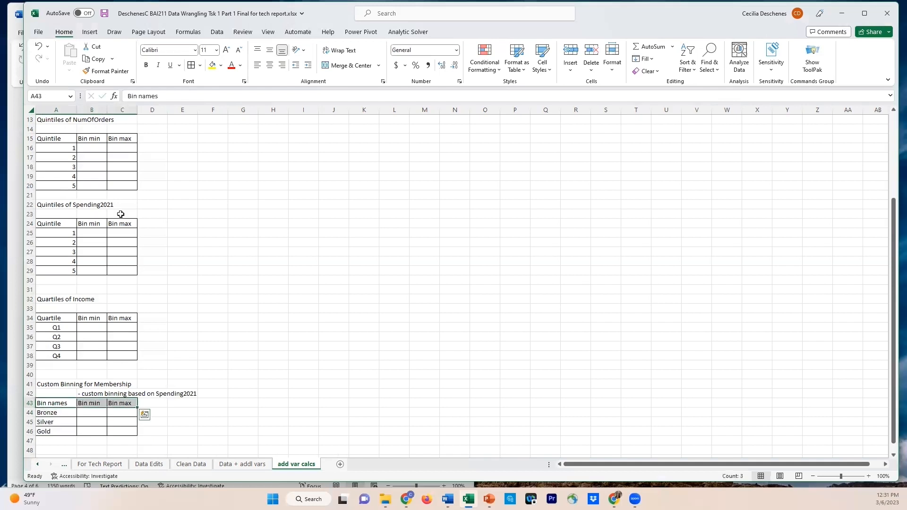
click(147, 68)
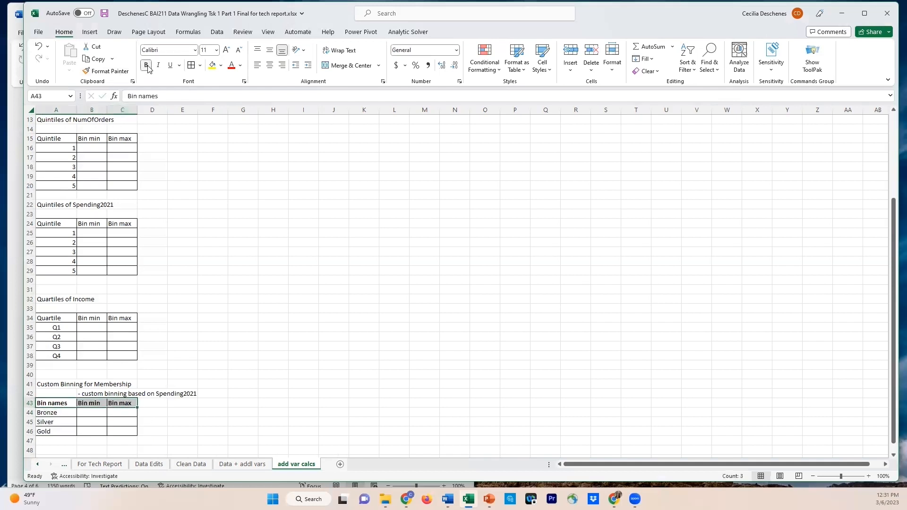
click(73, 421)
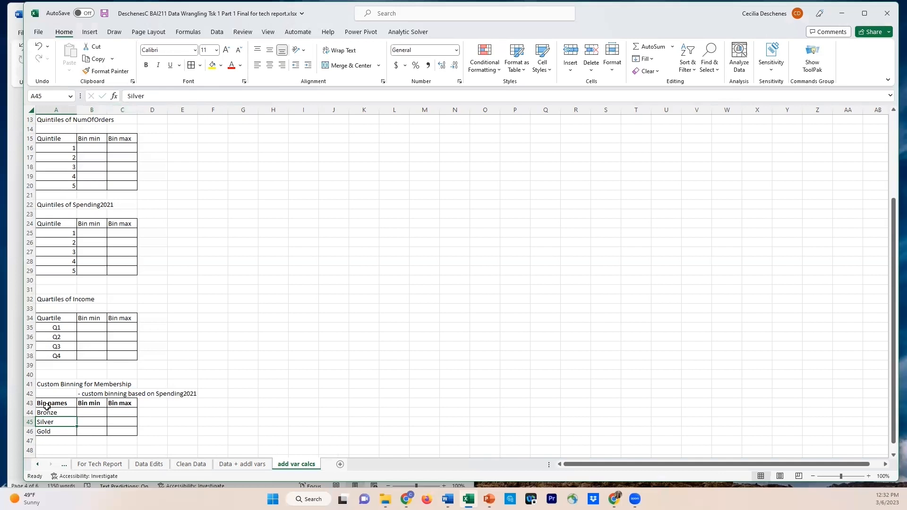
Center the bin names Bronze, Silver and Gold in A44:A46
drag(47, 414, 47, 431)
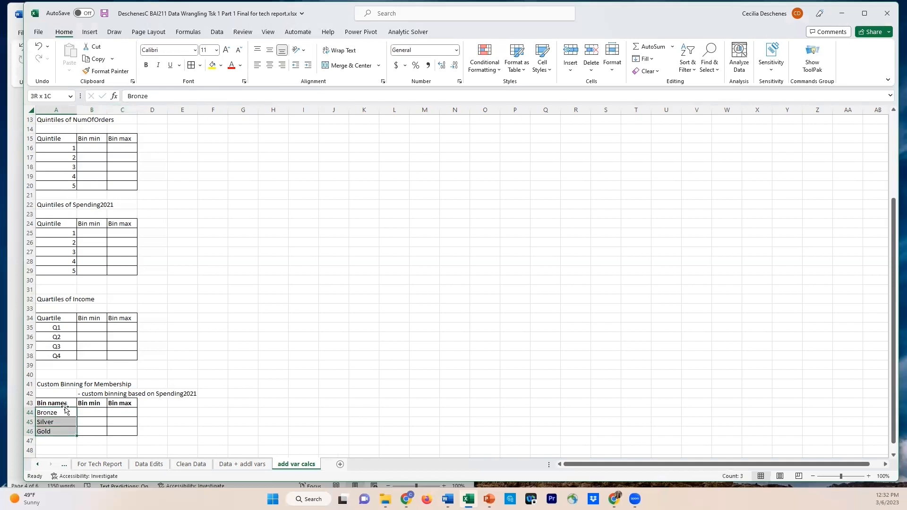
click(270, 65)
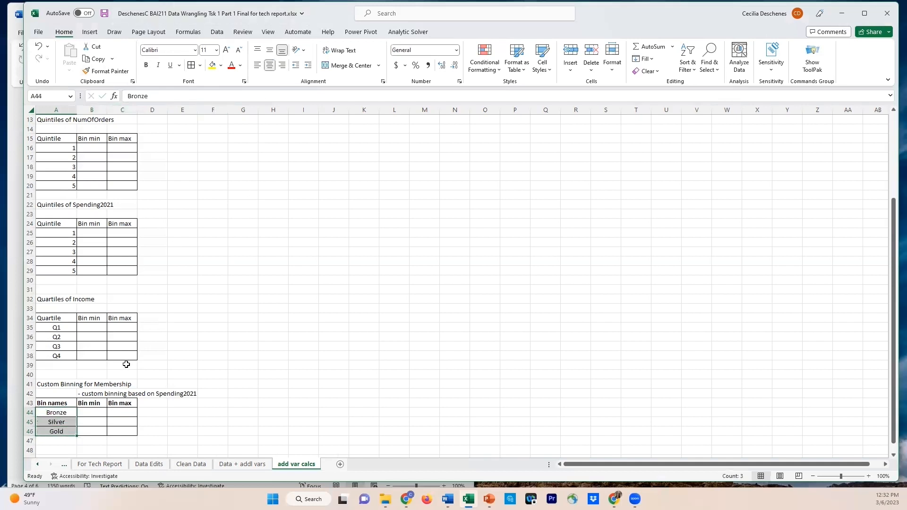
click(101, 421)
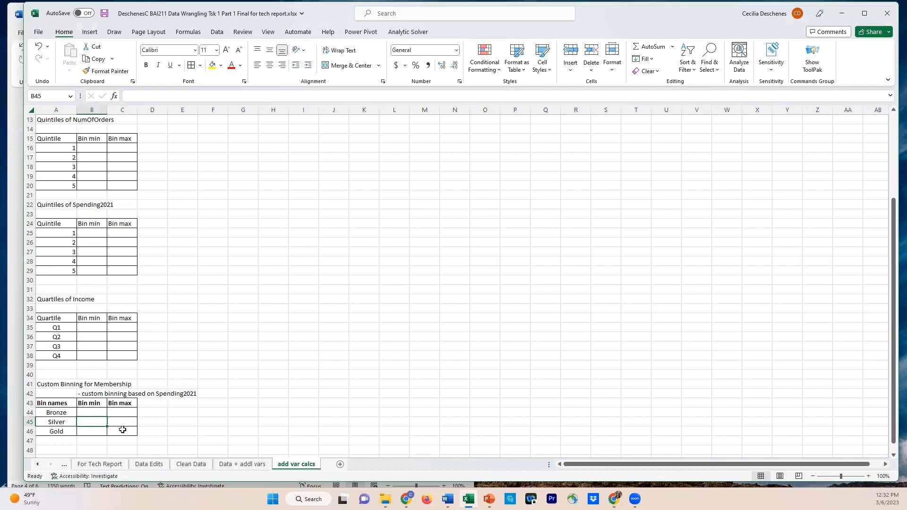
Insert a histogram of the Spending2021 column on the Data + addl vars sheet
click(236, 465)
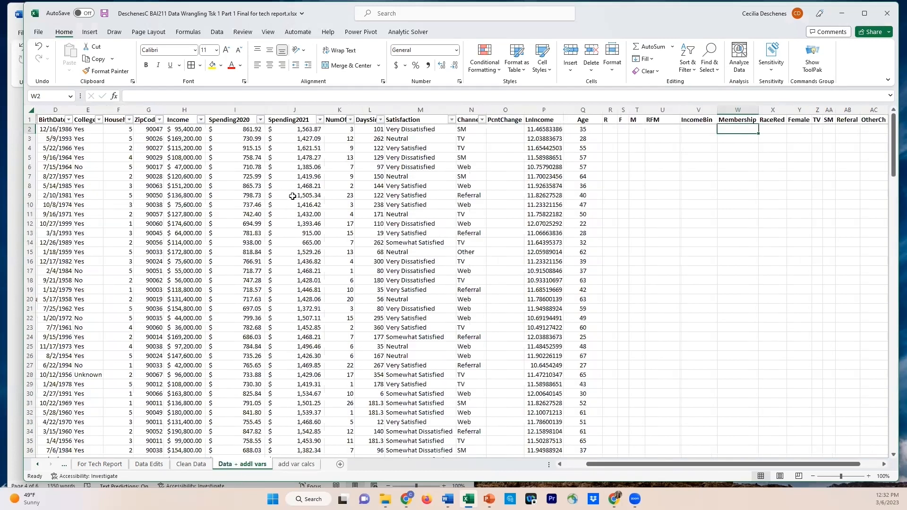
click(289, 108)
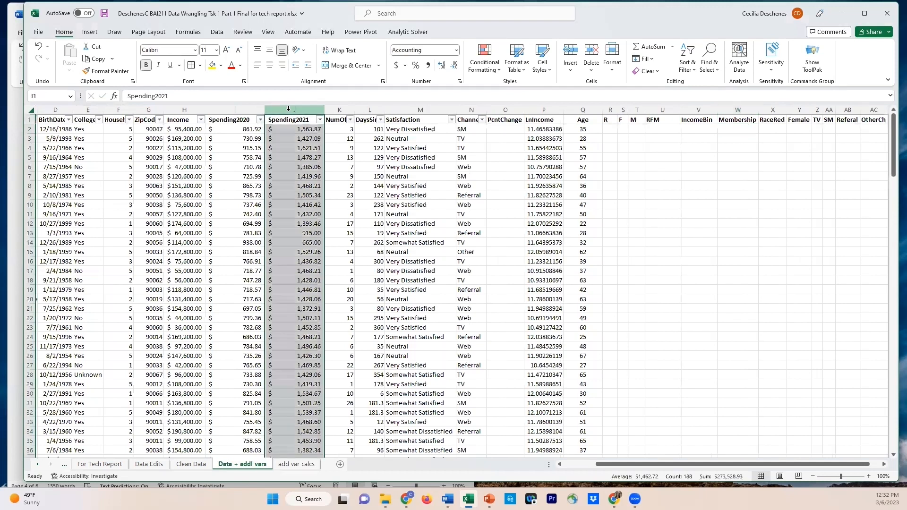
click(89, 33)
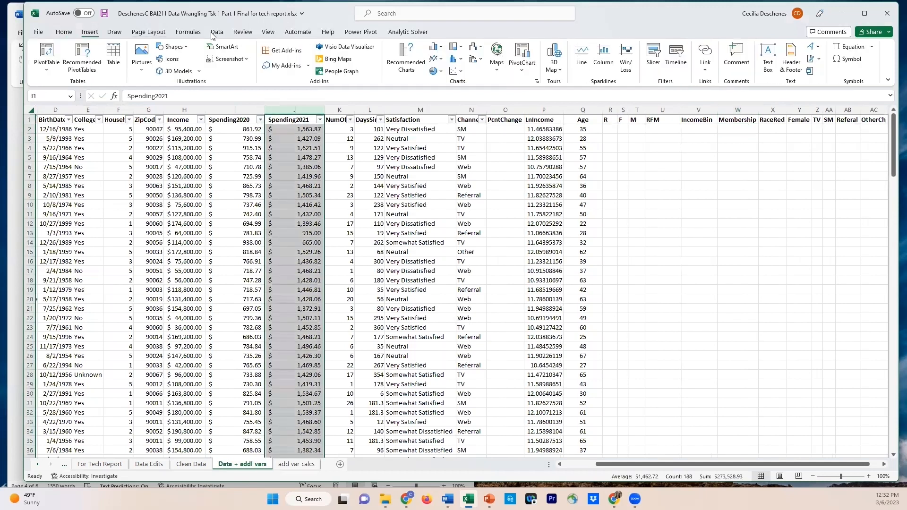
click(452, 60)
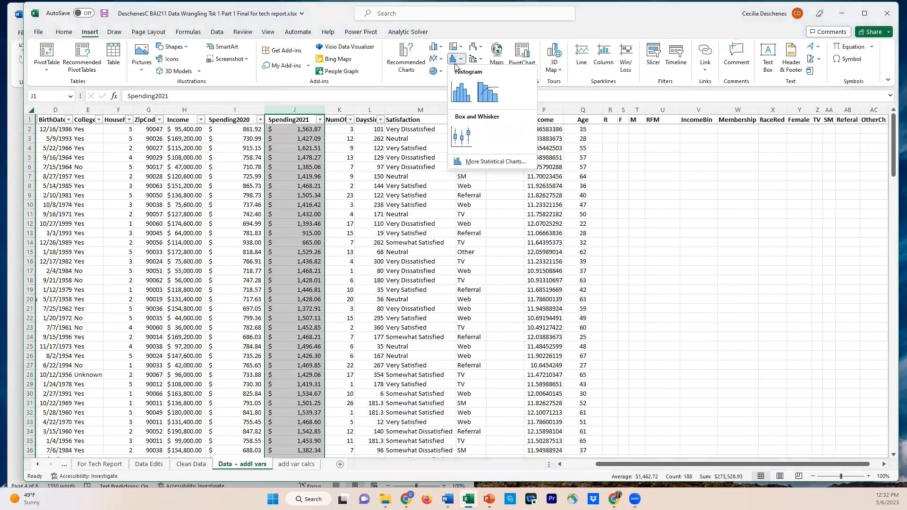
click(457, 95)
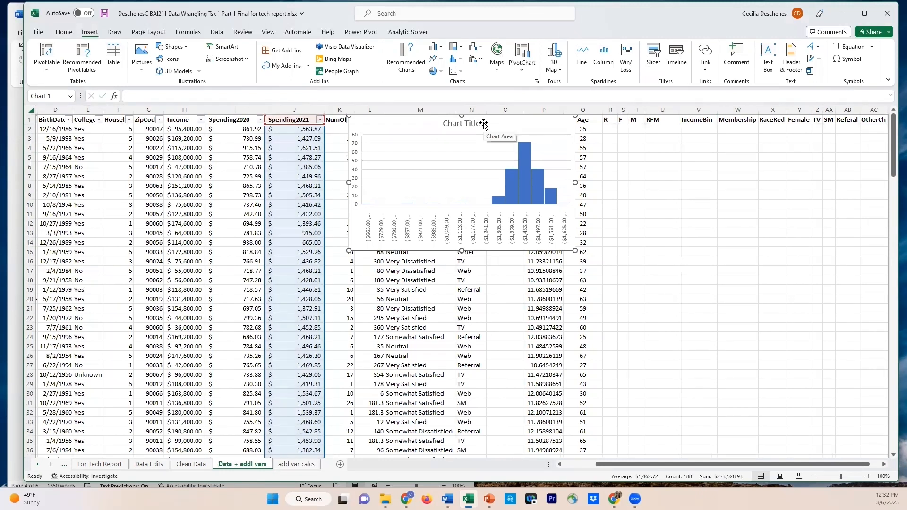
Move the Spending2021 histogram to the add var calcs sheet, placing it beside the Income and Membership tables from about row 34
key(Delete)
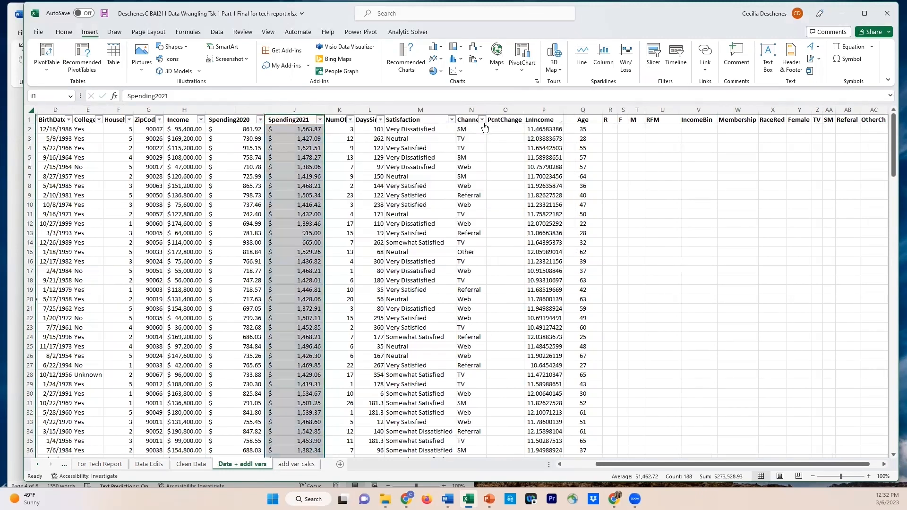
click(303, 467)
scroll(239, 377, down, 1)
click(239, 358)
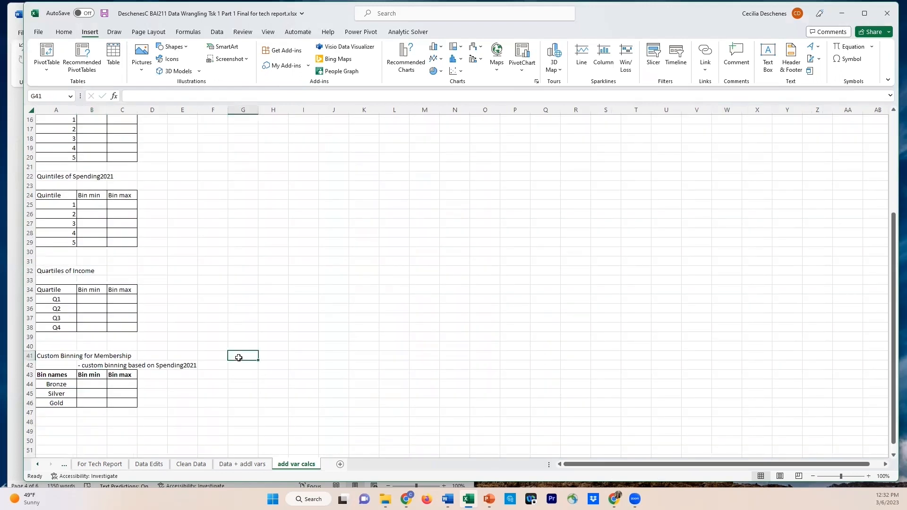
key(ctrl+v)
drag(239, 358, 228, 281)
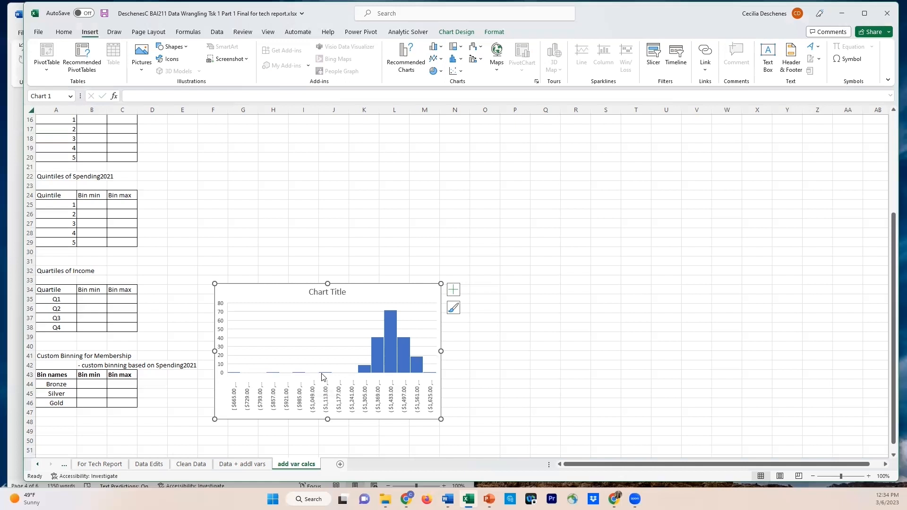
Enlarge the Spending2021 histogram vertically to span about rows 31 to 50 so its bin ranges are readable
mouse_move(324, 376)
mouse_move(413, 375)
drag(324, 419, 317, 448)
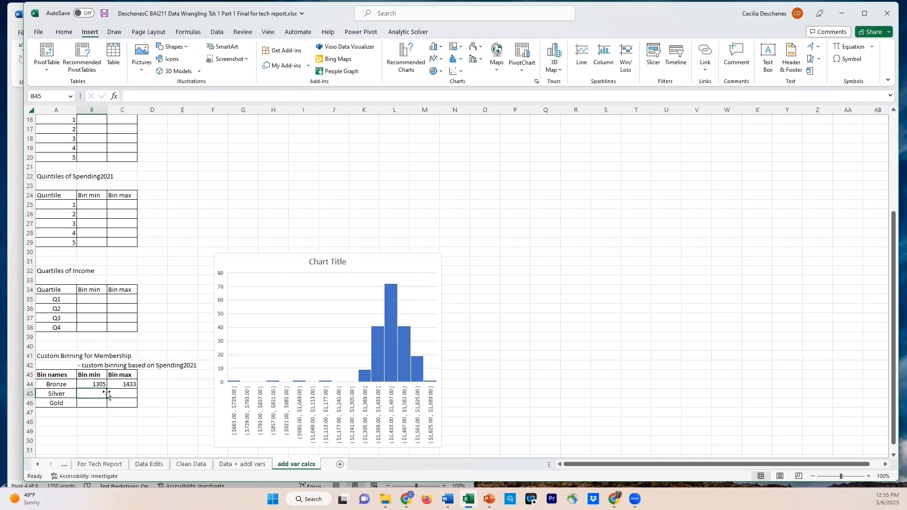
Enter 1561 in C45 as the Silver bin maximum of the Membership table
key(Right)
text(1561)
key(Return)
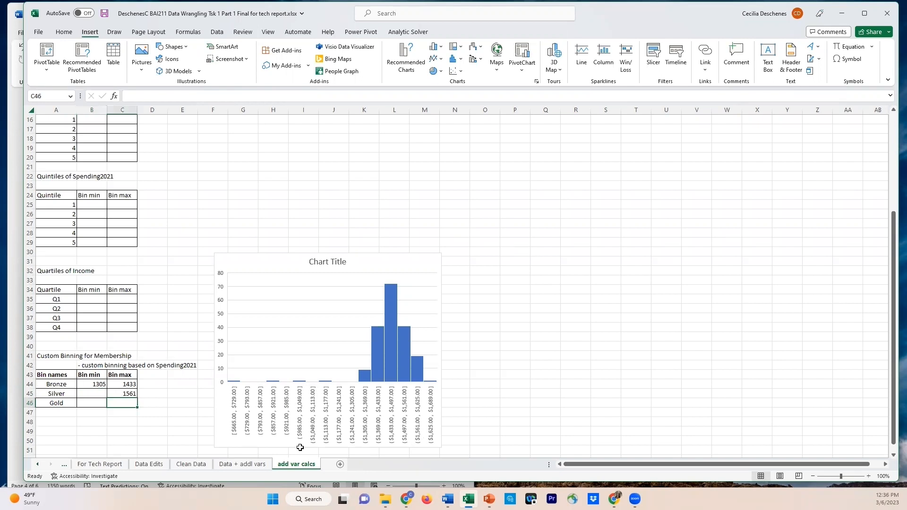
Check the Spending2021 column on the Data + addl vars sheet and return to the Bronze bin minimum in B44
click(230, 465)
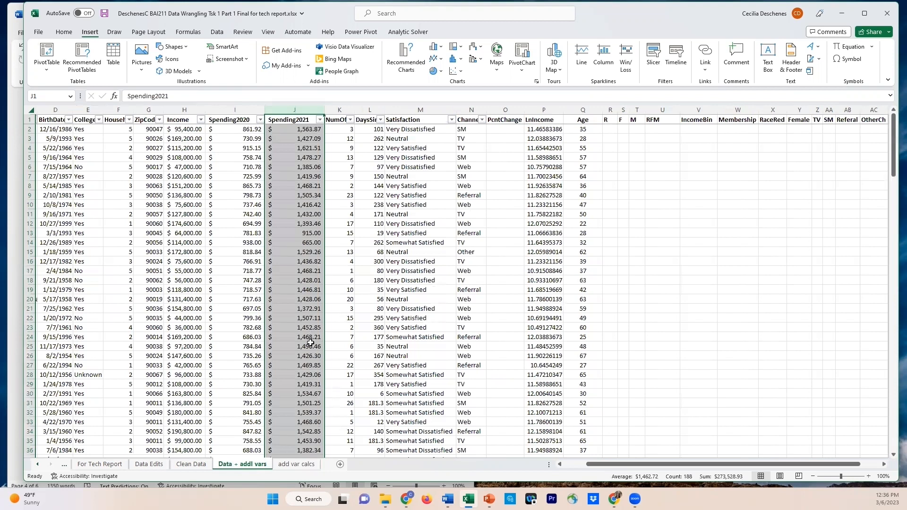
click(296, 465)
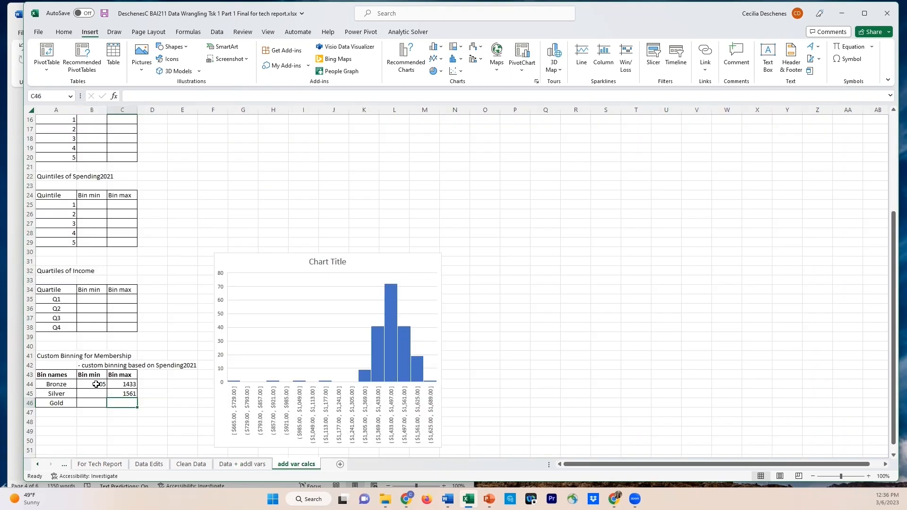
click(96, 385)
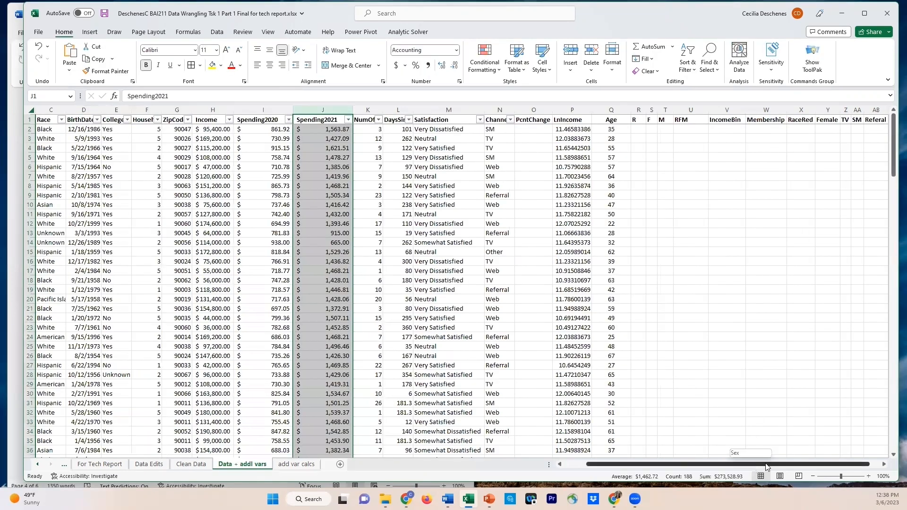
Widen the RaceRed column X slightly on the Data + addl vars sheet, with X2 selected for its formula
drag(766, 467, 777, 467)
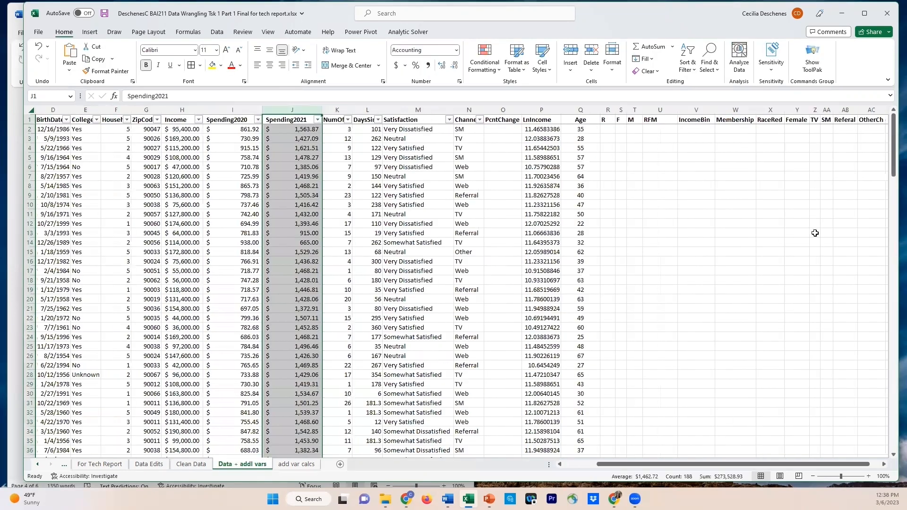
click(775, 122)
click(777, 130)
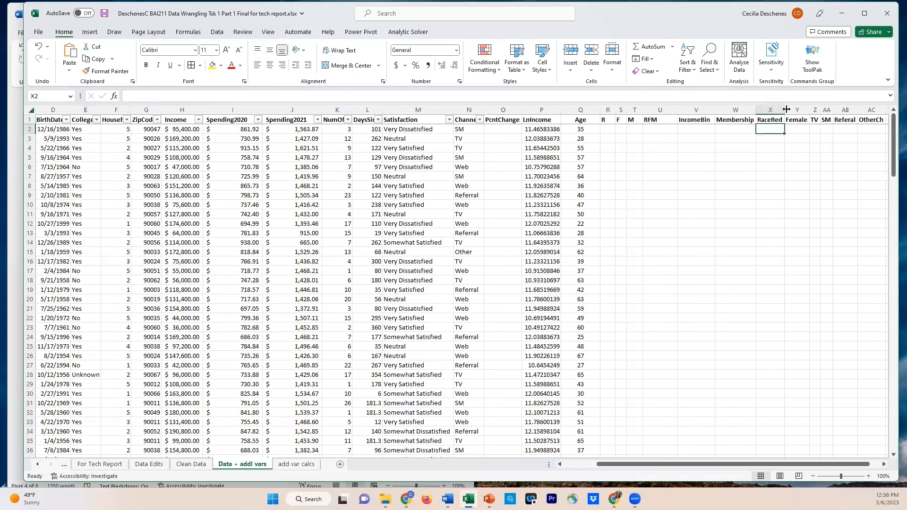
drag(784, 109, 792, 109)
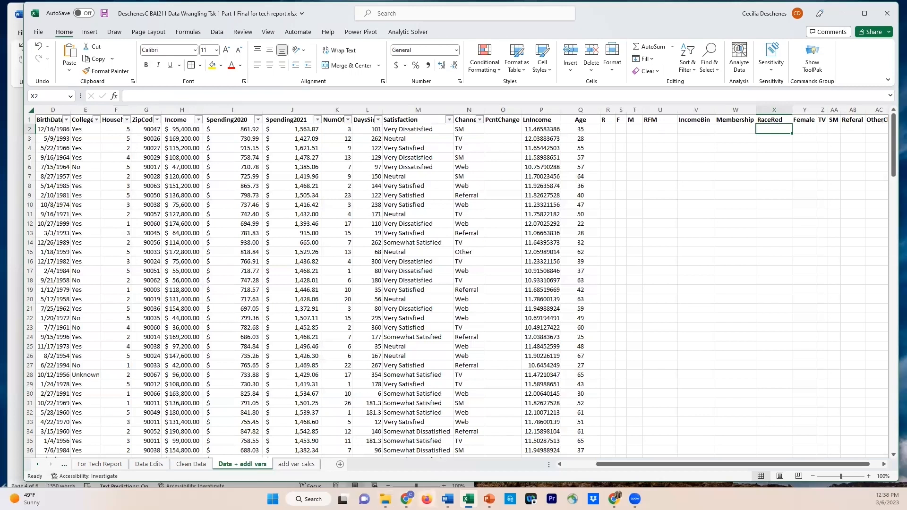
Look up the RaceRed definition and category values in the Word report's variable table, returning to the Excel workbook
click(18, 411)
scroll(175, 370, down, 5)
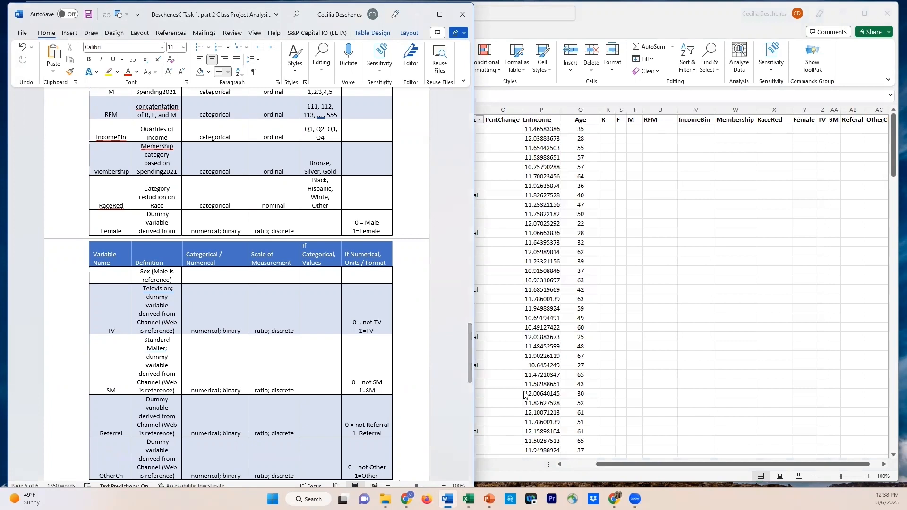
click(621, 468)
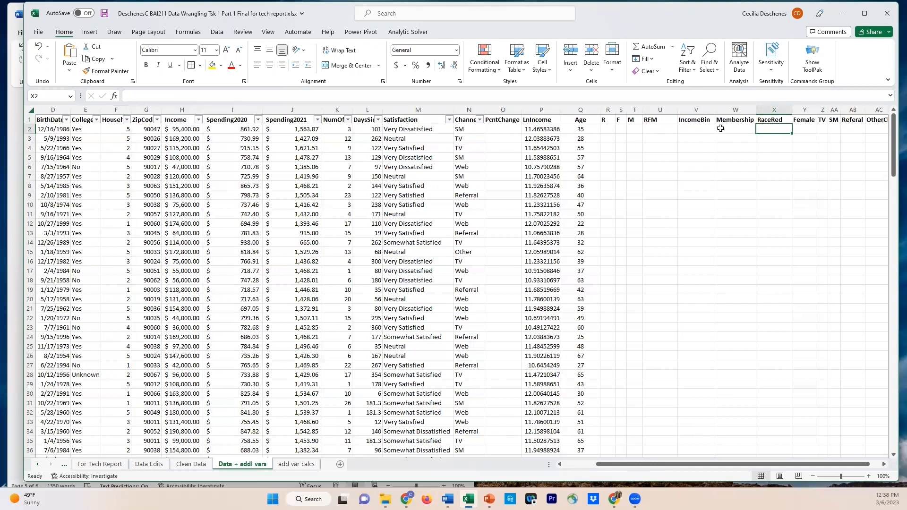
Begin an IF formula in X2 with an empty logical test and the placeholders <if True> and <if False>
click(235, 98)
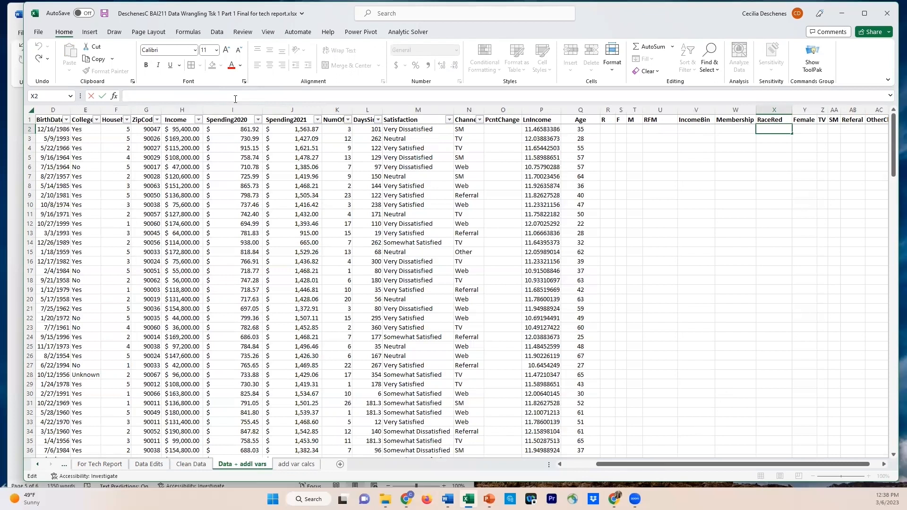
text(=if)
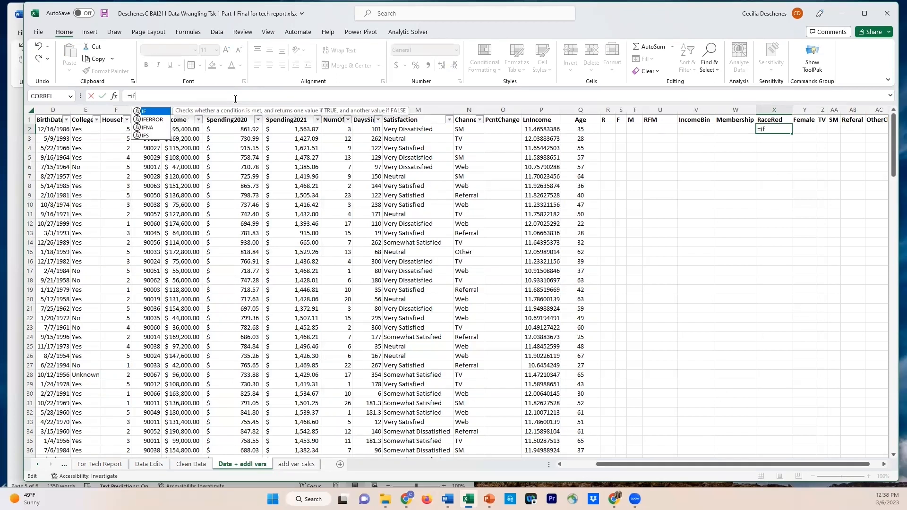
key(Tab)
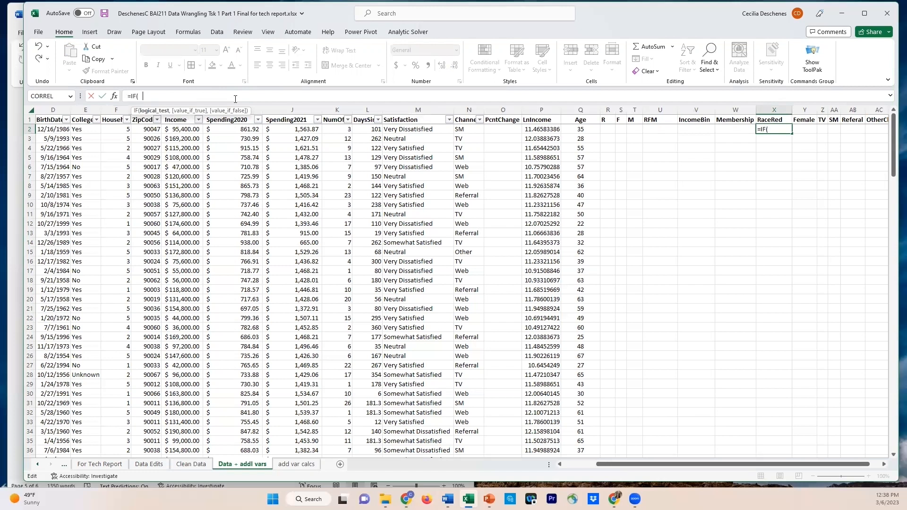
text(, )< if T)
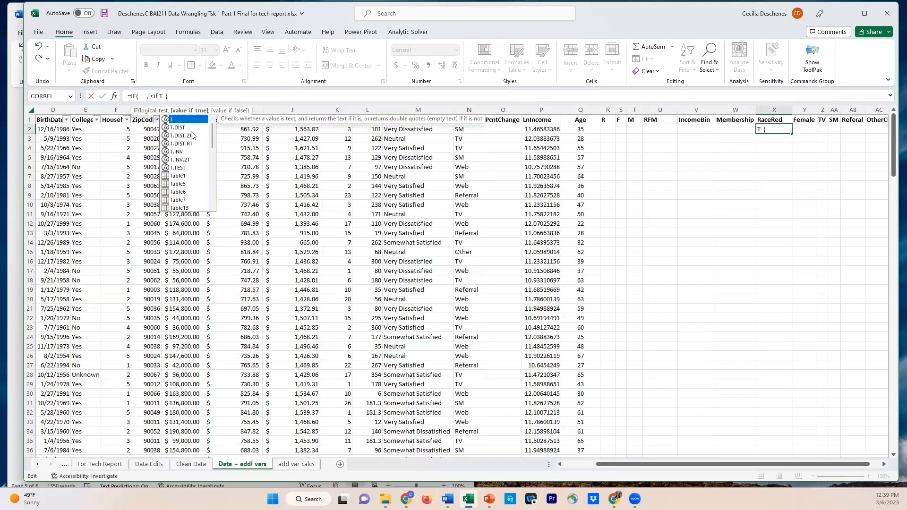
text(rue )
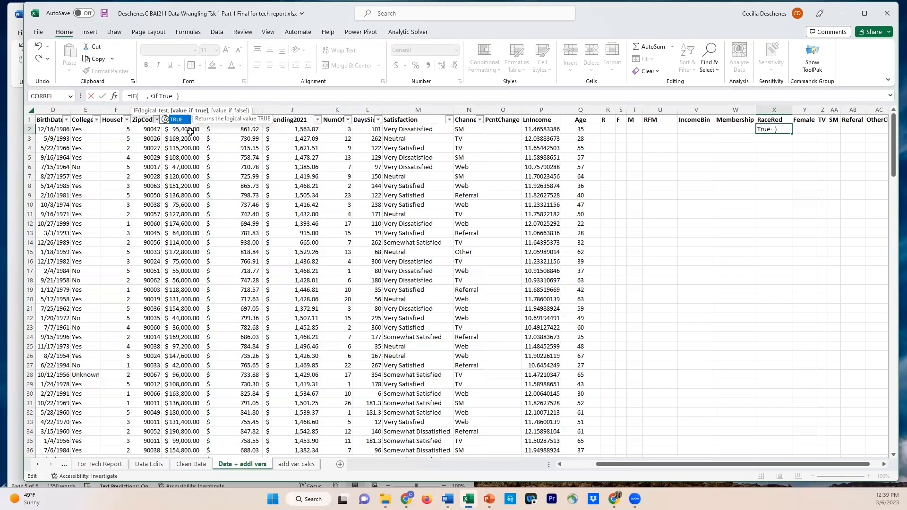
text(>,  <)
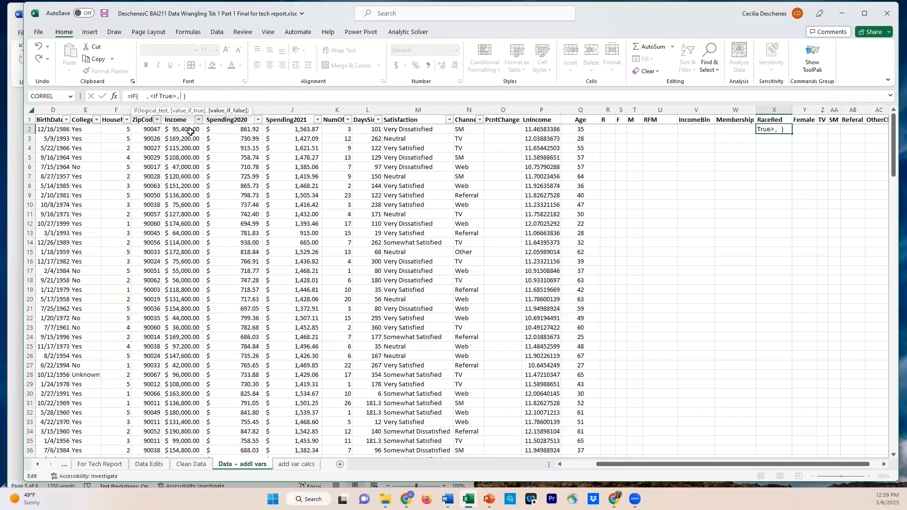
text(if Fal)
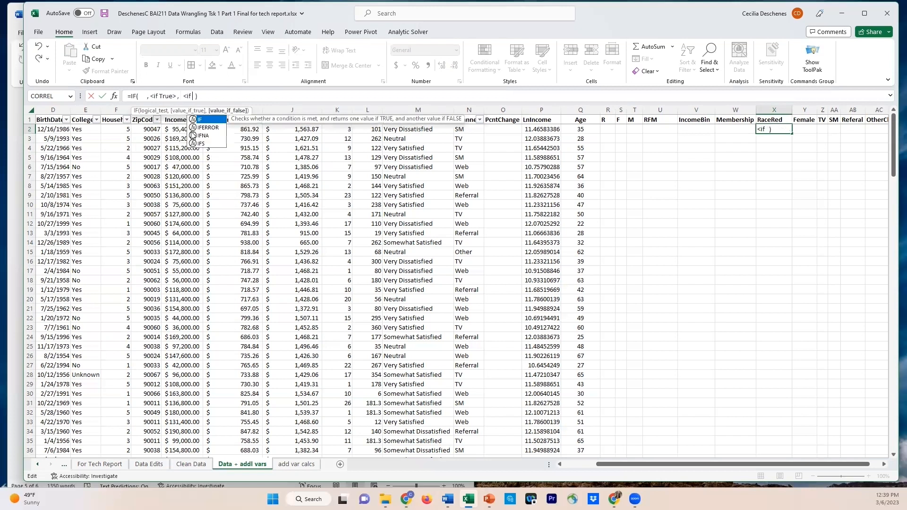
text(se>)
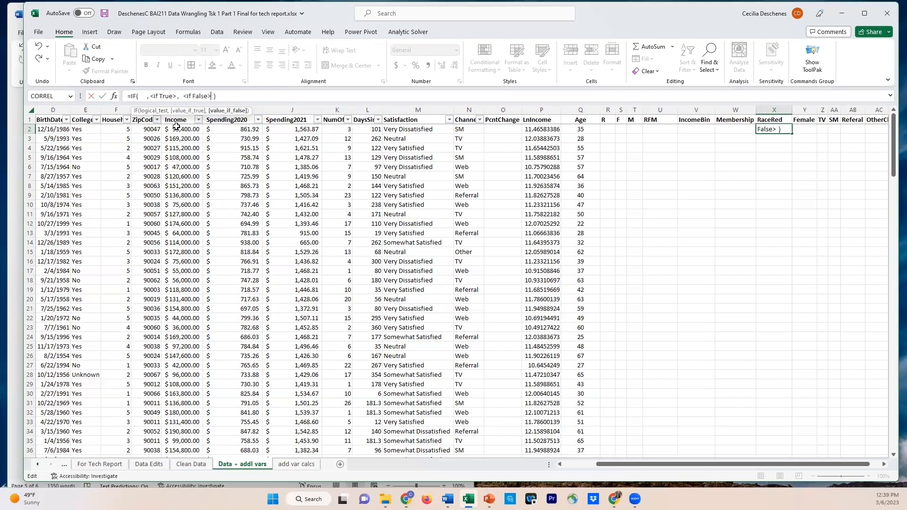
click(142, 97)
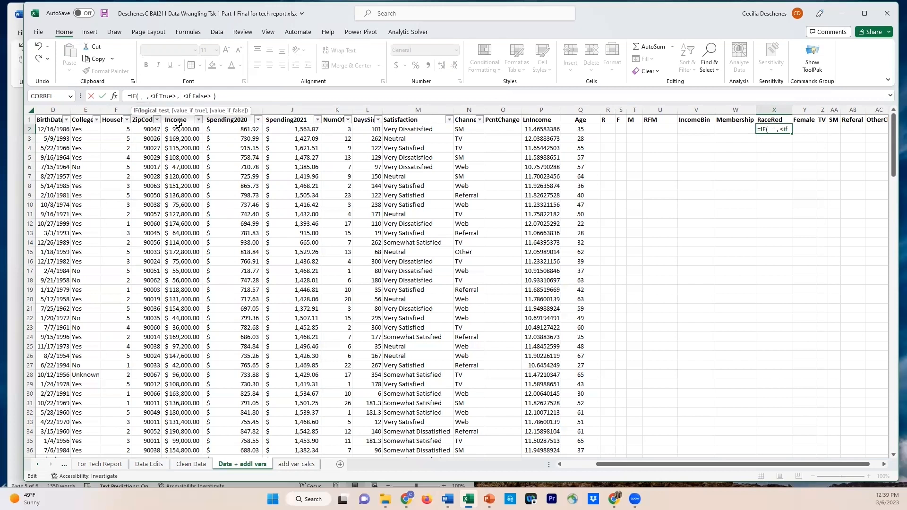
mouse_move(616, 465)
mouse_down()
mouse_move(583, 468)
mouse_move(617, 467)
mouse_up()
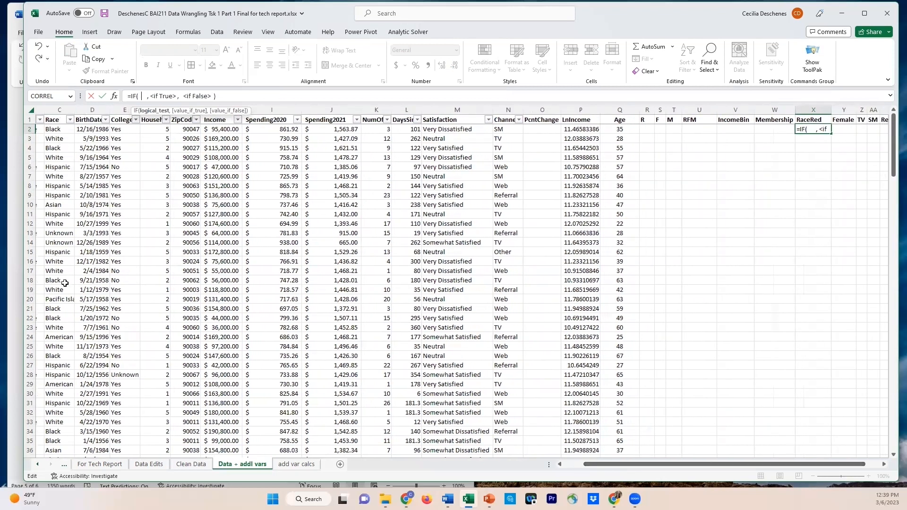
drag(830, 108, 834, 109)
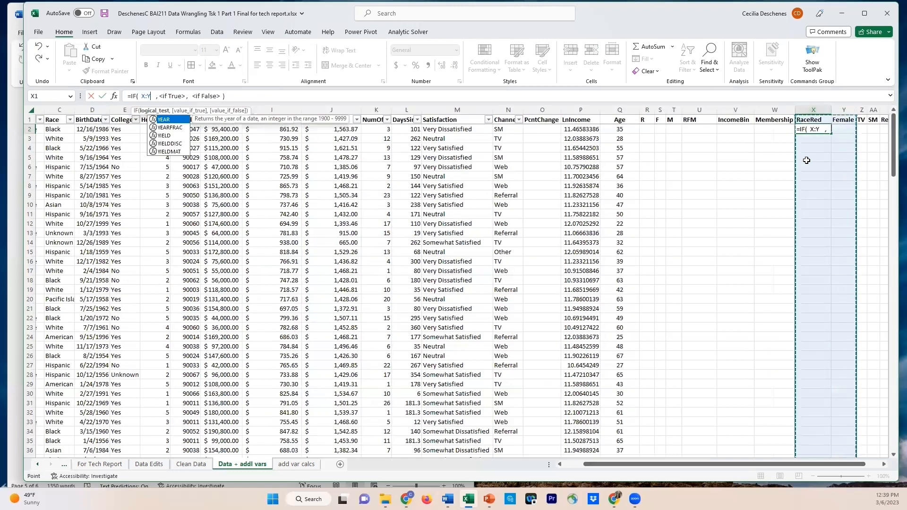
double_click(144, 95)
key(BackSpace)
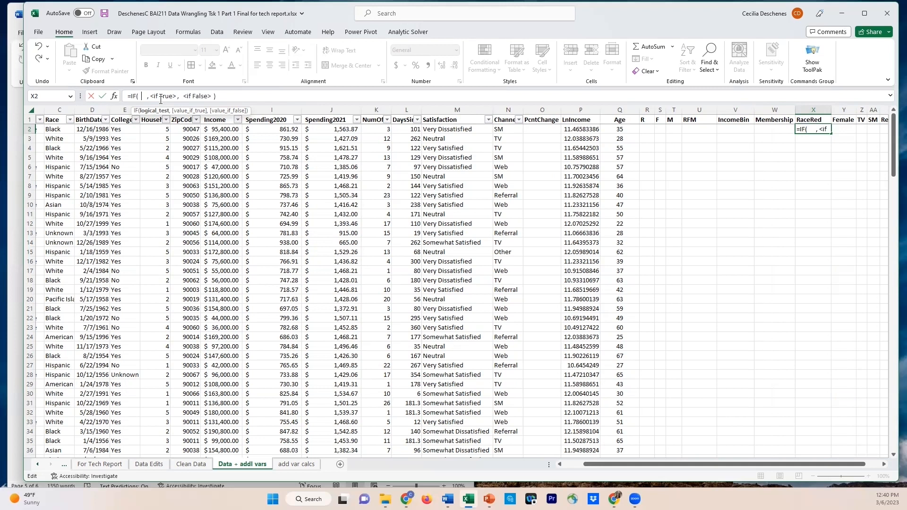
Set the IF formula's logical test to C2="Black" and replace its true placeholder with C2
click(56, 129)
text(=)
text("Bla)
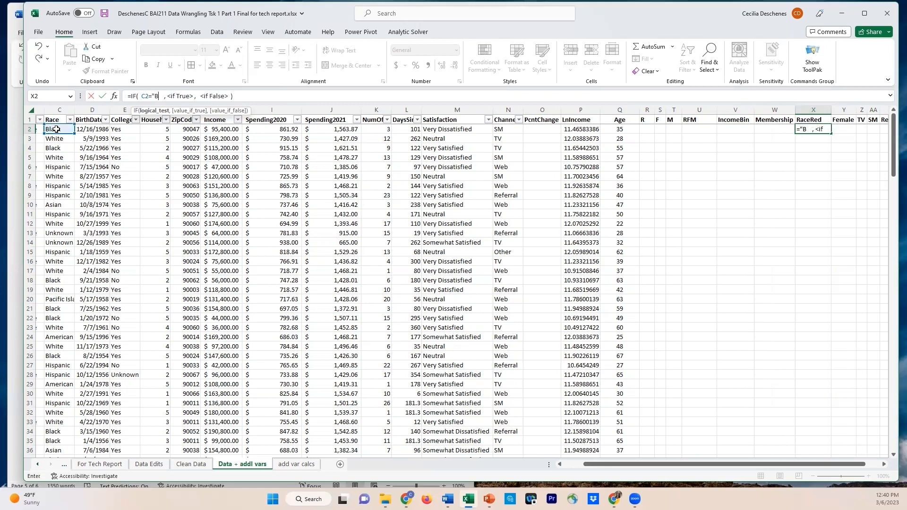
text(ck")
drag(182, 97, 208, 96)
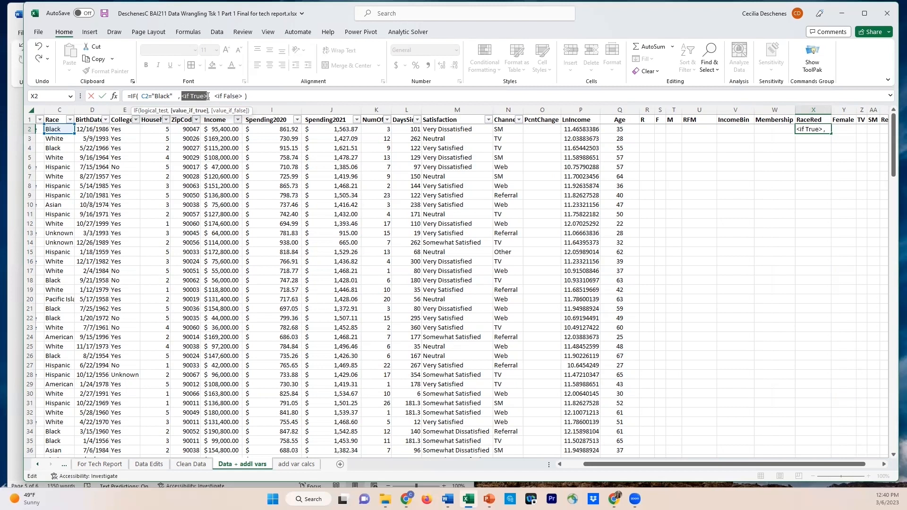
key(BackSpace)
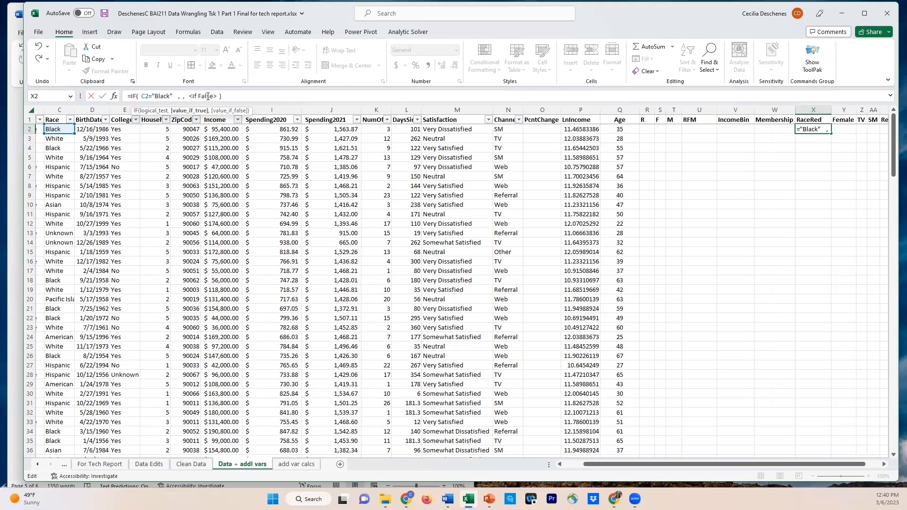
click(61, 127)
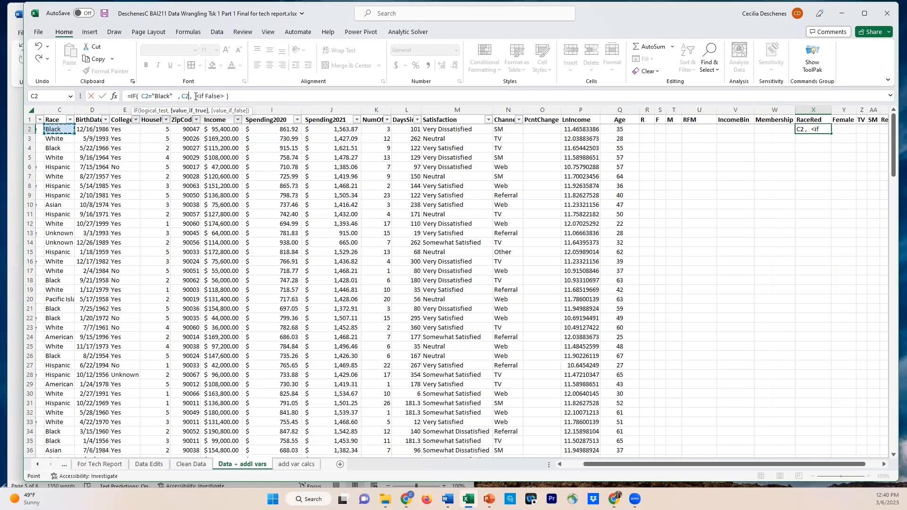
Replace the false placeholder with a nested IF that tests C2="White" and returns C2 when true
drag(195, 96, 224, 96)
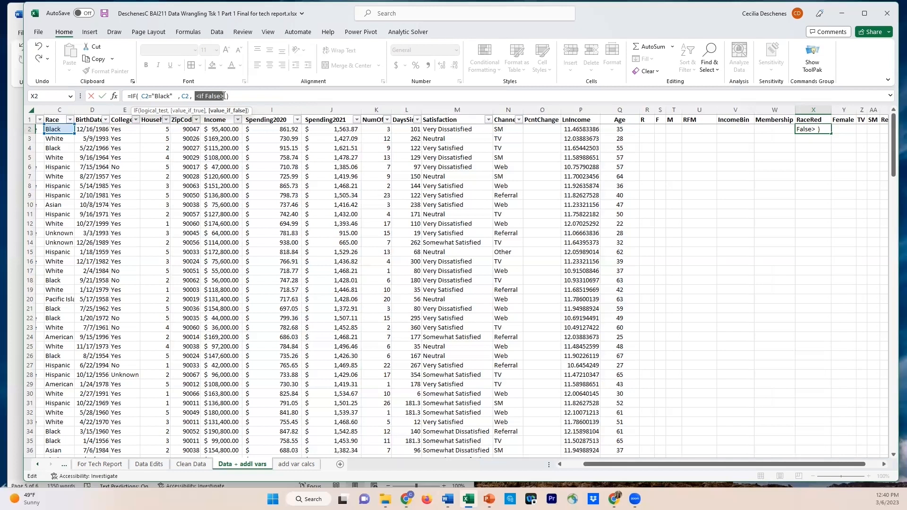
text(IF()
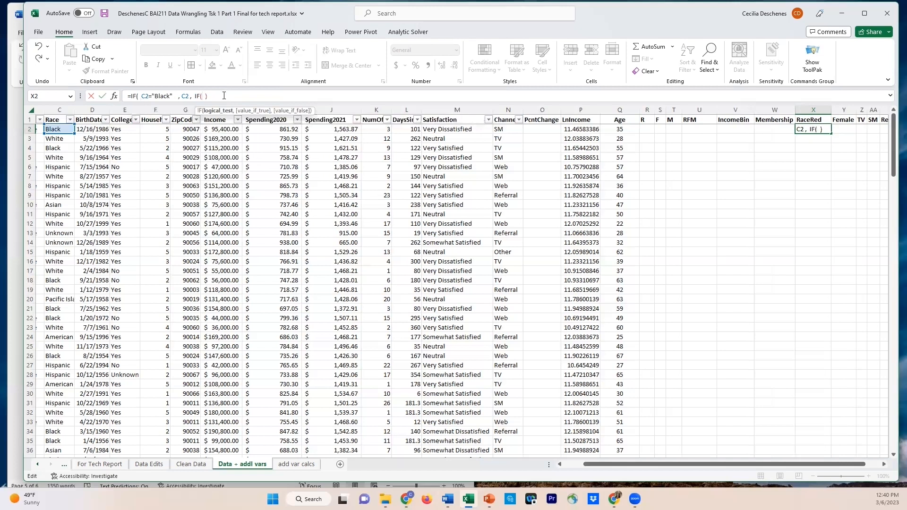
click(70, 127)
text(="White",)
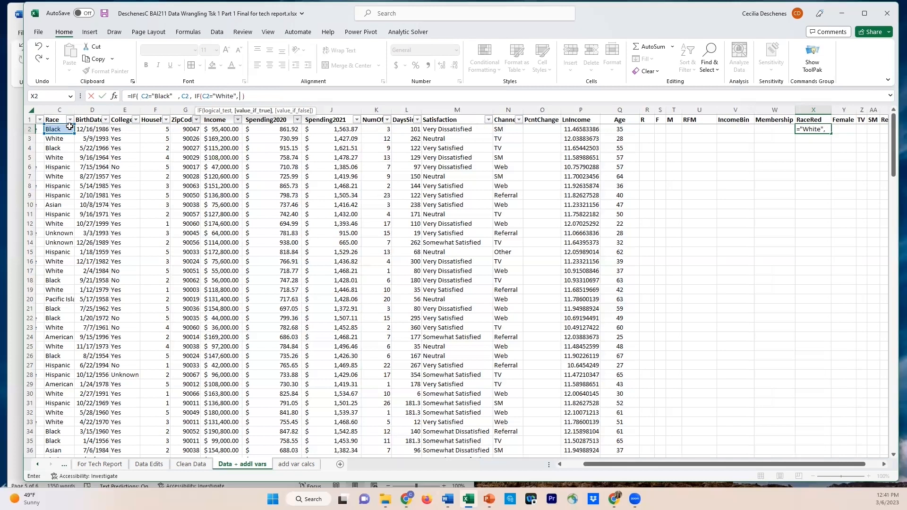
click(61, 129)
text(, )
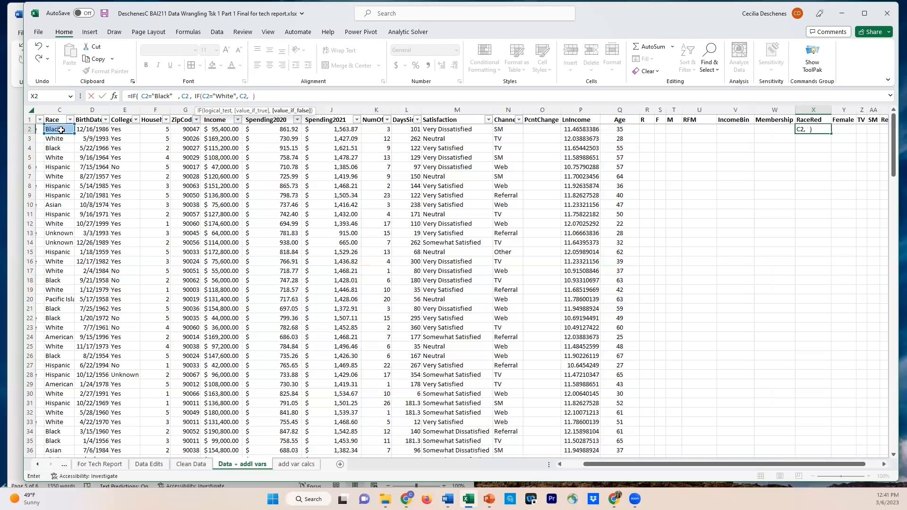
text(IF()
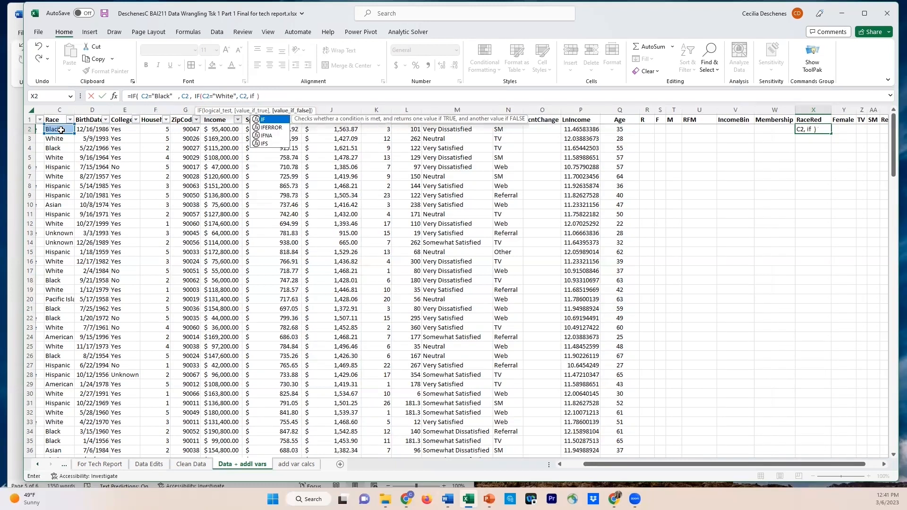
Nest a third IF in the X2 formula that tests C2="Hispanic" and returns C2 when true
click(61, 129)
text(=)
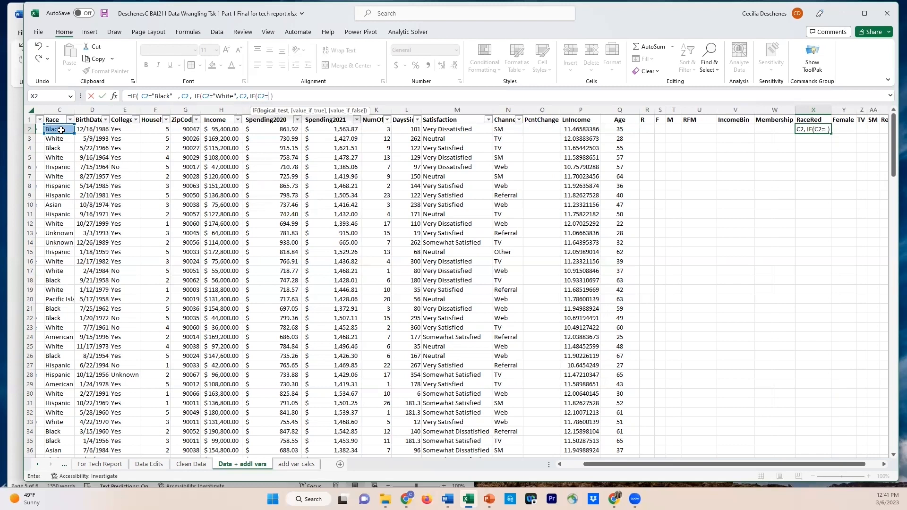
text("Hispanic",)
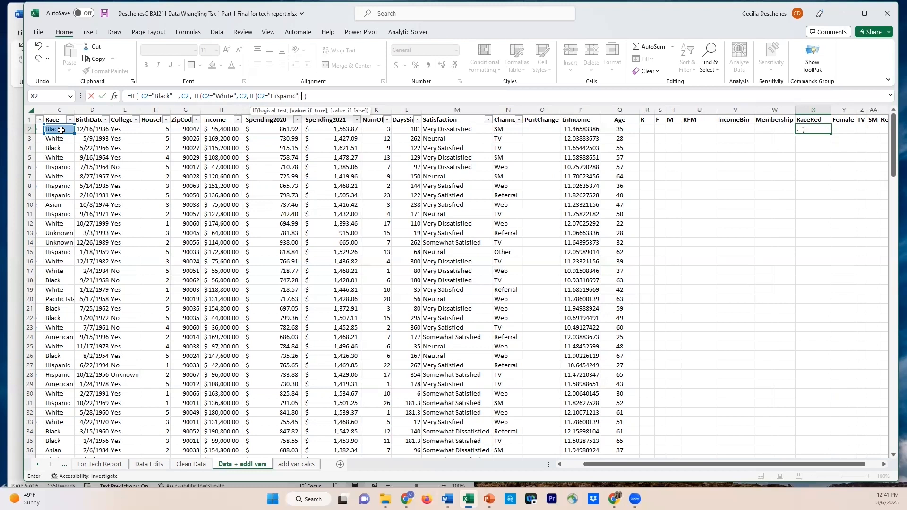
click(61, 130)
text(m)
key(BackSpace)
text(,)
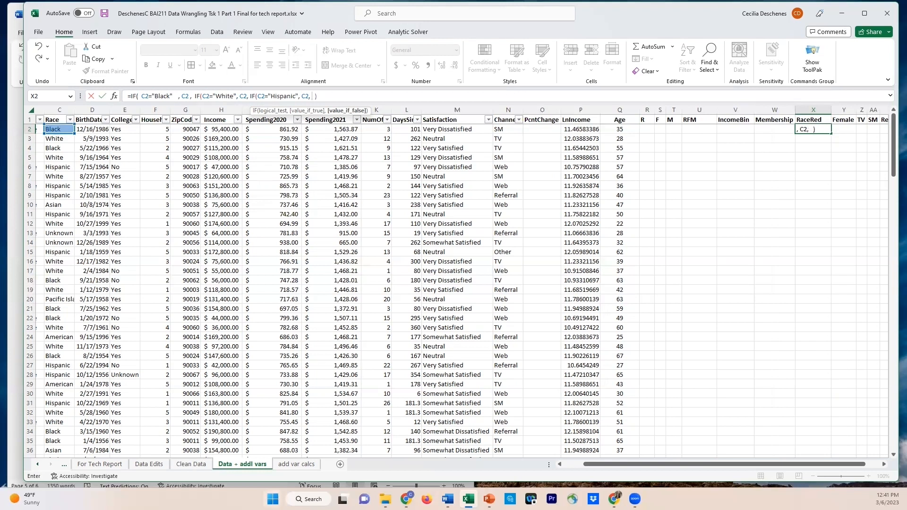
Check the RaceRed values in the report, then finish X2's nested IF with "Other" as the final false value and enter it
click(448, 499)
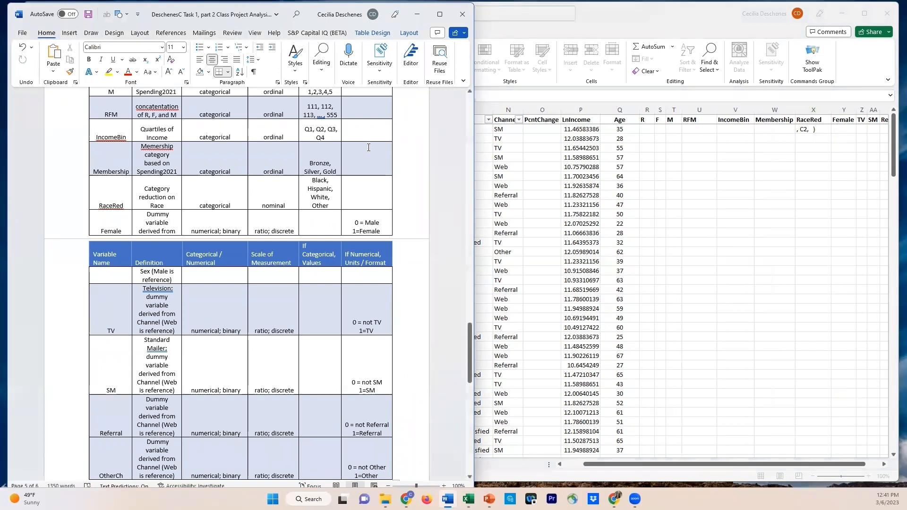
key(alt+Tab)
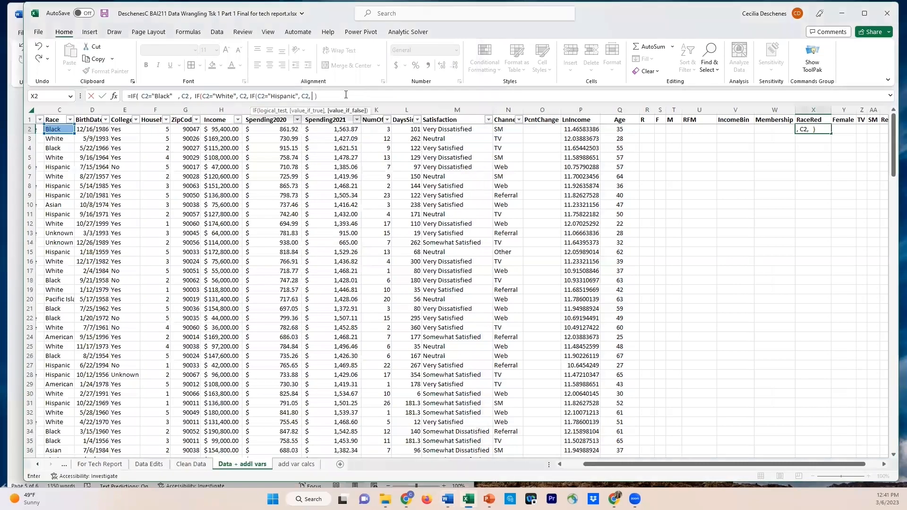
text("Other")
text() )
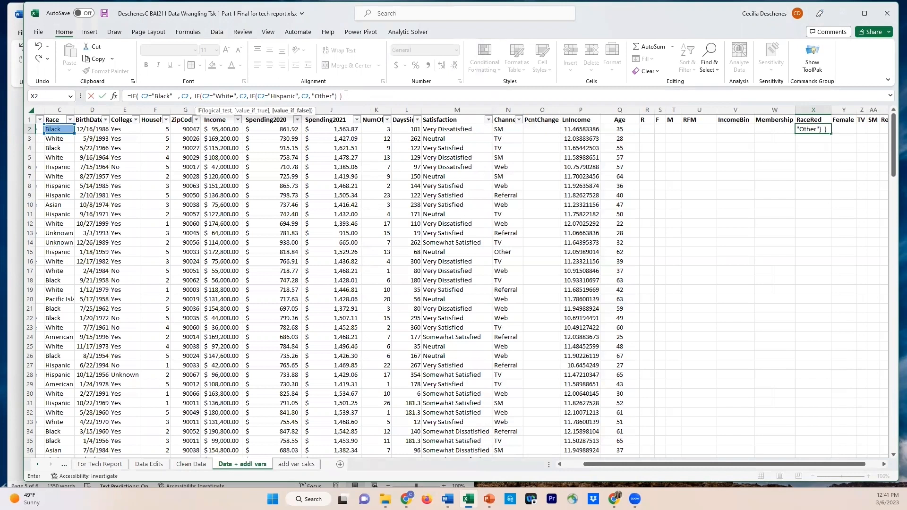
text() ))
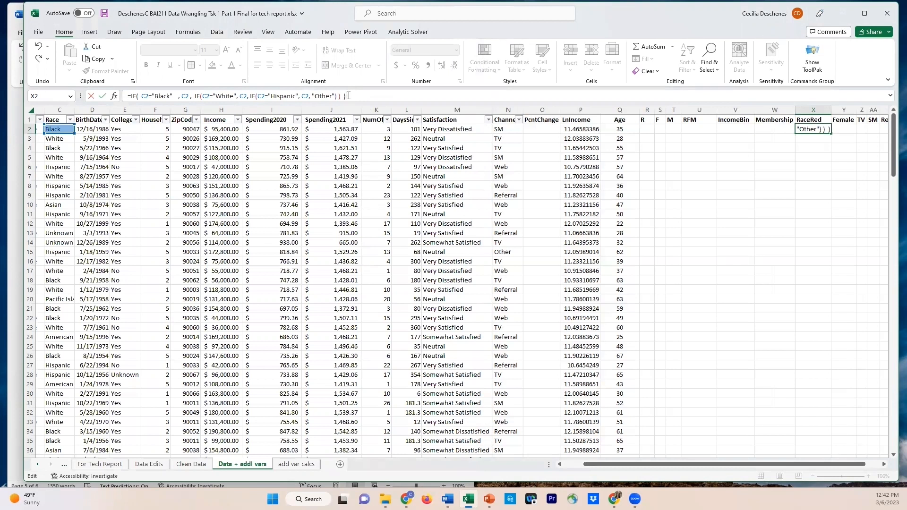
key(Return)
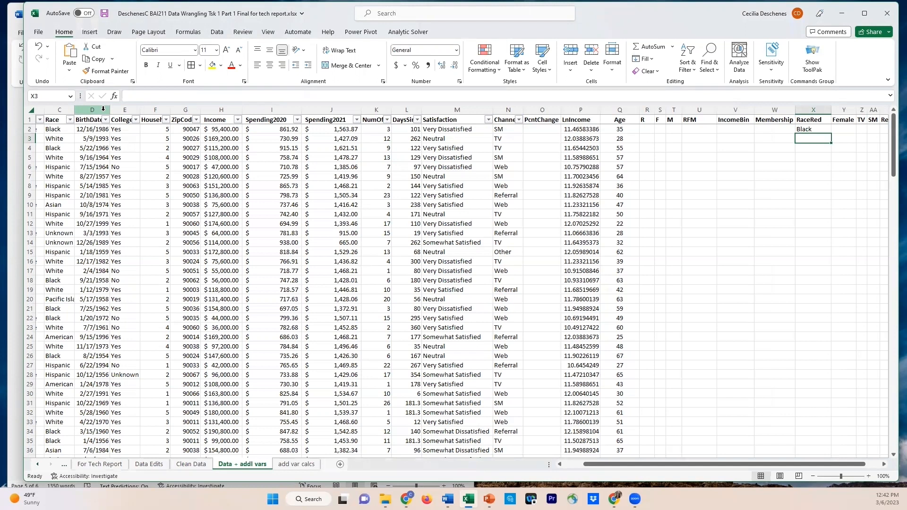
Hide columns D through W and fill the RaceRed formula from X2 down the column
click(103, 109)
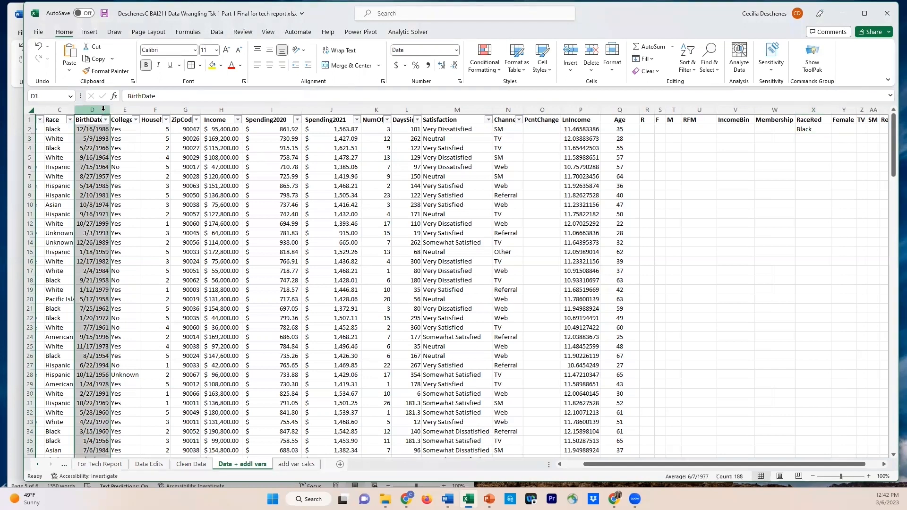
shift+click(766, 108)
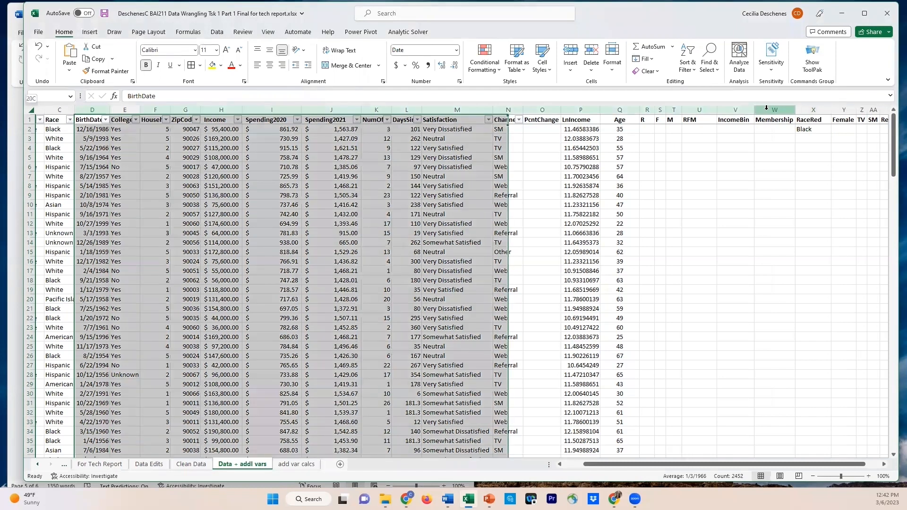
right_click(767, 108)
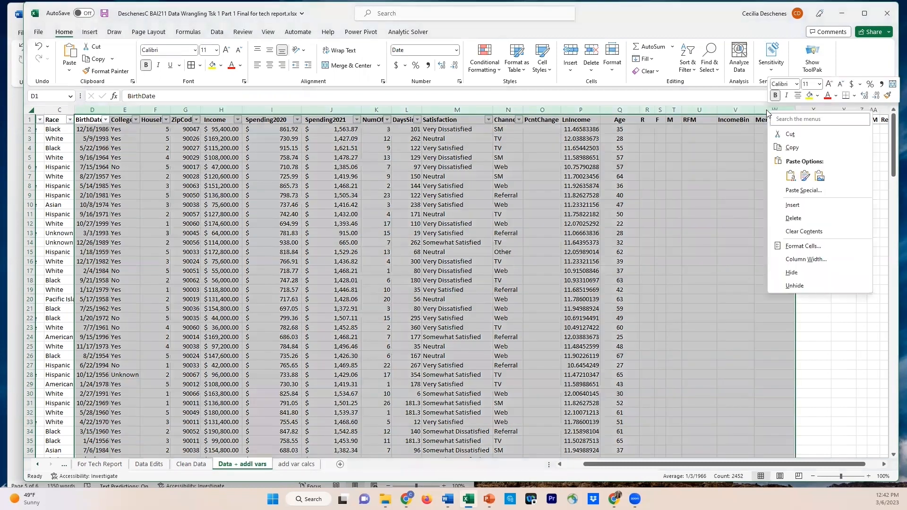
click(792, 274)
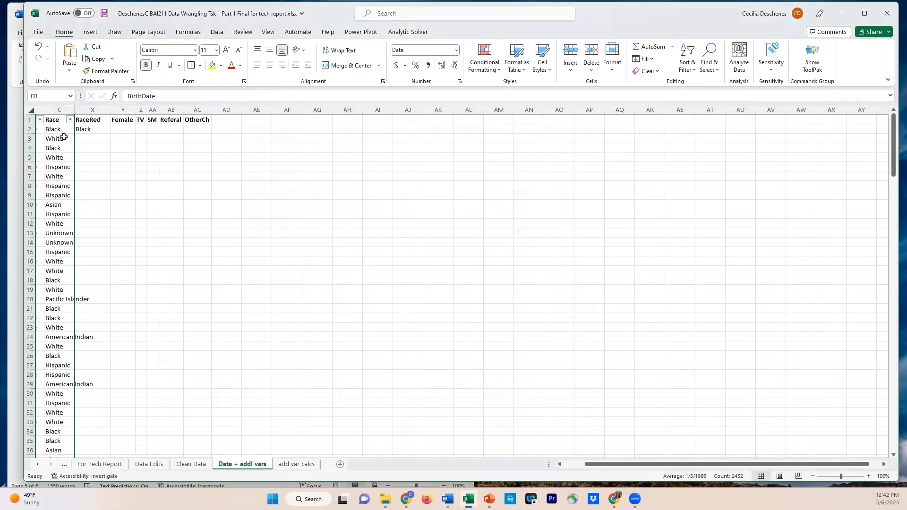
click(91, 130)
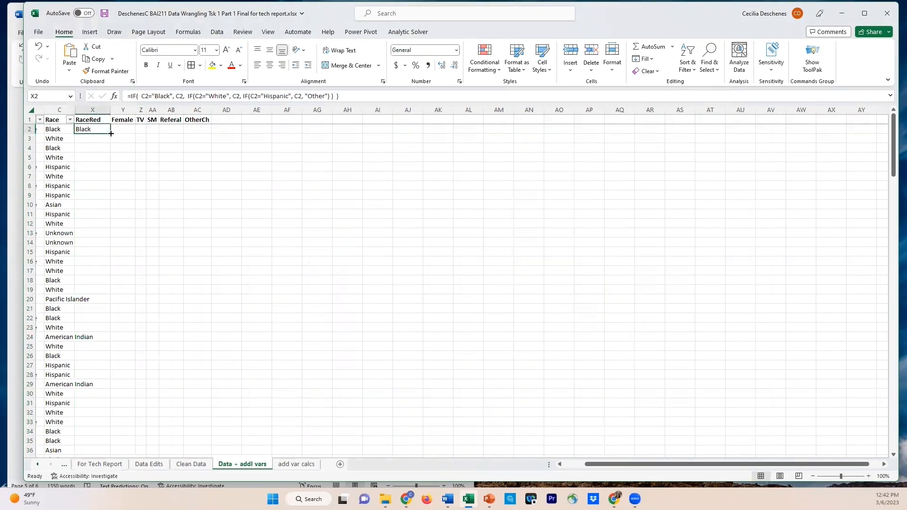
double_click(110, 132)
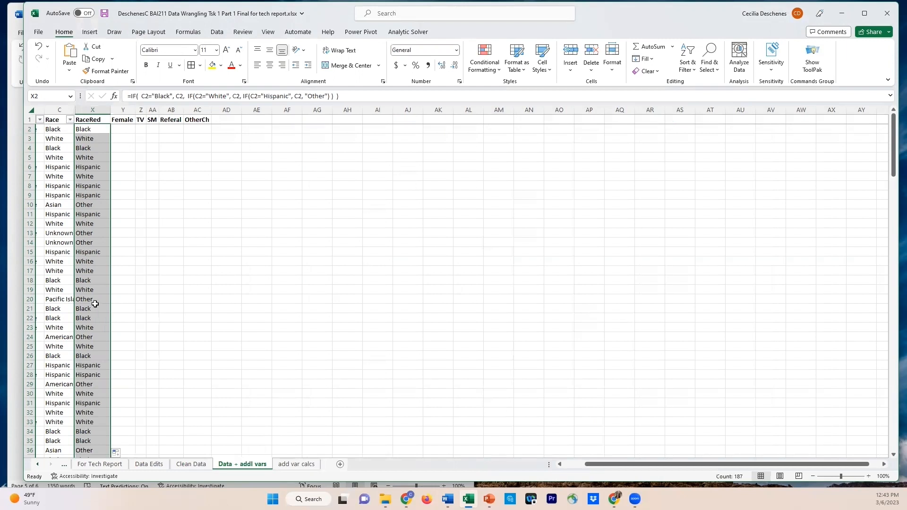
Rewrite X3's first test as NOT(C3="Black") and replace the nested IFs with NOT functions for "White" and "Hispanic"
click(97, 138)
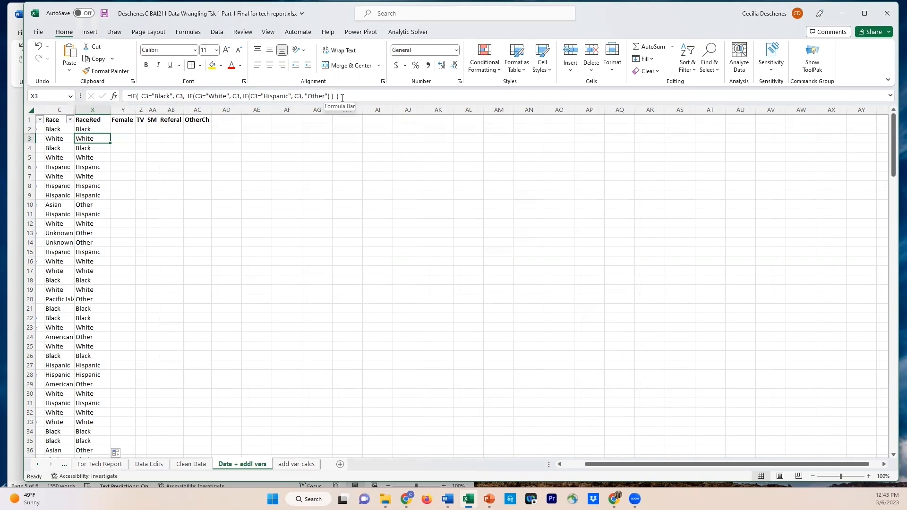
click(143, 96)
mouse_move(142, 96)
mouse_down()
mouse_move(176, 96)
mouse_move(150, 96)
mouse_up()
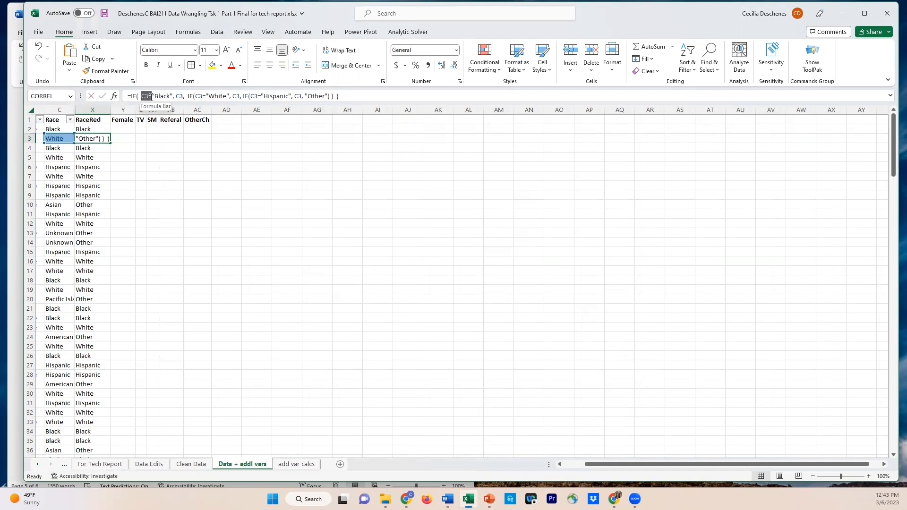
key(Delete)
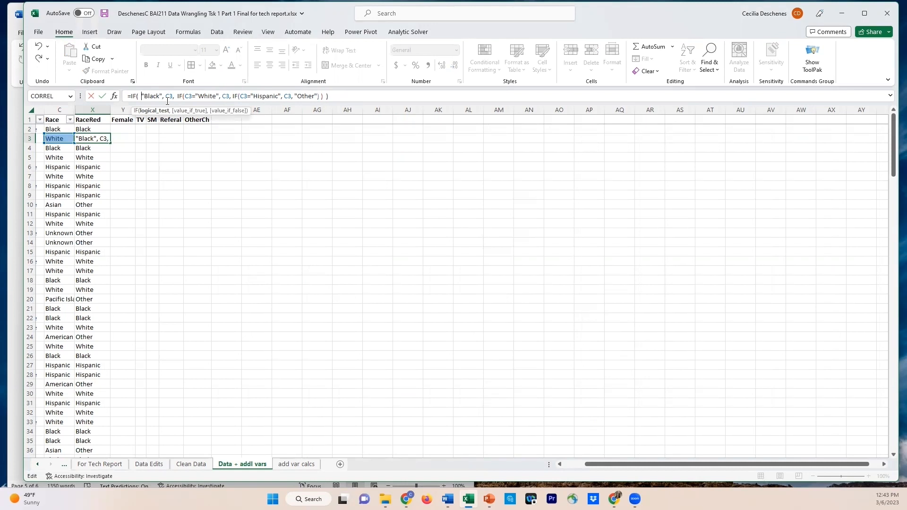
text(N)
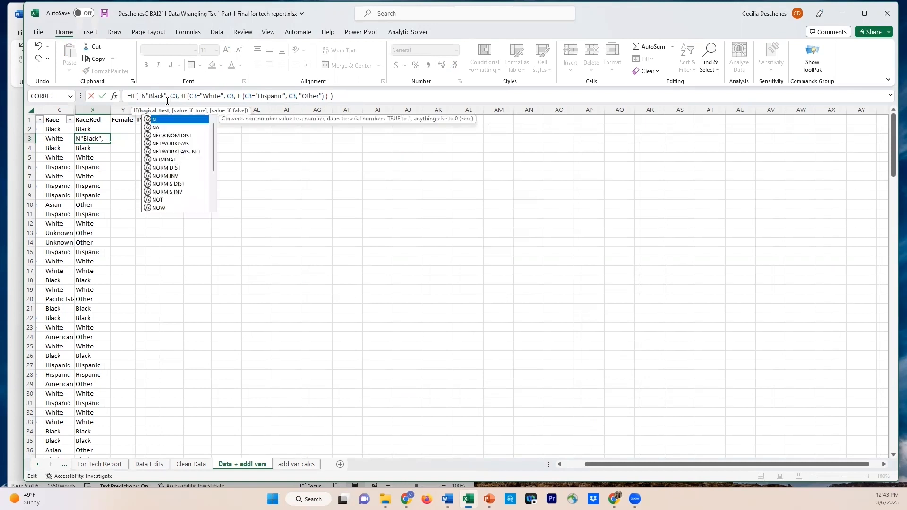
text(0)
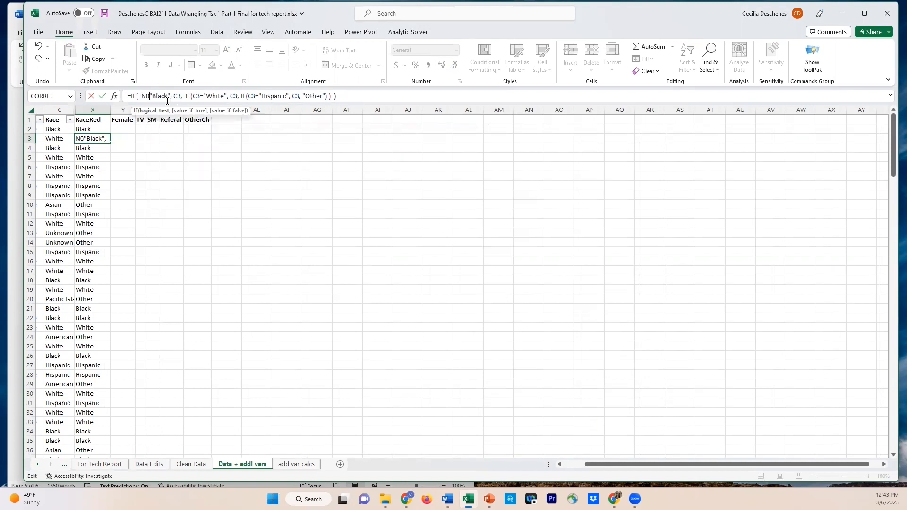
key(BackSpace)
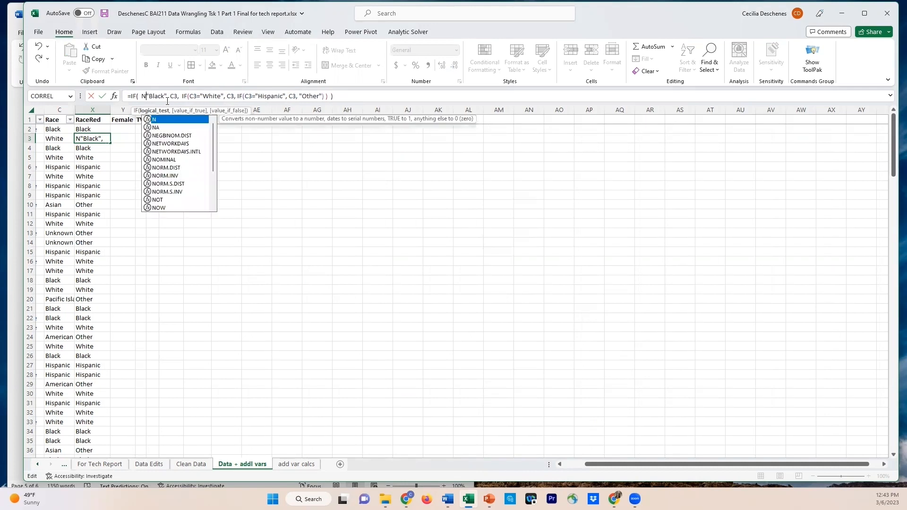
text(OT()
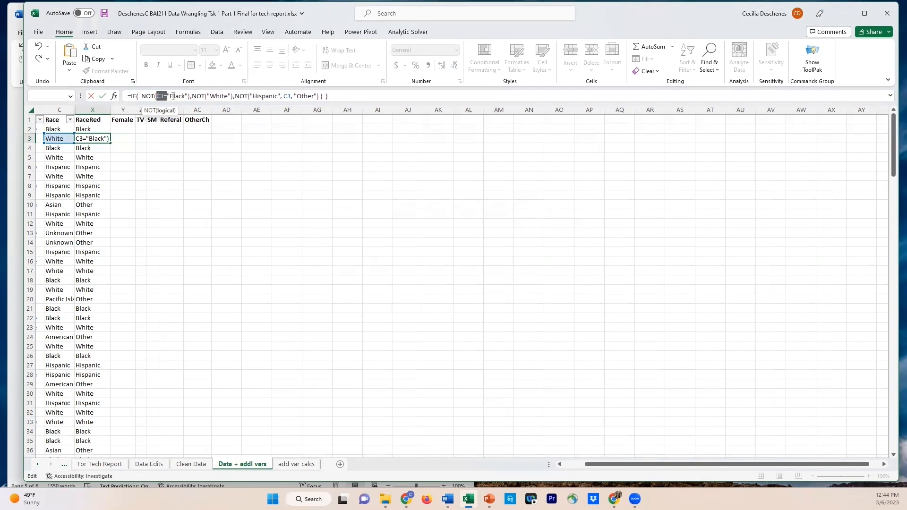
double_click(161, 96)
key(ctrl+c)
Complete the other two tests in X3 as NOT(C3="White") and NOT(C3="Hispanic")
click(208, 96)
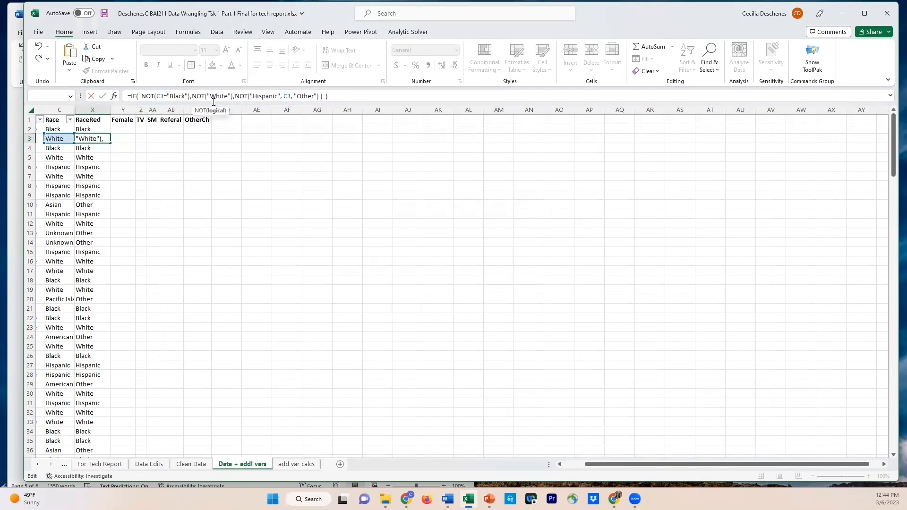
key(ctrl+v)
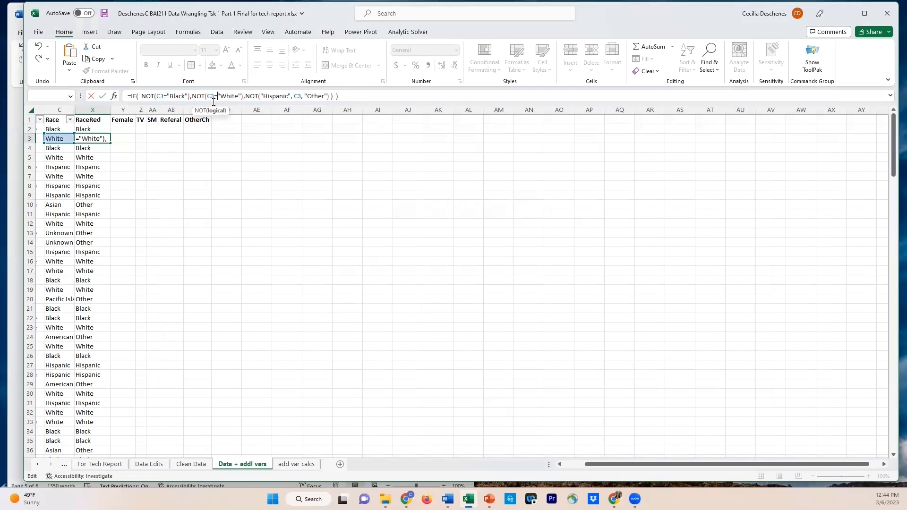
click(260, 96)
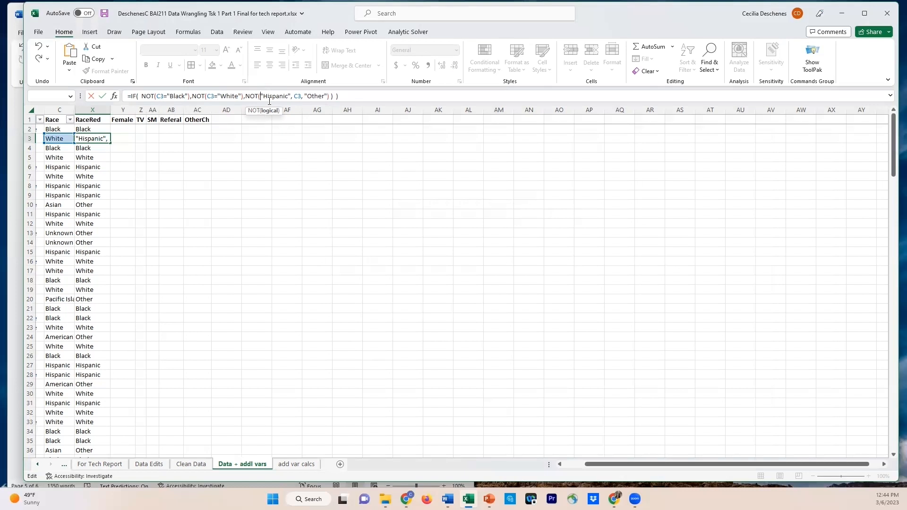
key(ctrl+v)
click(302, 97)
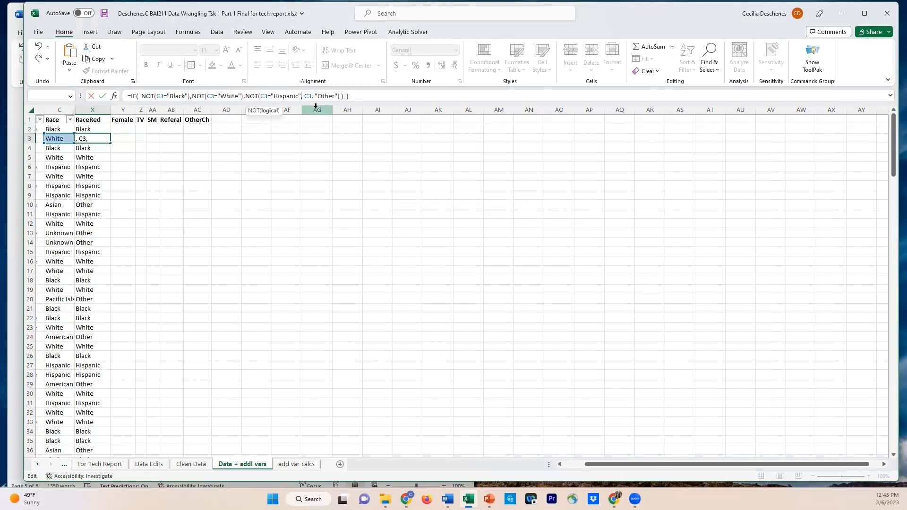
text())
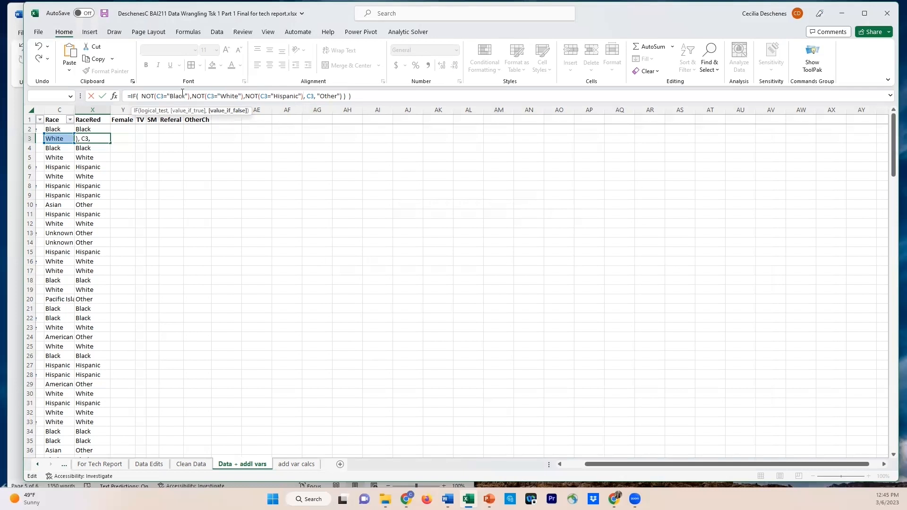
drag(157, 95, 187, 95)
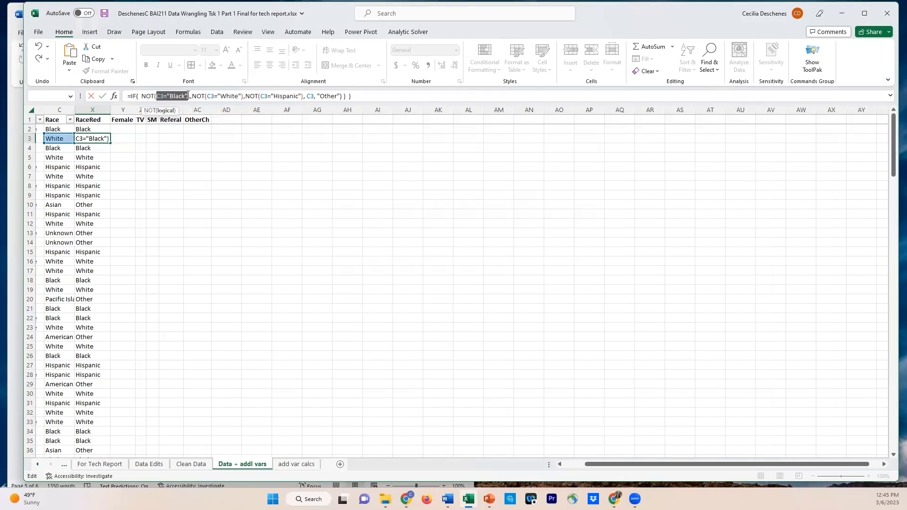
click(142, 96)
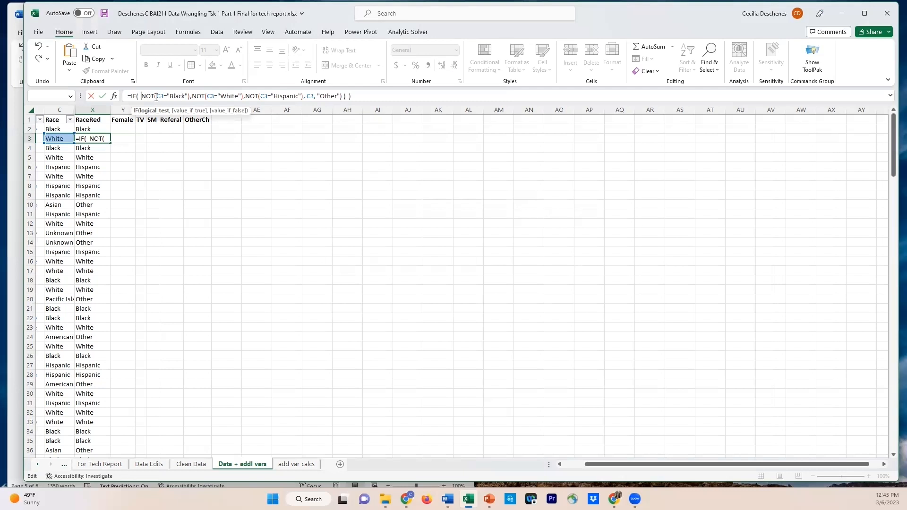
drag(156, 96, 188, 94)
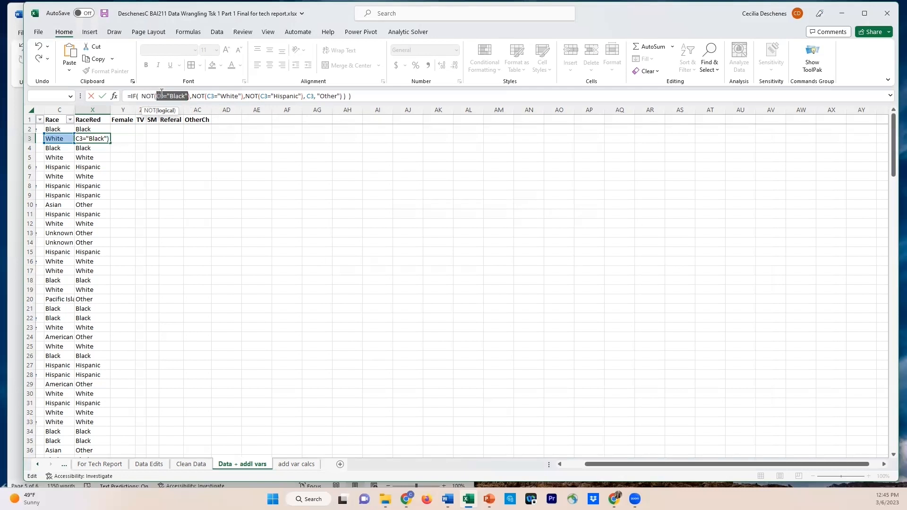
Remove the C3 argument before "Other" and the closing parentheses after it from the X3 formula
double_click(310, 96)
drag(312, 96, 322, 88)
key(Delete)
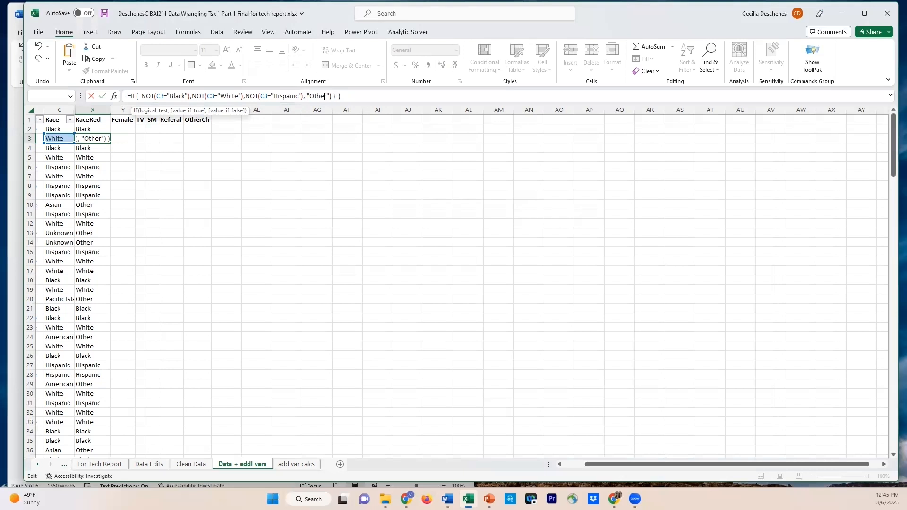
drag(331, 96, 340, 94)
key(BackSpace)
Wrap the three NOT tests in X3 in an AND function, spacing them apart and closing it before "Other"
click(142, 96)
text(AND()
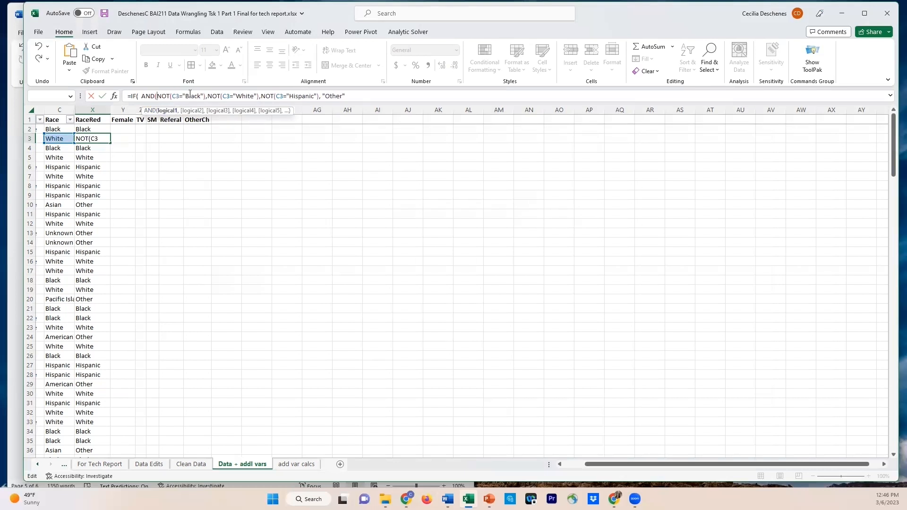
click(207, 96)
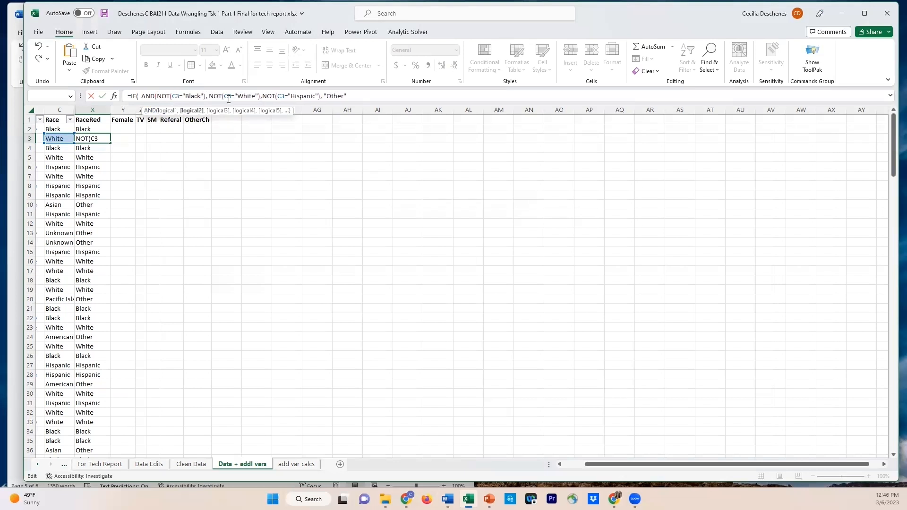
click(262, 96)
click(323, 96)
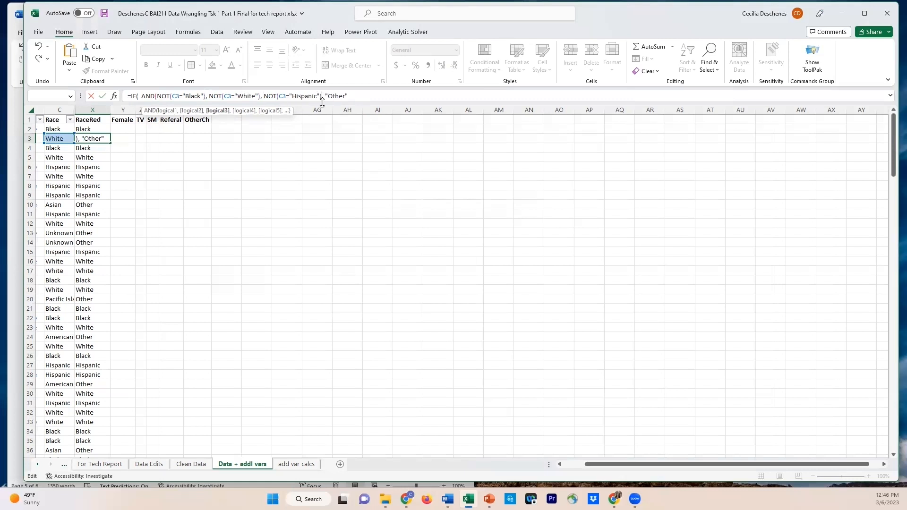
text())
key(BackSpace)
text())
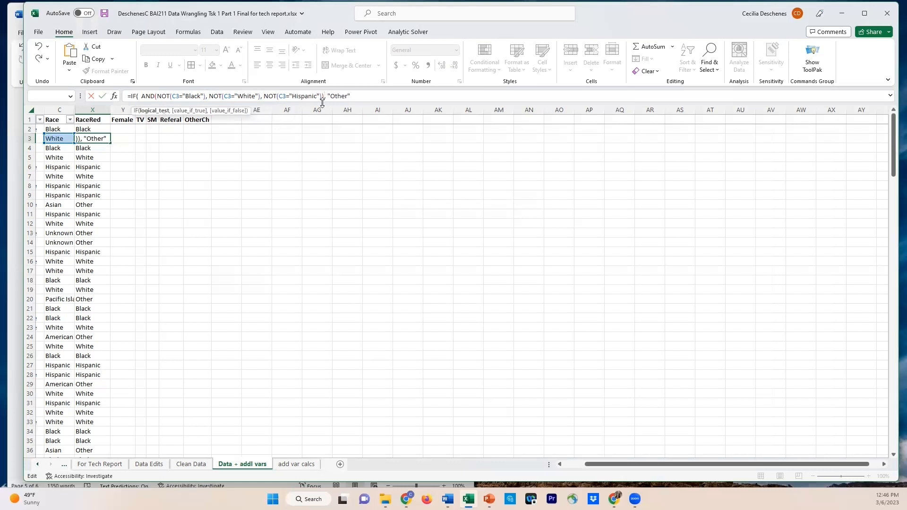
Add C3 as the value if false after "Other", close the IF, and enter the formula in X3
key(Right)
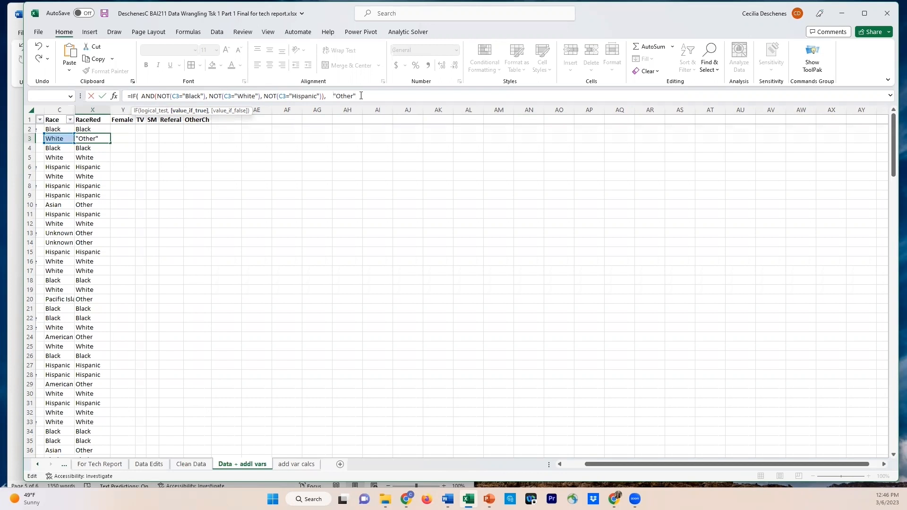
text(,C3))
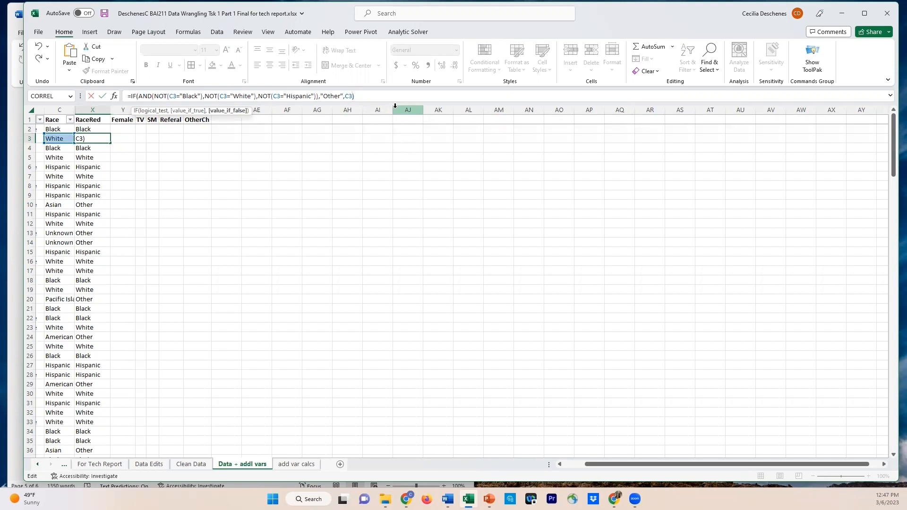
key(Return)
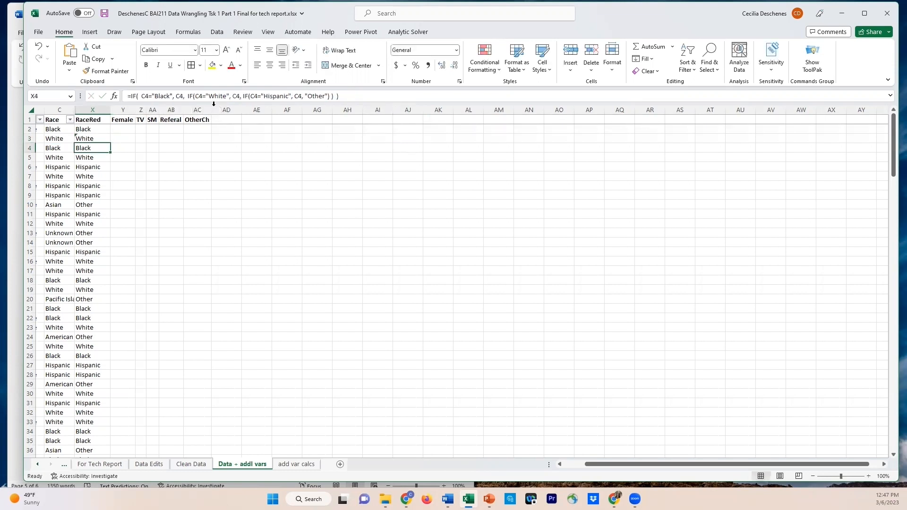
click(96, 141)
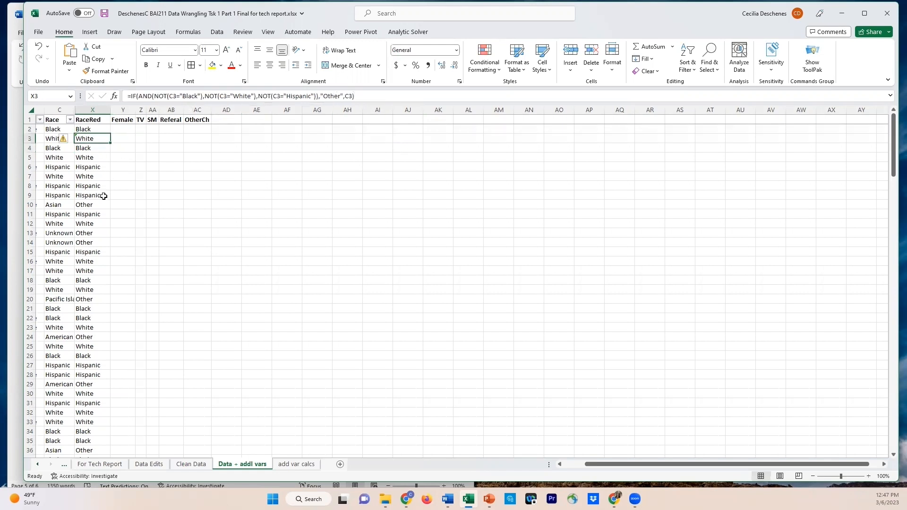
Fill the X3 formula down the RaceRed column and replace the opening AND(NOT in X4's formula with OR
double_click(110, 143)
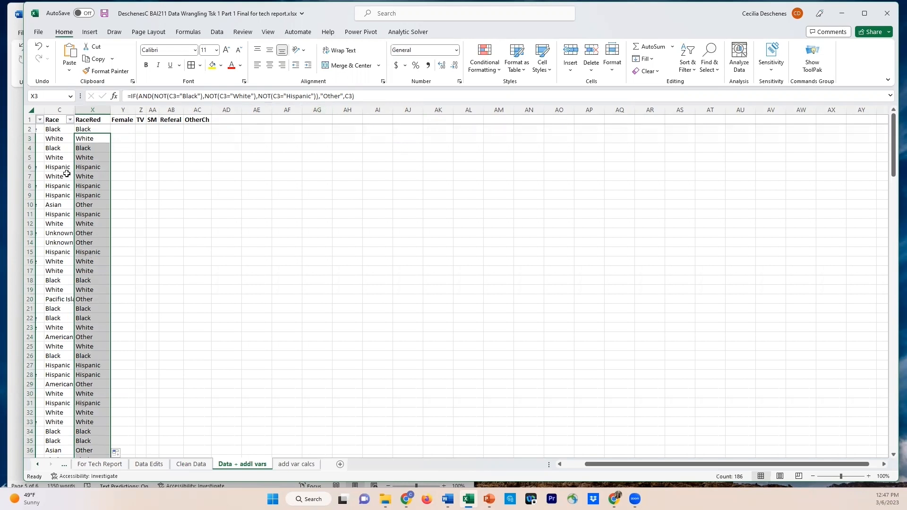
click(79, 149)
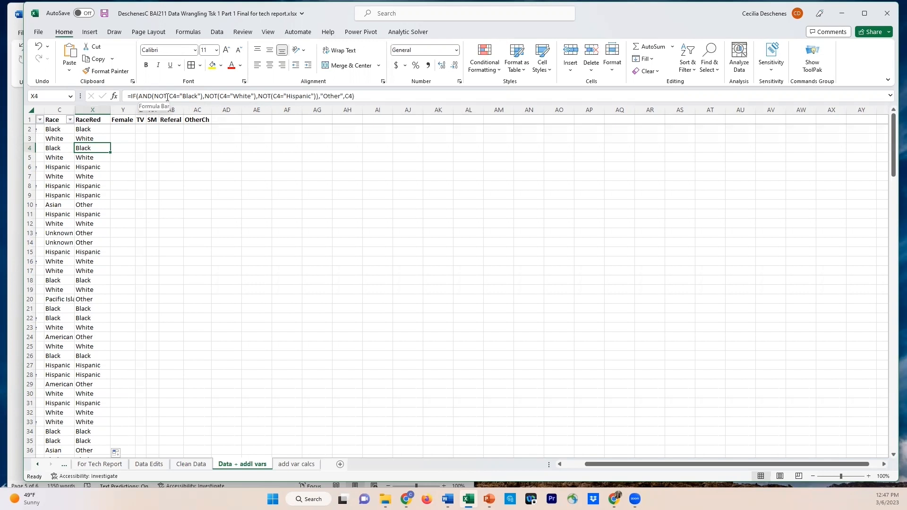
drag(169, 96, 154, 96)
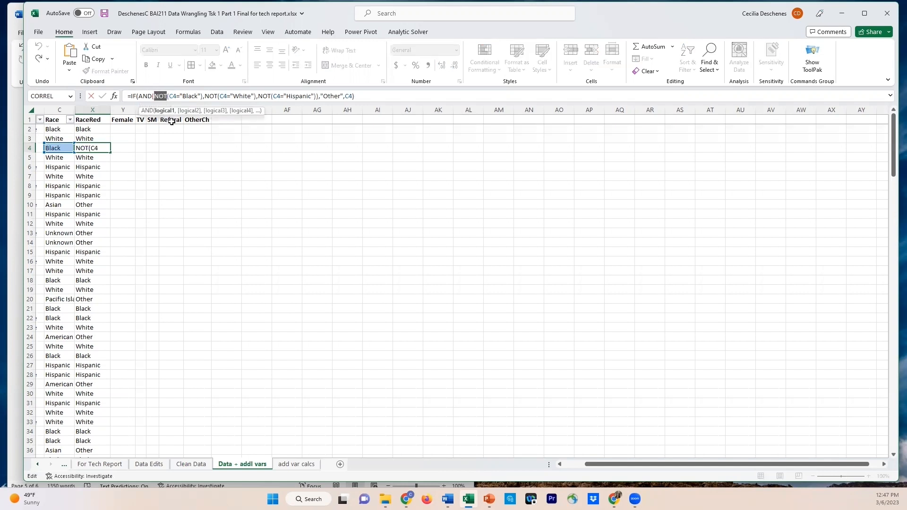
text(OR)
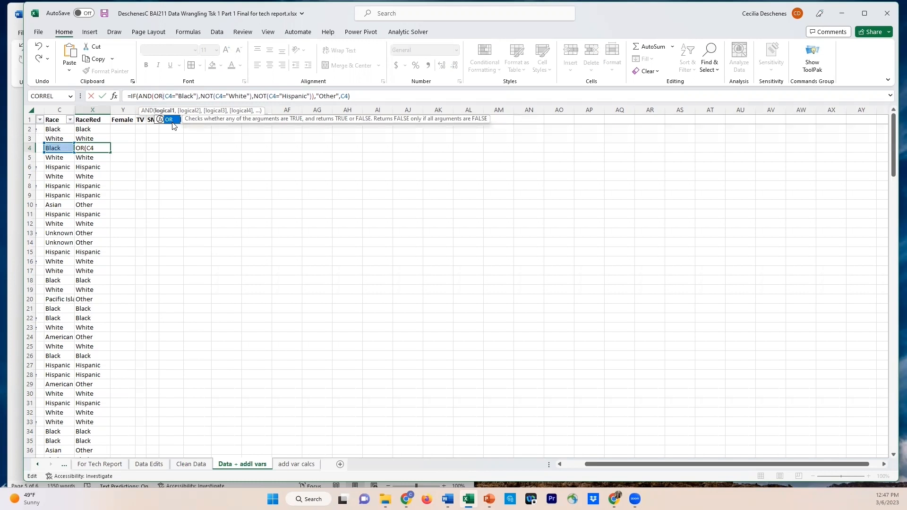
click(152, 96)
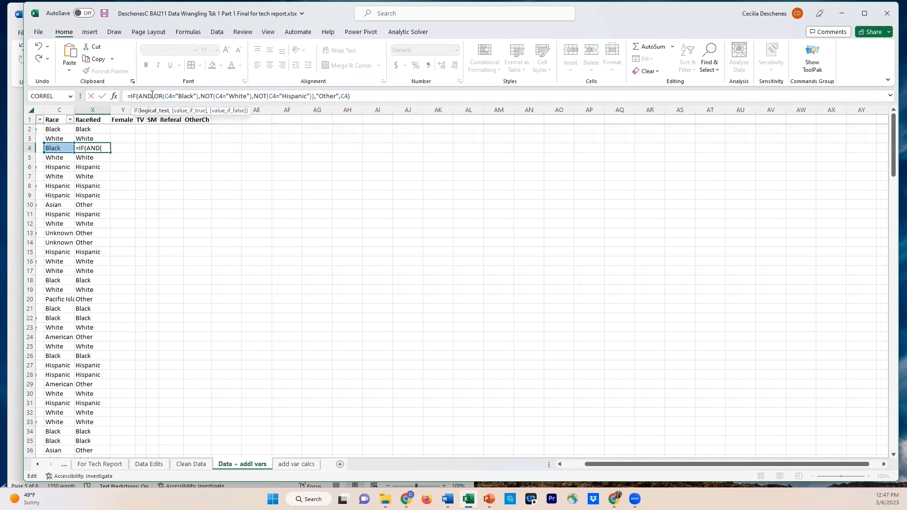
drag(152, 95, 140, 96)
key(Delete)
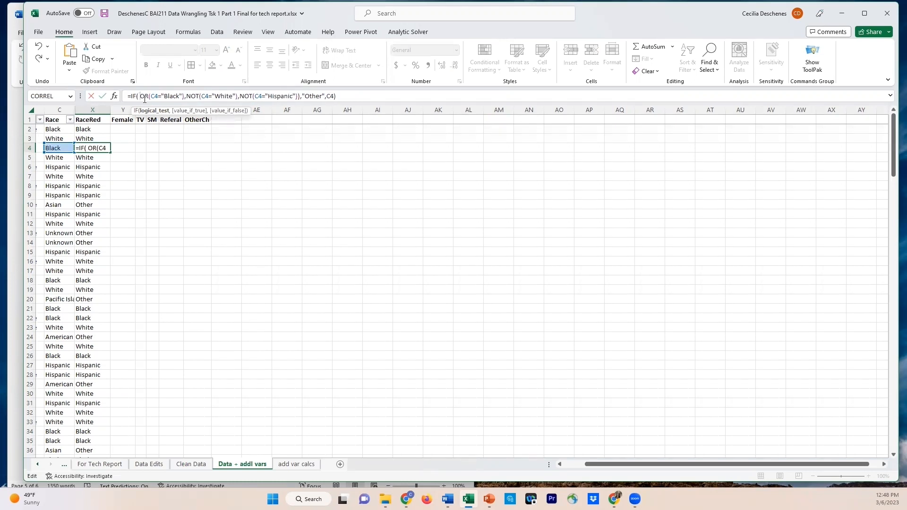
In the X4 formula, remove the NOT( before C4="White" and the closing parenthesis after "Black"
click(185, 98)
key(Right)
key(Delete)
key(Delete)
key(Delete)
key(Delete)
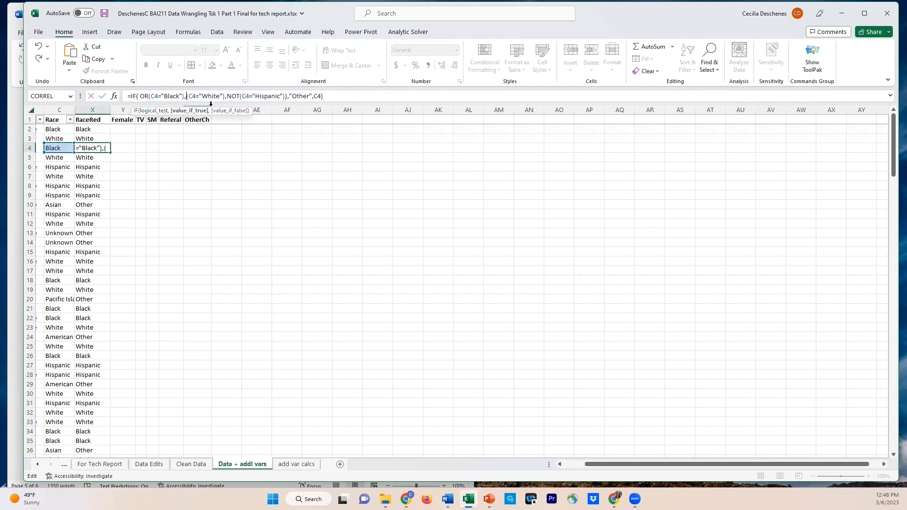
key(Delete)
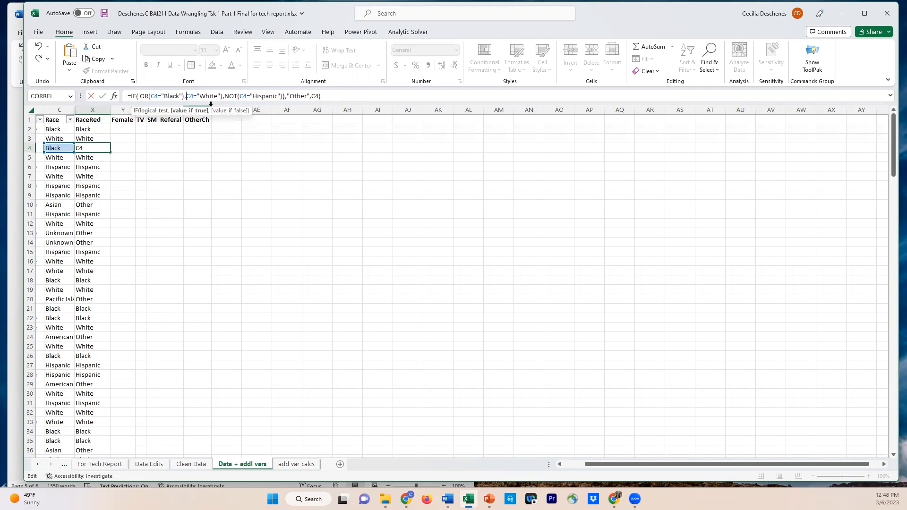
click(184, 96)
key(BackSpace)
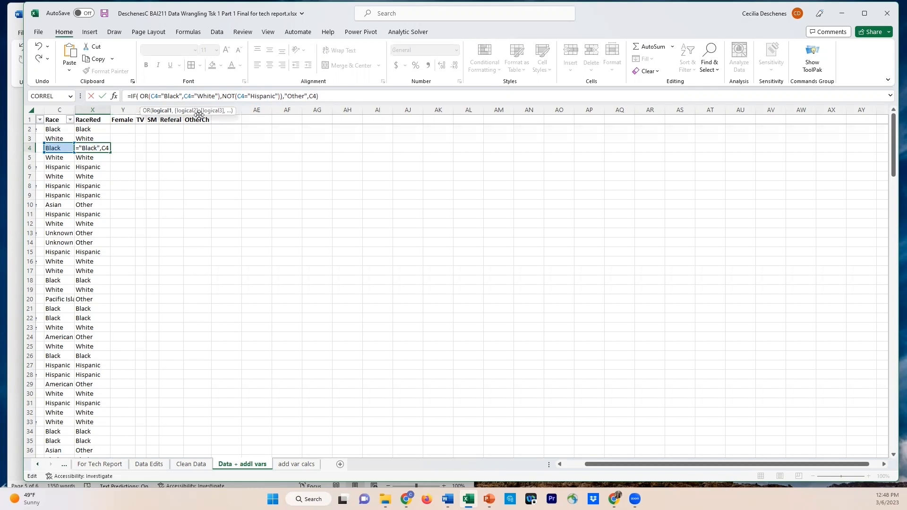
Remove the closing parenthesis after "White" and the NOT( before C4="Hispanic" in the X4 formula
click(219, 96)
key(Delete)
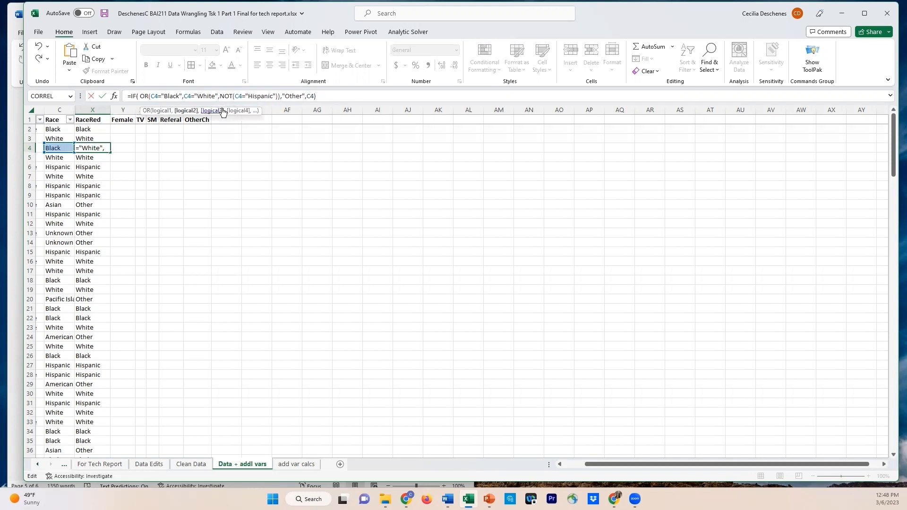
drag(220, 97, 237, 96)
key(BackSpace)
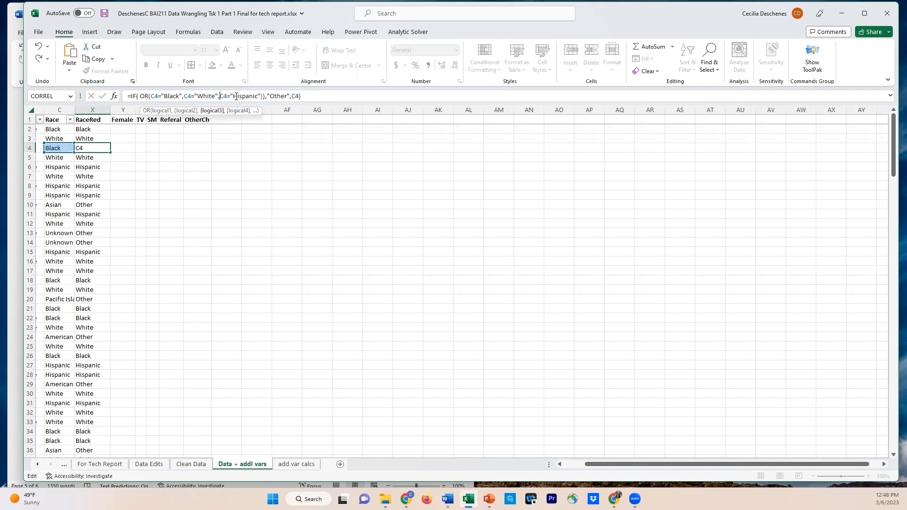
Insert C4 as the value if true after the OR test in X4, removing the surplus parenthesis and comma before "Other"
click(263, 96)
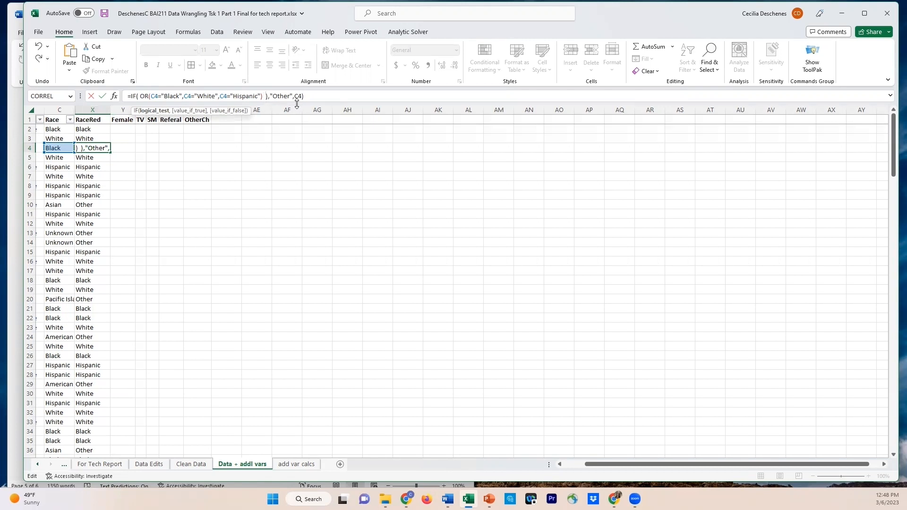
key(BackSpace)
text(,)
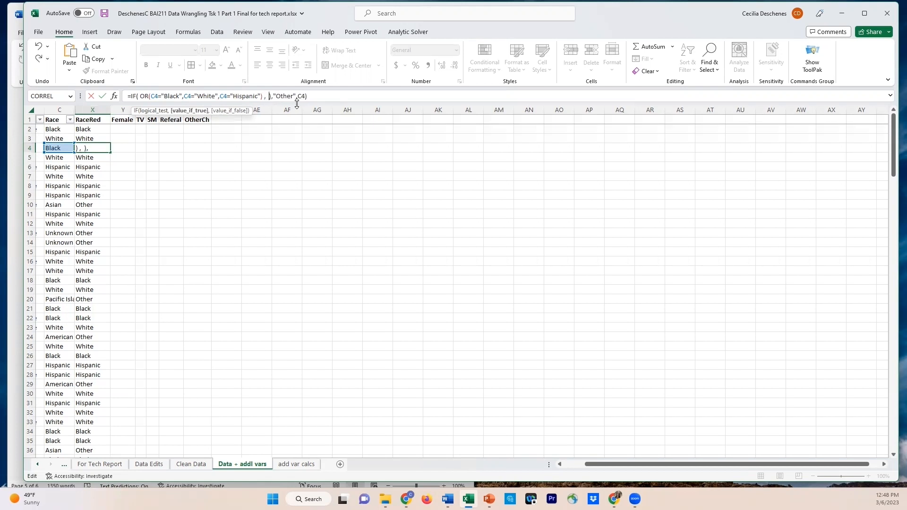
click(60, 149)
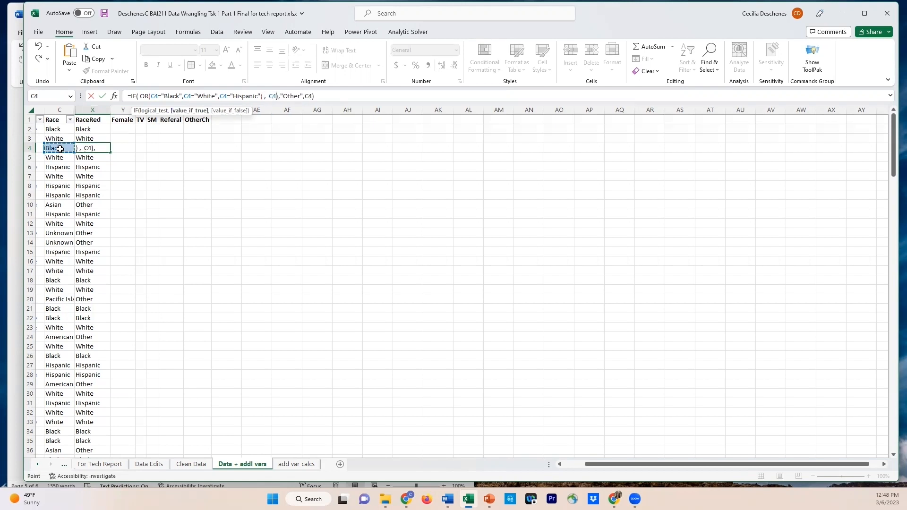
text(,)
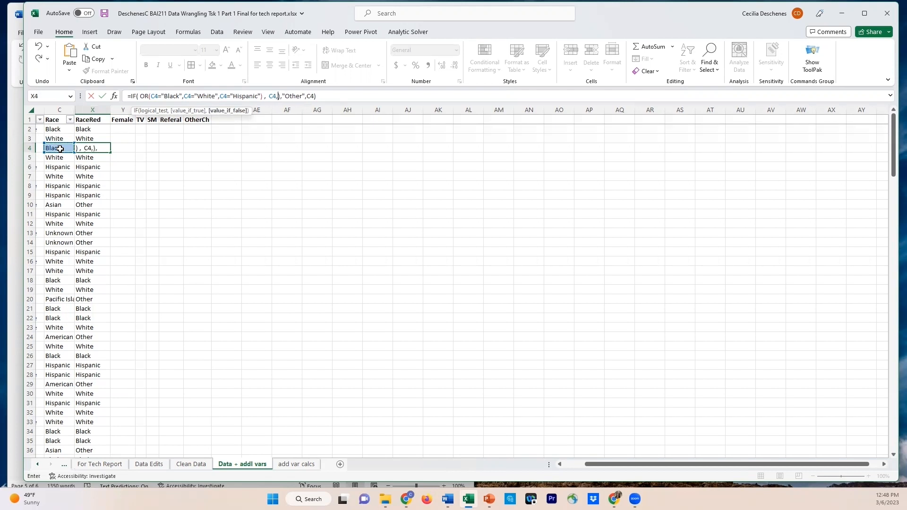
key(Delete)
key(Delete)
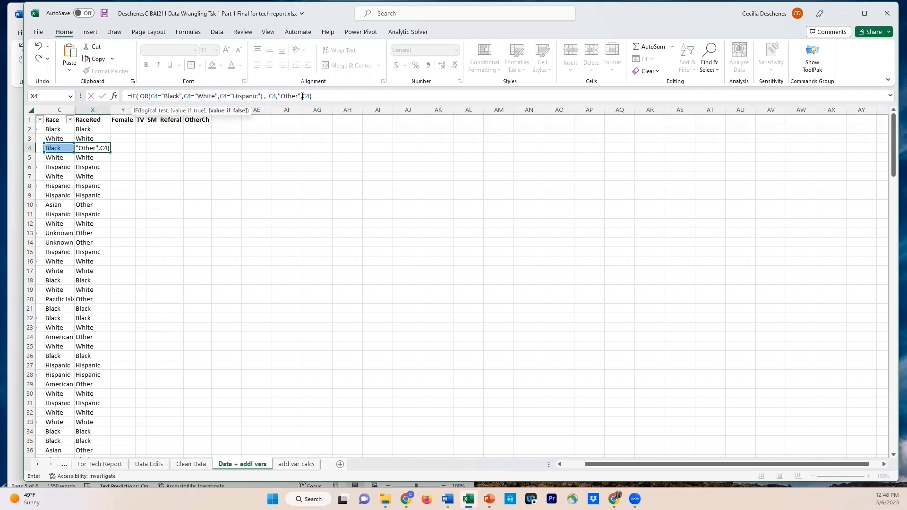
Remove the trailing C4 argument so "Other" is the value if false, and enter the formula in X4
double_click(306, 96)
key(BackSpace)
key(BackSpace)
click(278, 95)
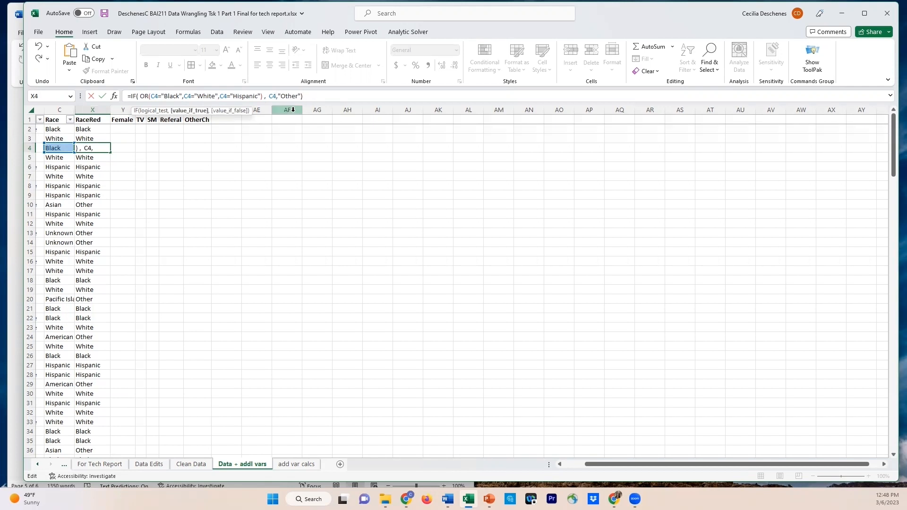
key(Right)
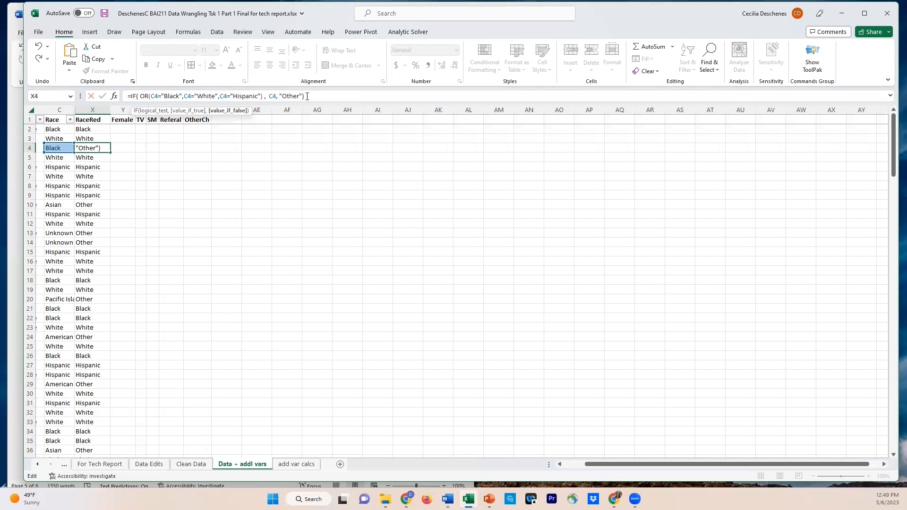
key(Return)
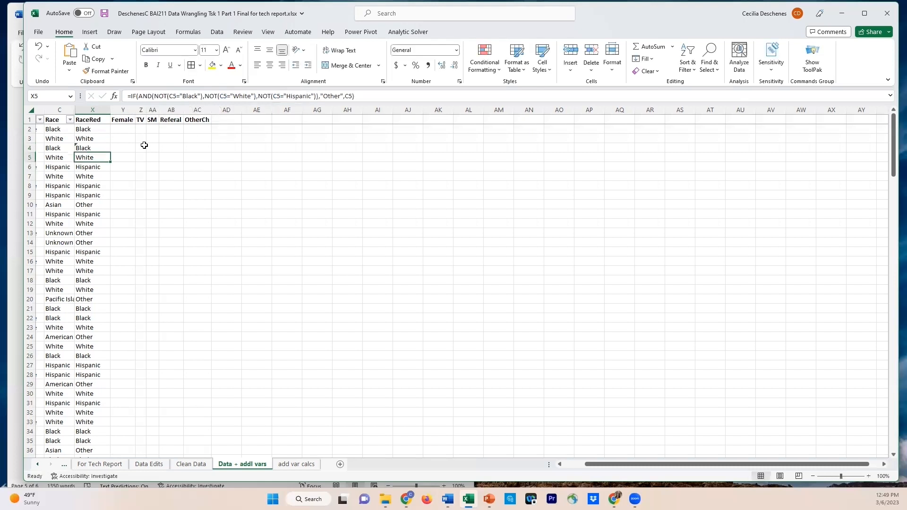
Fill the X4 formula down the RaceRed column and check the filled formulas in X10 and X20
click(97, 148)
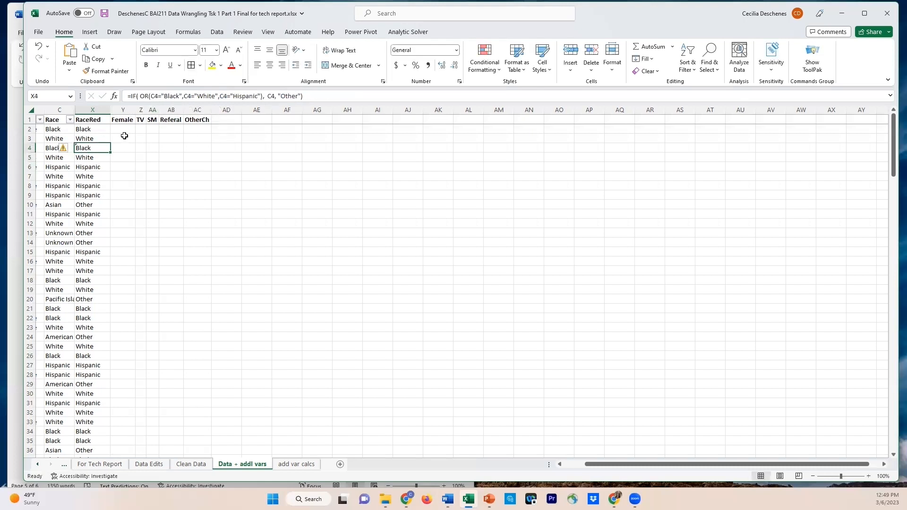
click(47, 148)
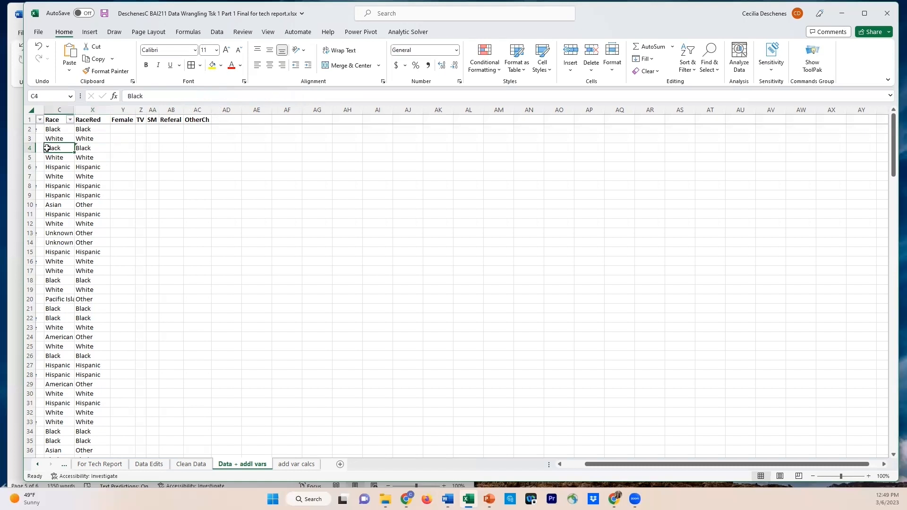
double_click(93, 148)
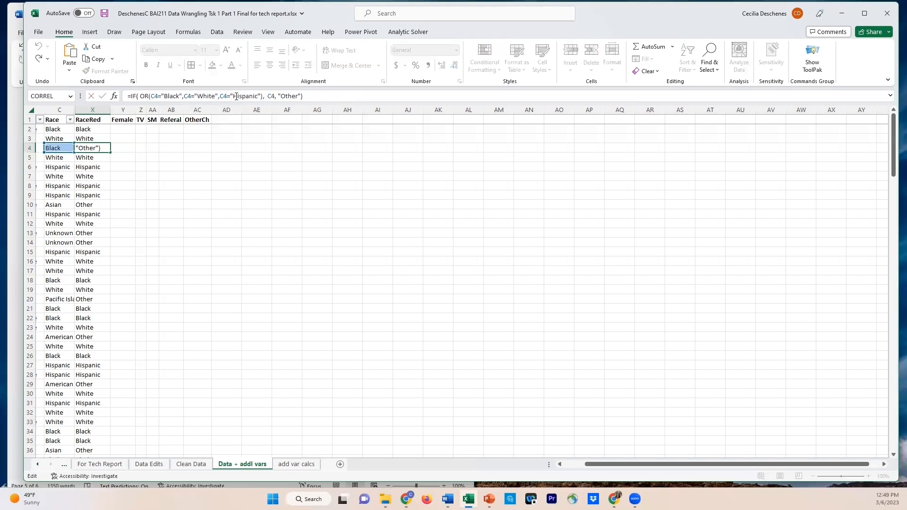
click(310, 96)
key(Return)
click(92, 148)
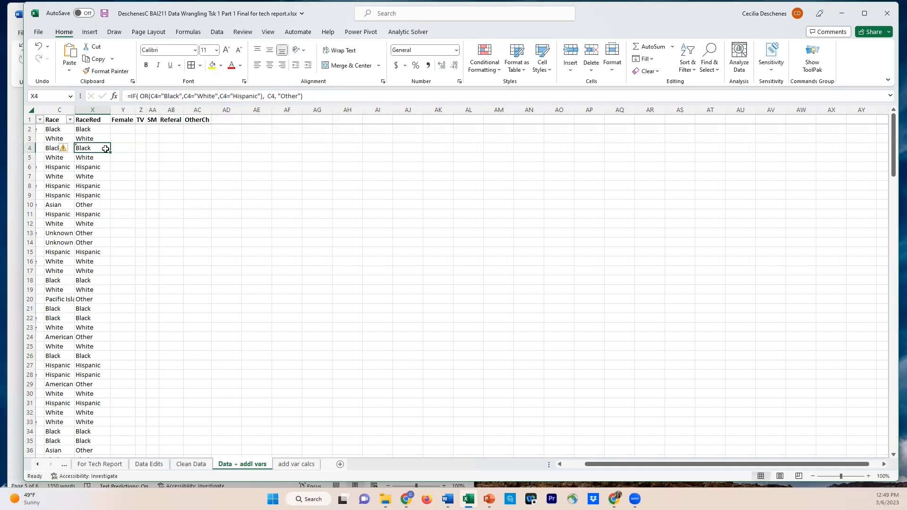
double_click(111, 152)
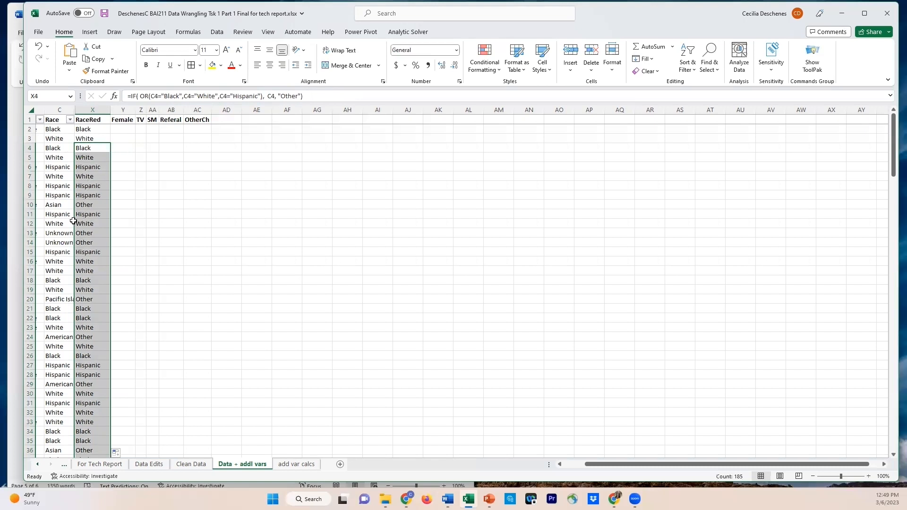
click(83, 206)
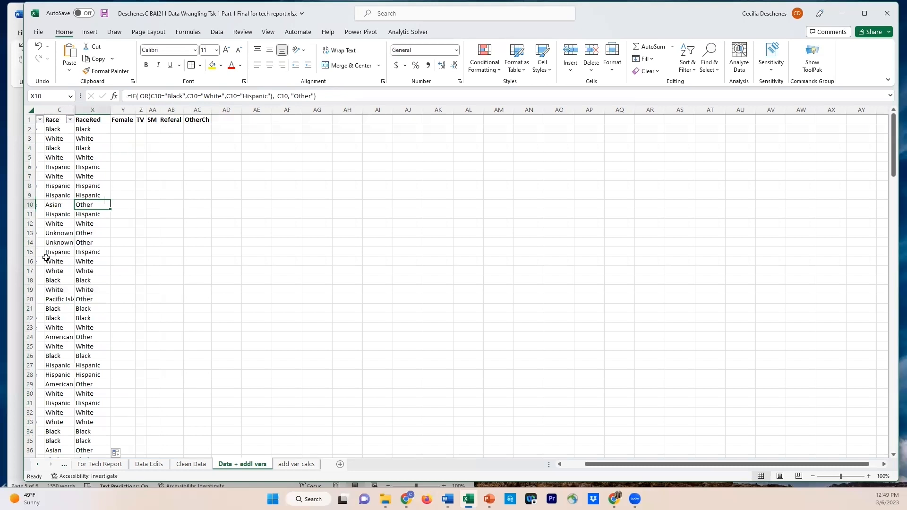
click(55, 298)
key(Right)
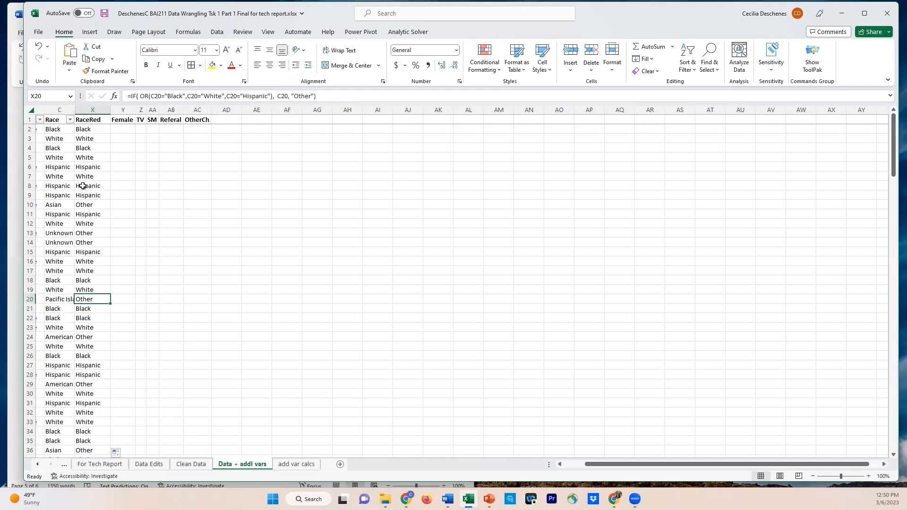
Unhide the columns between Race in column C and RaceRed in column X
click(64, 108)
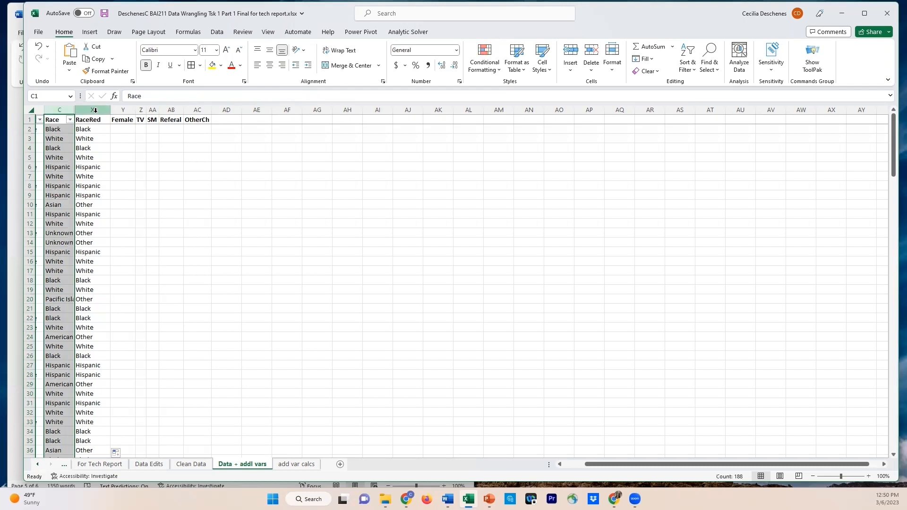
shift+click(95, 110)
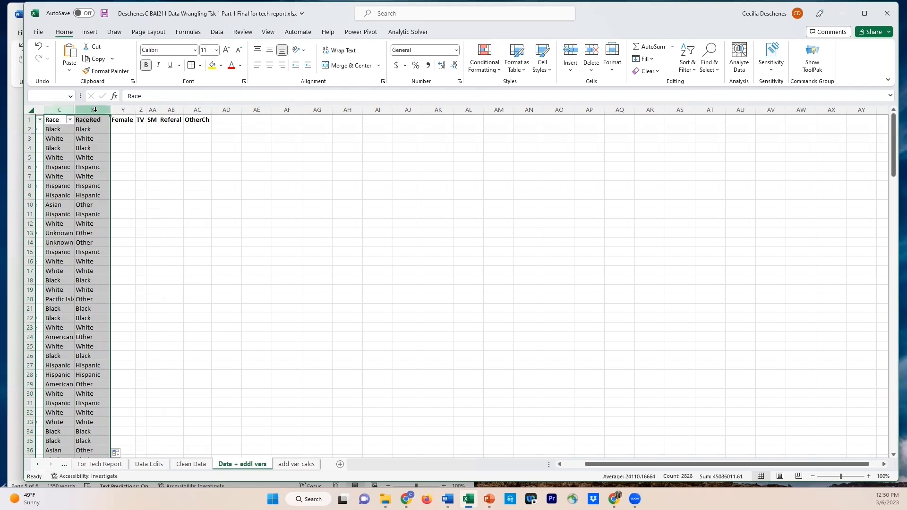
right_click(95, 110)
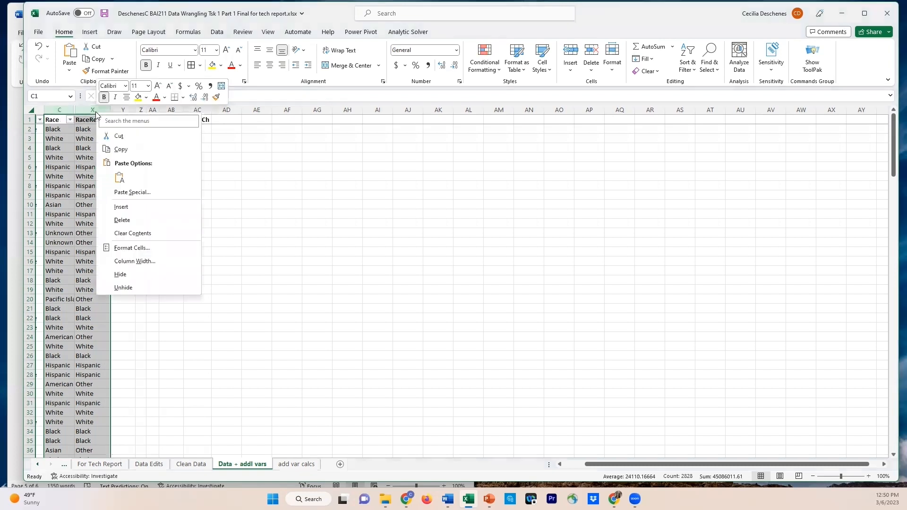
click(125, 287)
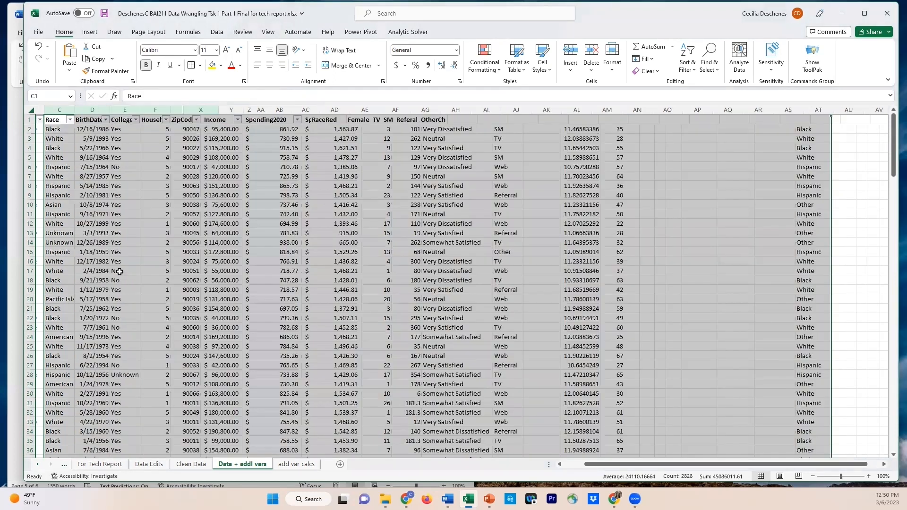
click(342, 259)
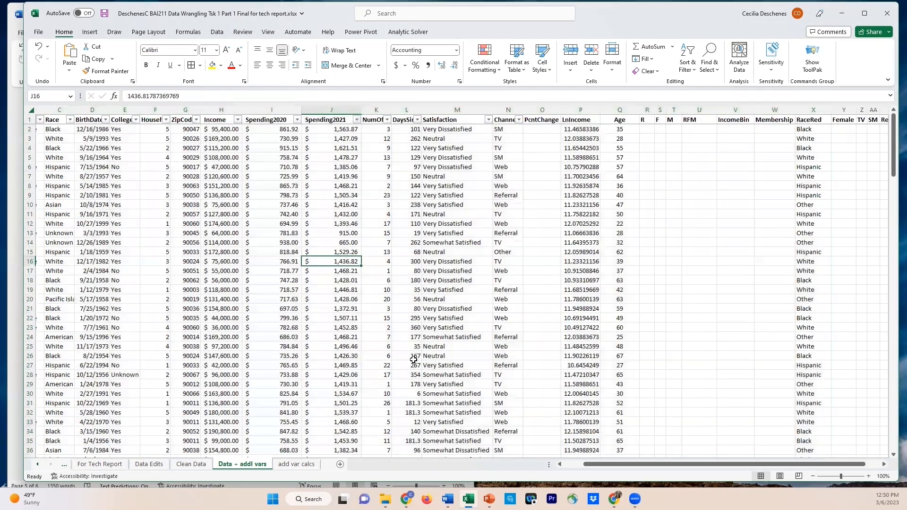
Widen the TV and SM columns, Z and AA, to the same width and select cell Z2
scroll(652, 455, right, 2)
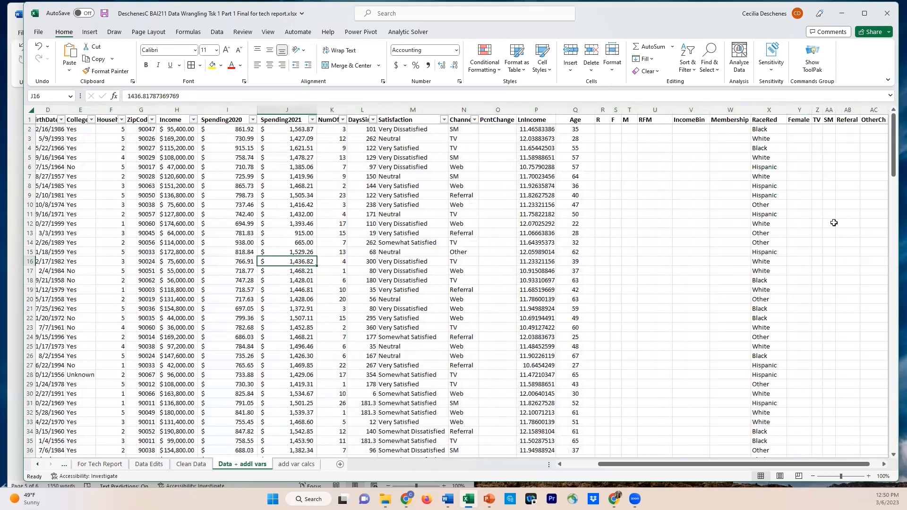
click(885, 465)
click(886, 466)
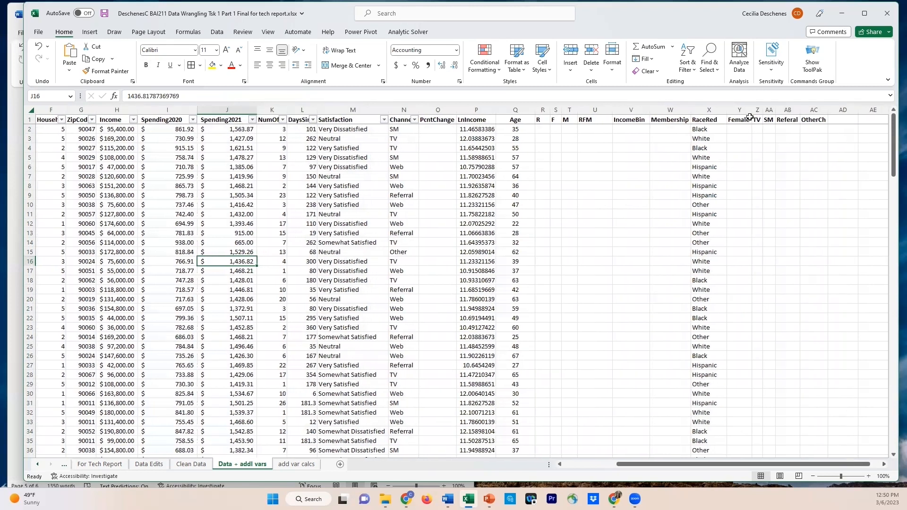
drag(763, 109, 795, 106)
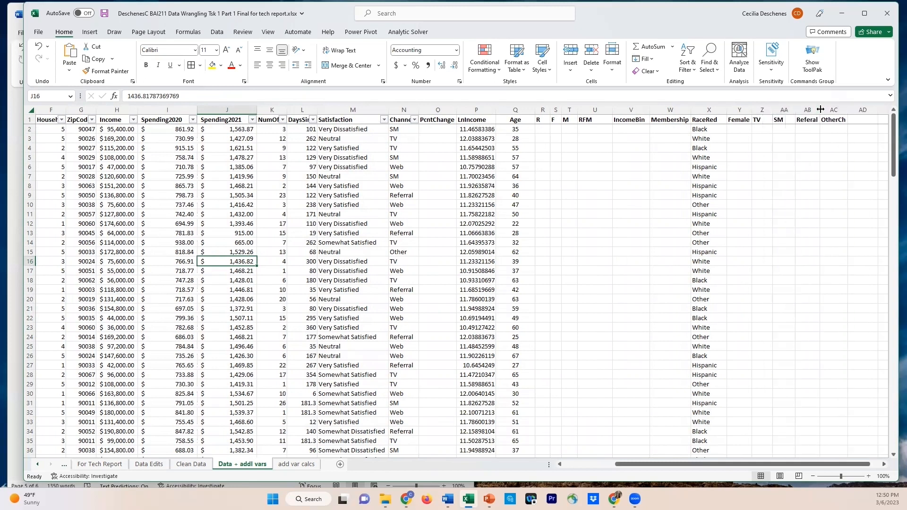
click(764, 129)
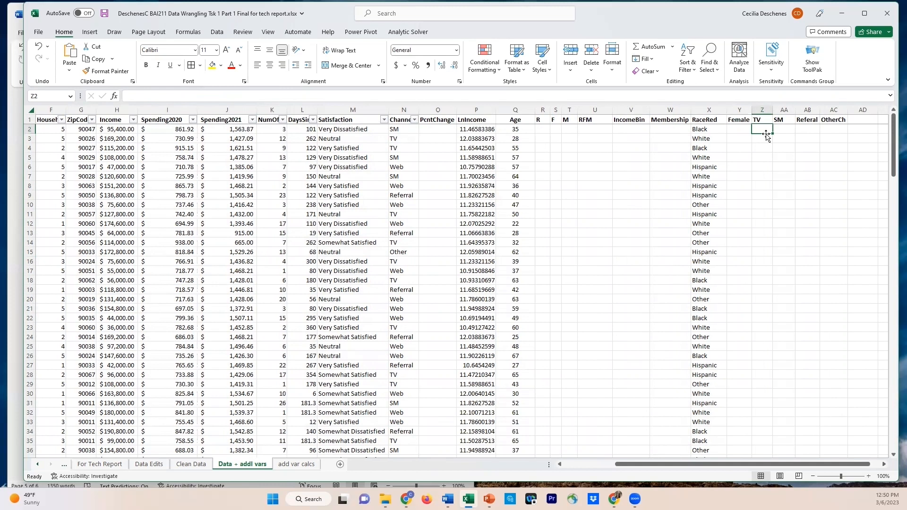
Enter =IF(N2="TV", 1, 0) in Z2 and fill the formula down the TV column
text(=IF)
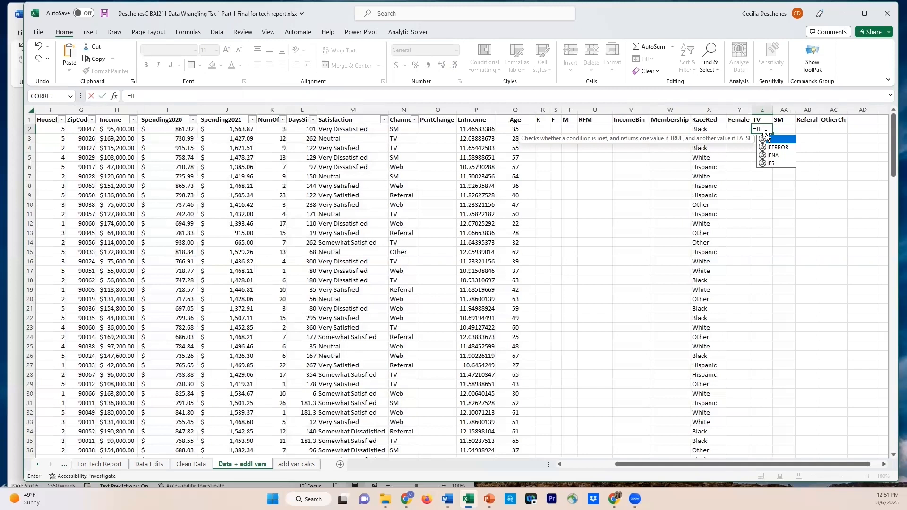
text(()
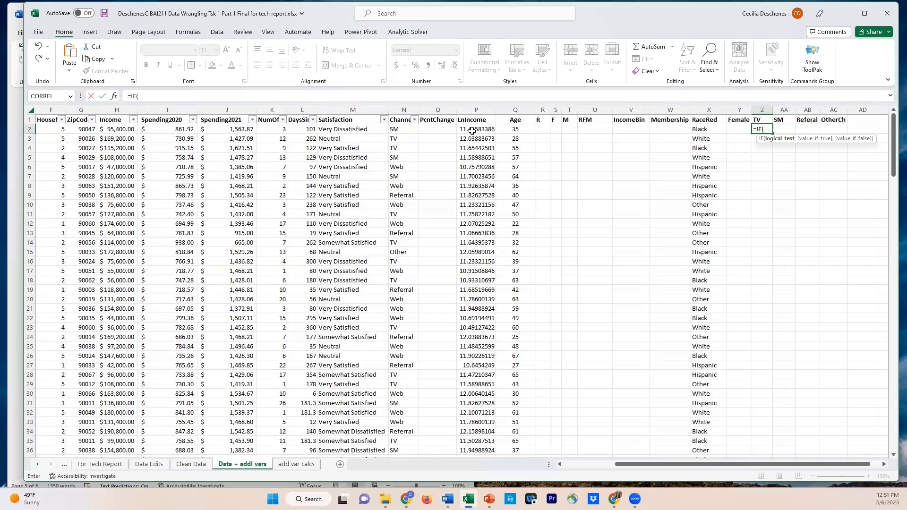
click(408, 130)
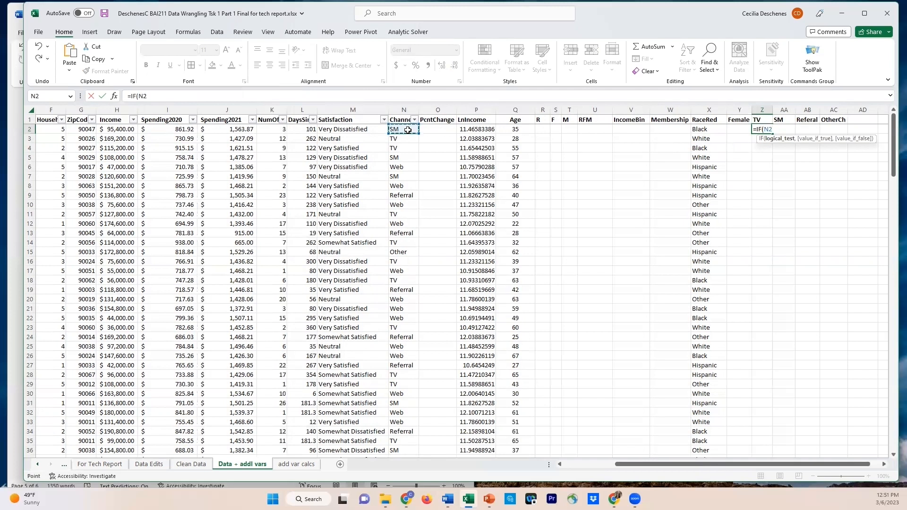
text(=")
text(TV",)
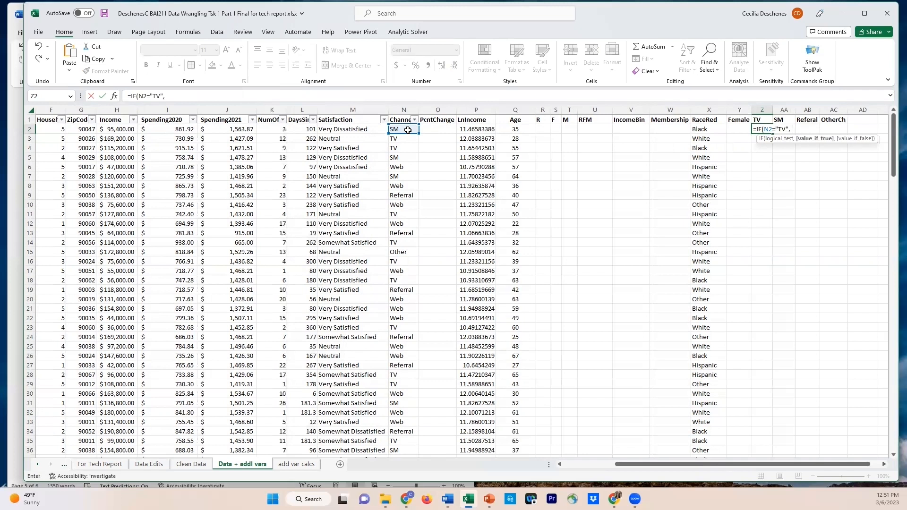
text( 1, 0)
key(Return)
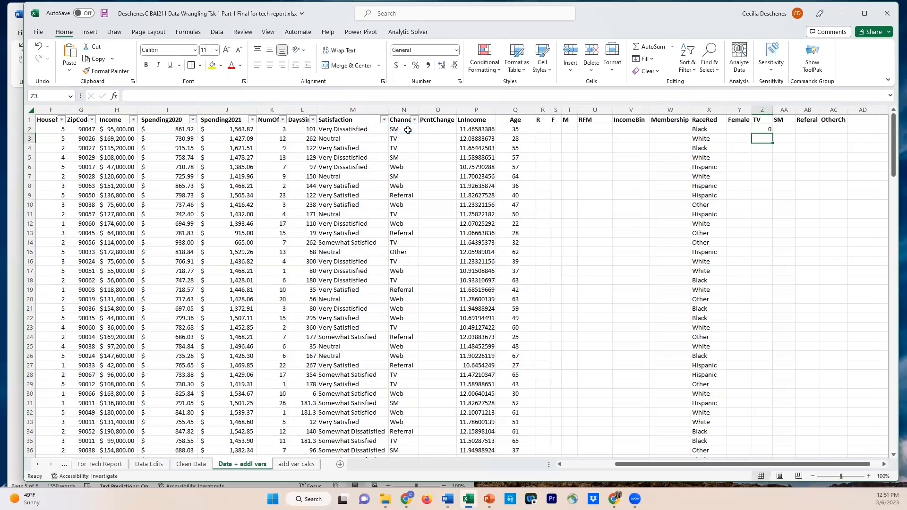
click(770, 130)
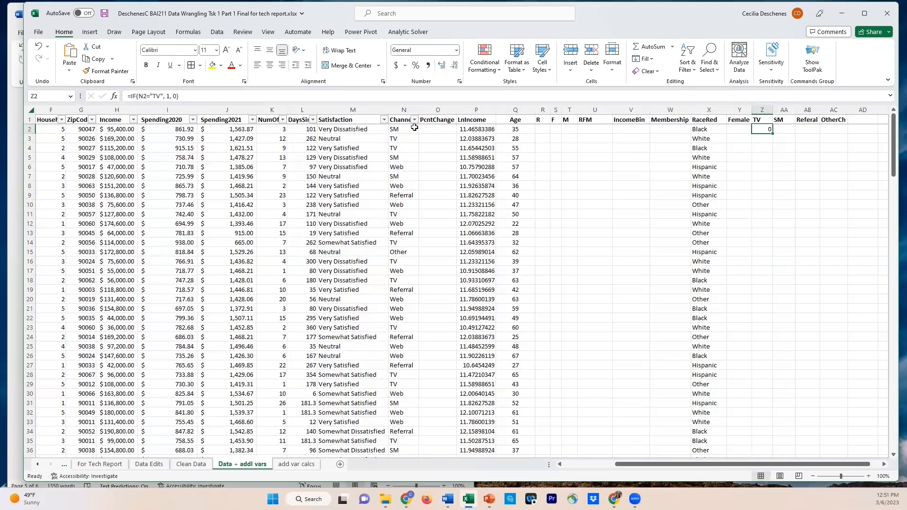
double_click(772, 134)
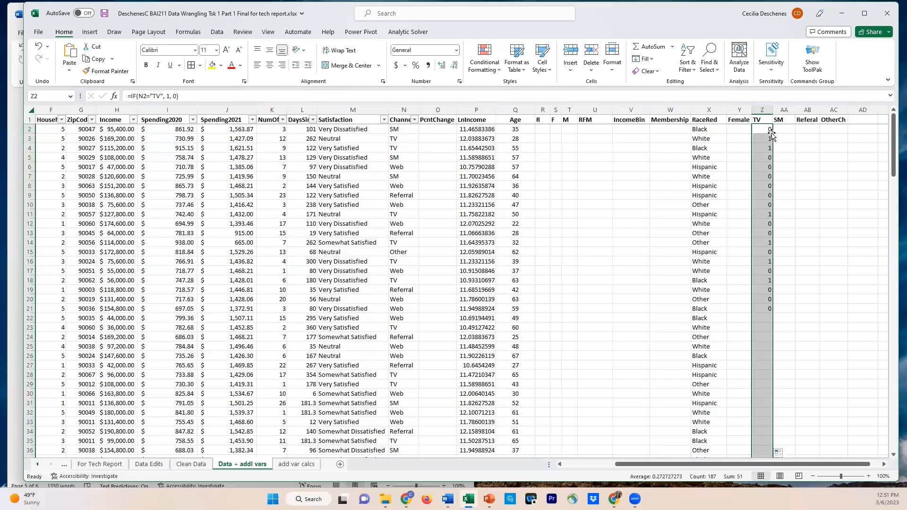
Hide columns O through Y, PcntChange to Female, to compare Channel and TV side by side
click(435, 109)
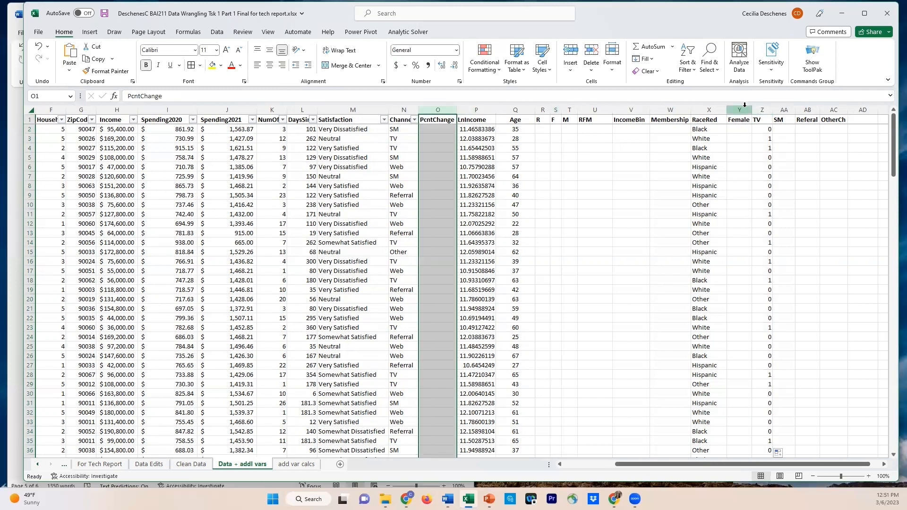
shift+click(745, 107)
right_click(746, 109)
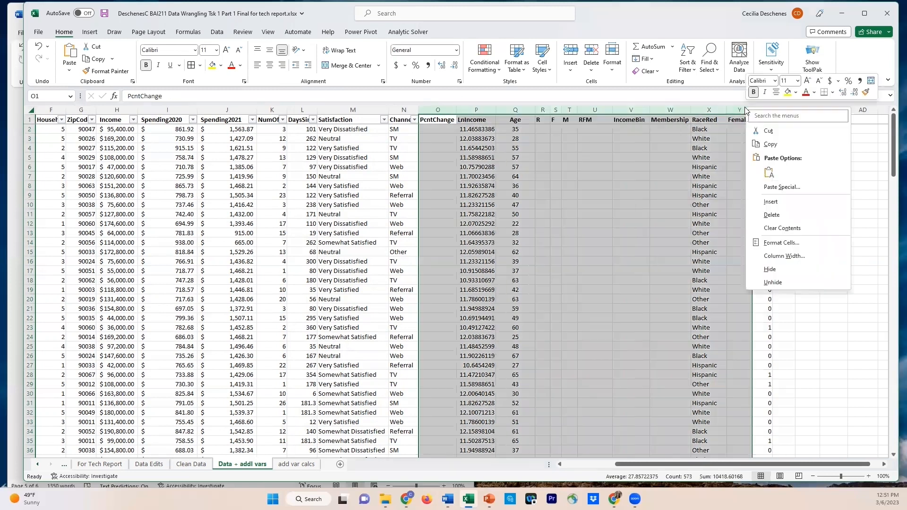
click(770, 270)
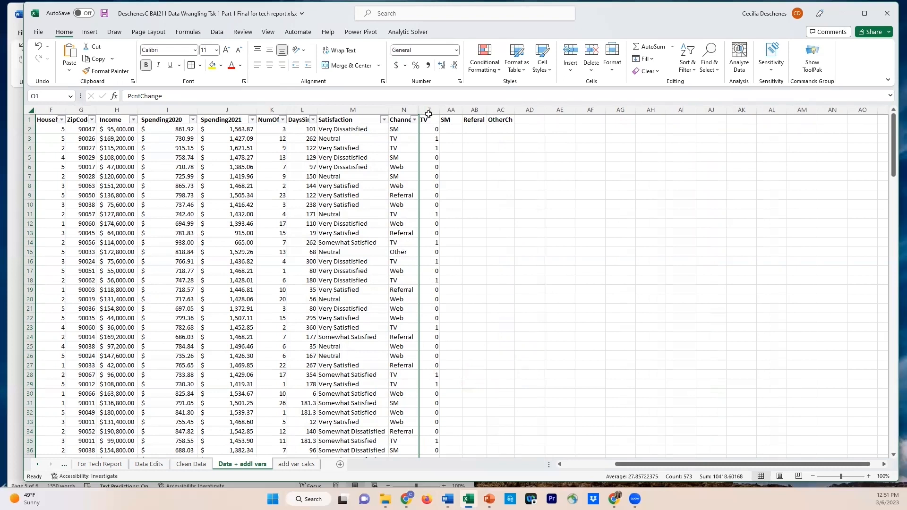
Unhide the columns between Channel in column N and TV in column Z, and clear the column selection
drag(404, 110, 433, 108)
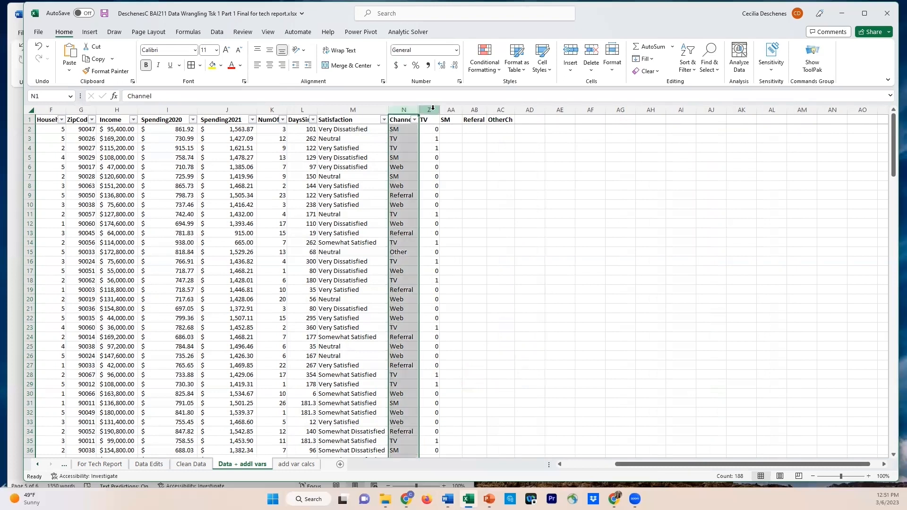
right_click(433, 108)
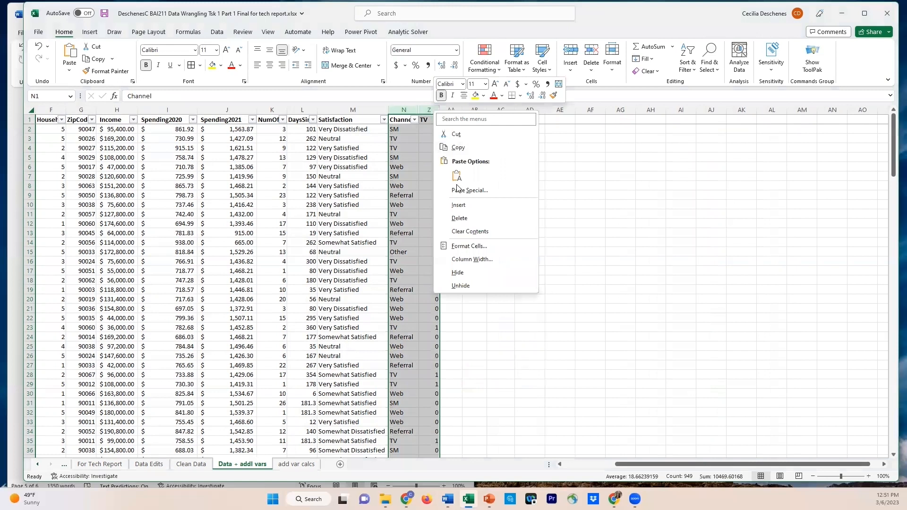
click(461, 286)
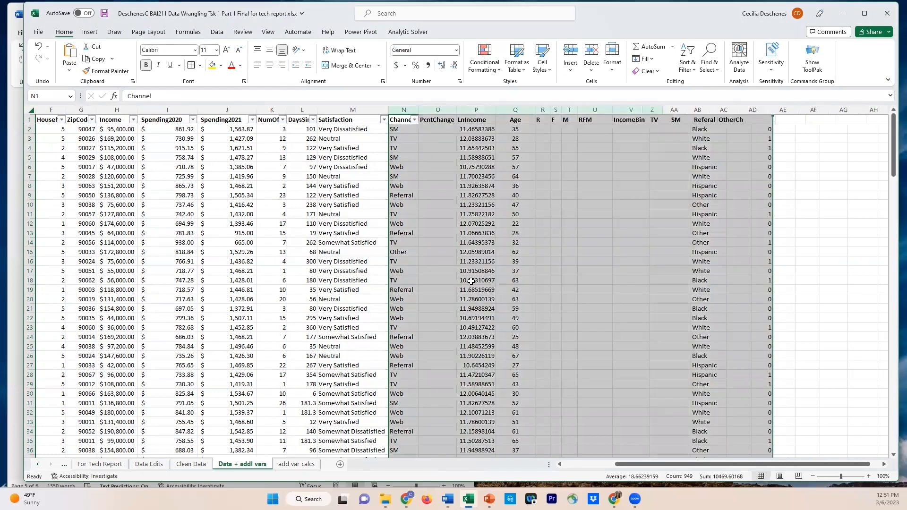
click(532, 268)
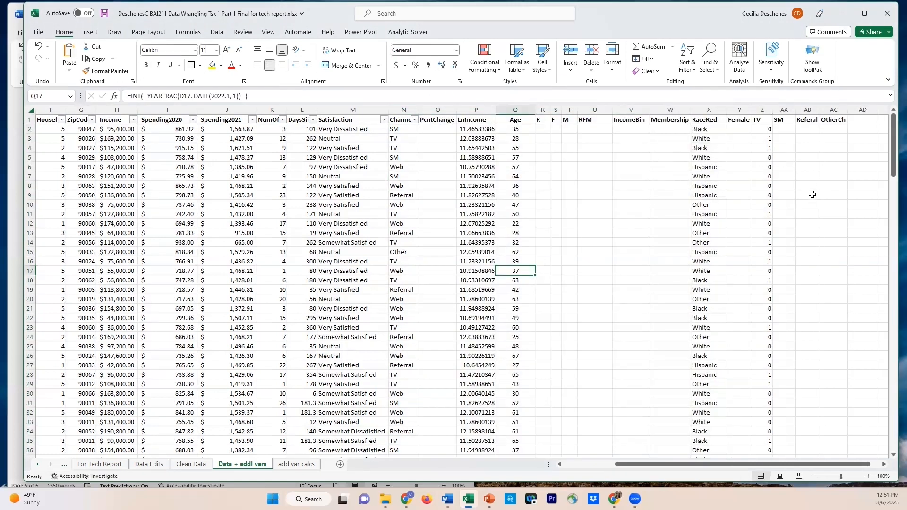